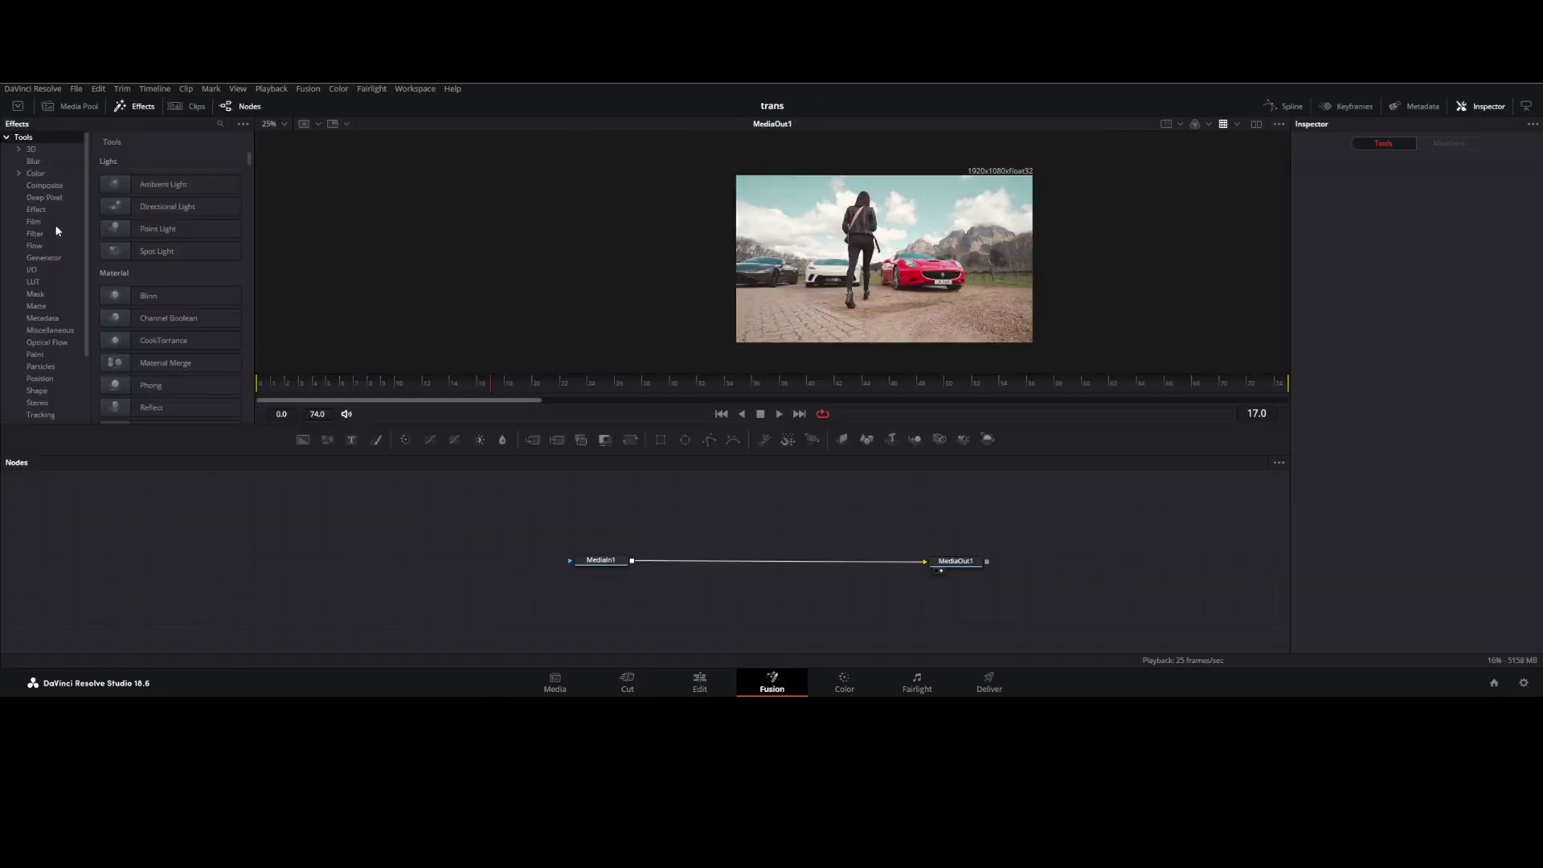
pyautogui.scroll(-3, 55, 231)
# Insert a Camera Tracker between MediaIn1 and MediaOut1 and give it a Polygon mask
pyautogui.click(40, 330)
pyautogui.moveTo(165, 184); pyautogui.dragTo(753, 561)
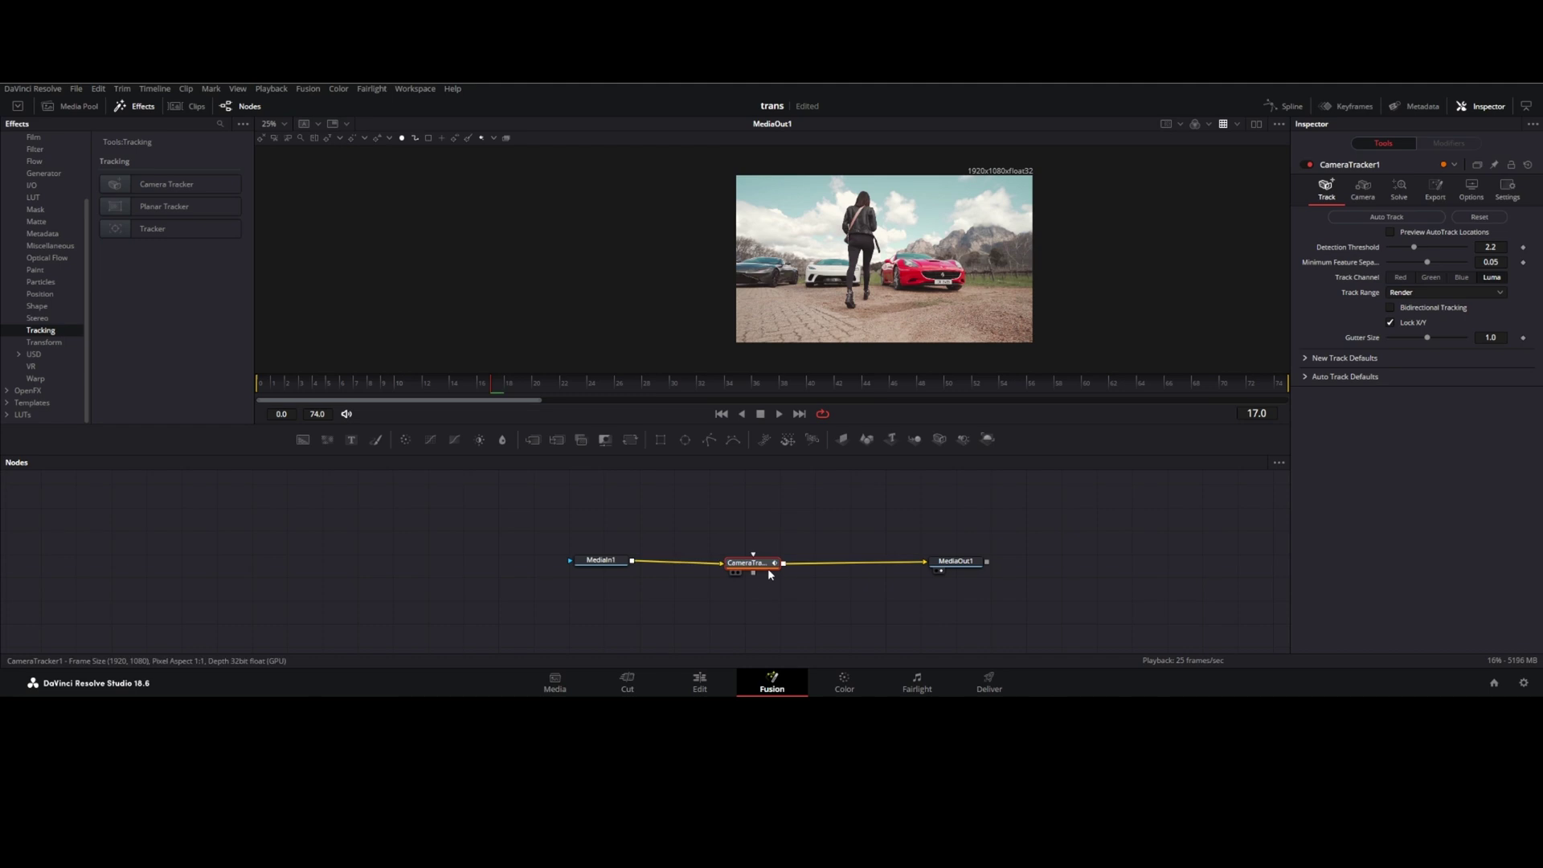
pyautogui.click(710, 439)
pyautogui.scroll(2, 961, 302)
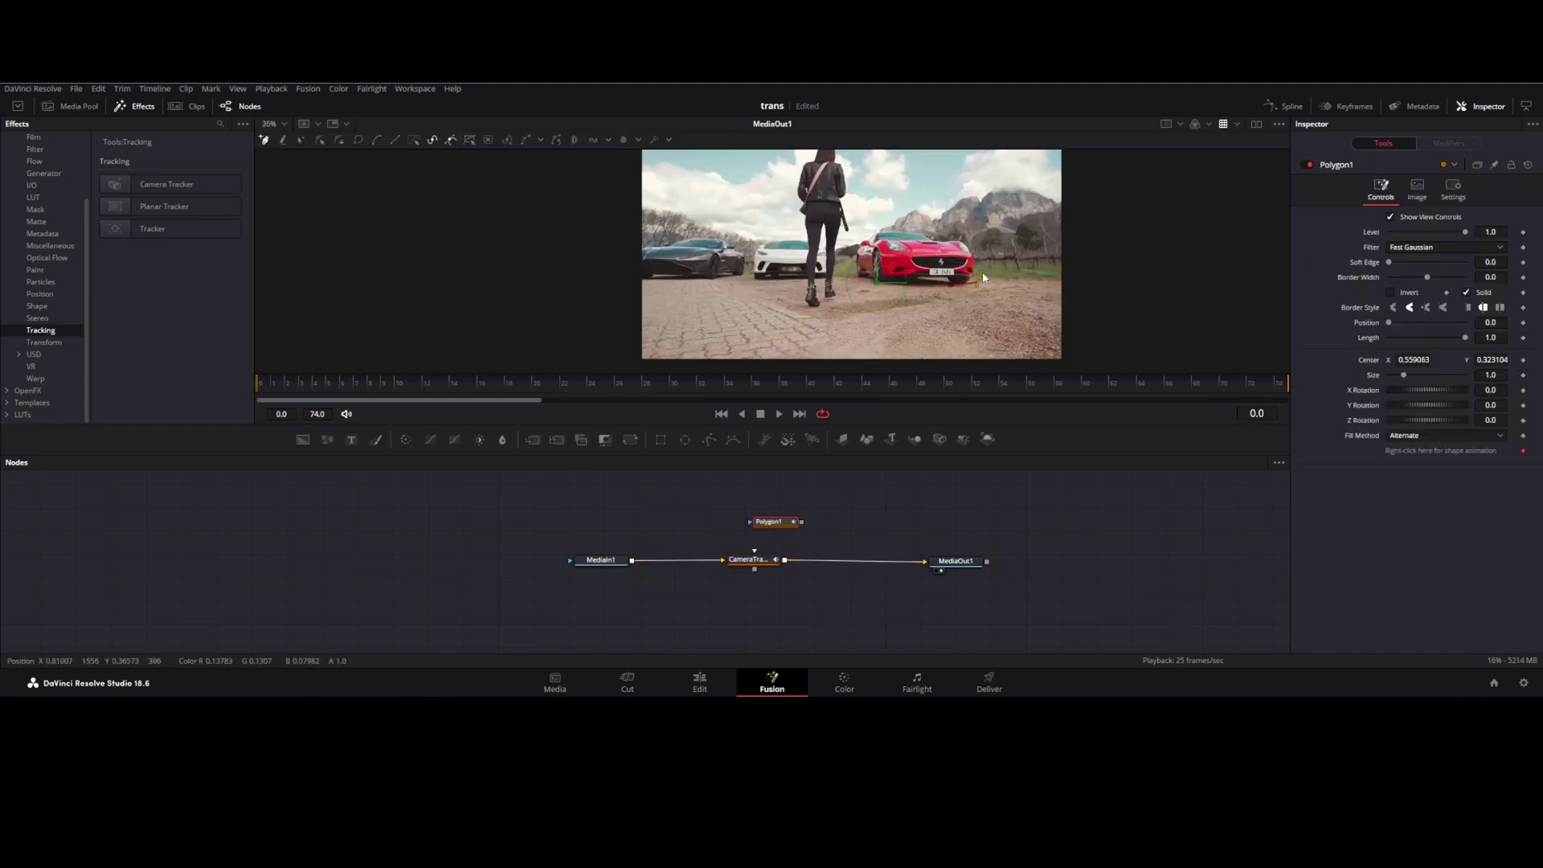
pyautogui.scroll(-2, 1085, 303)
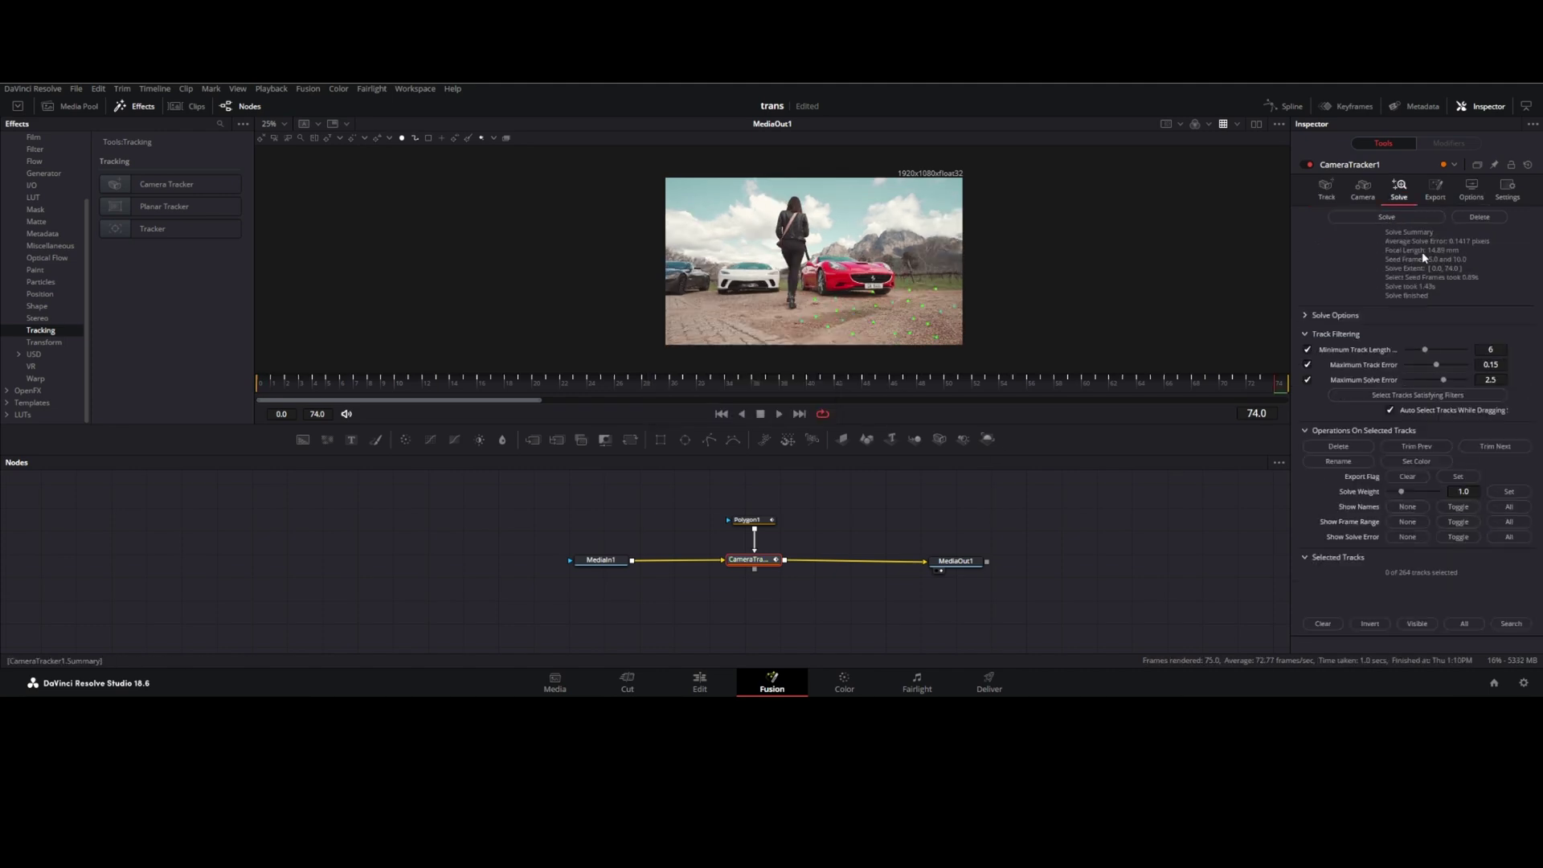
# Export the solved camera as a 3D scene and move the original tracker and mask aside
pyautogui.click(762, 521)
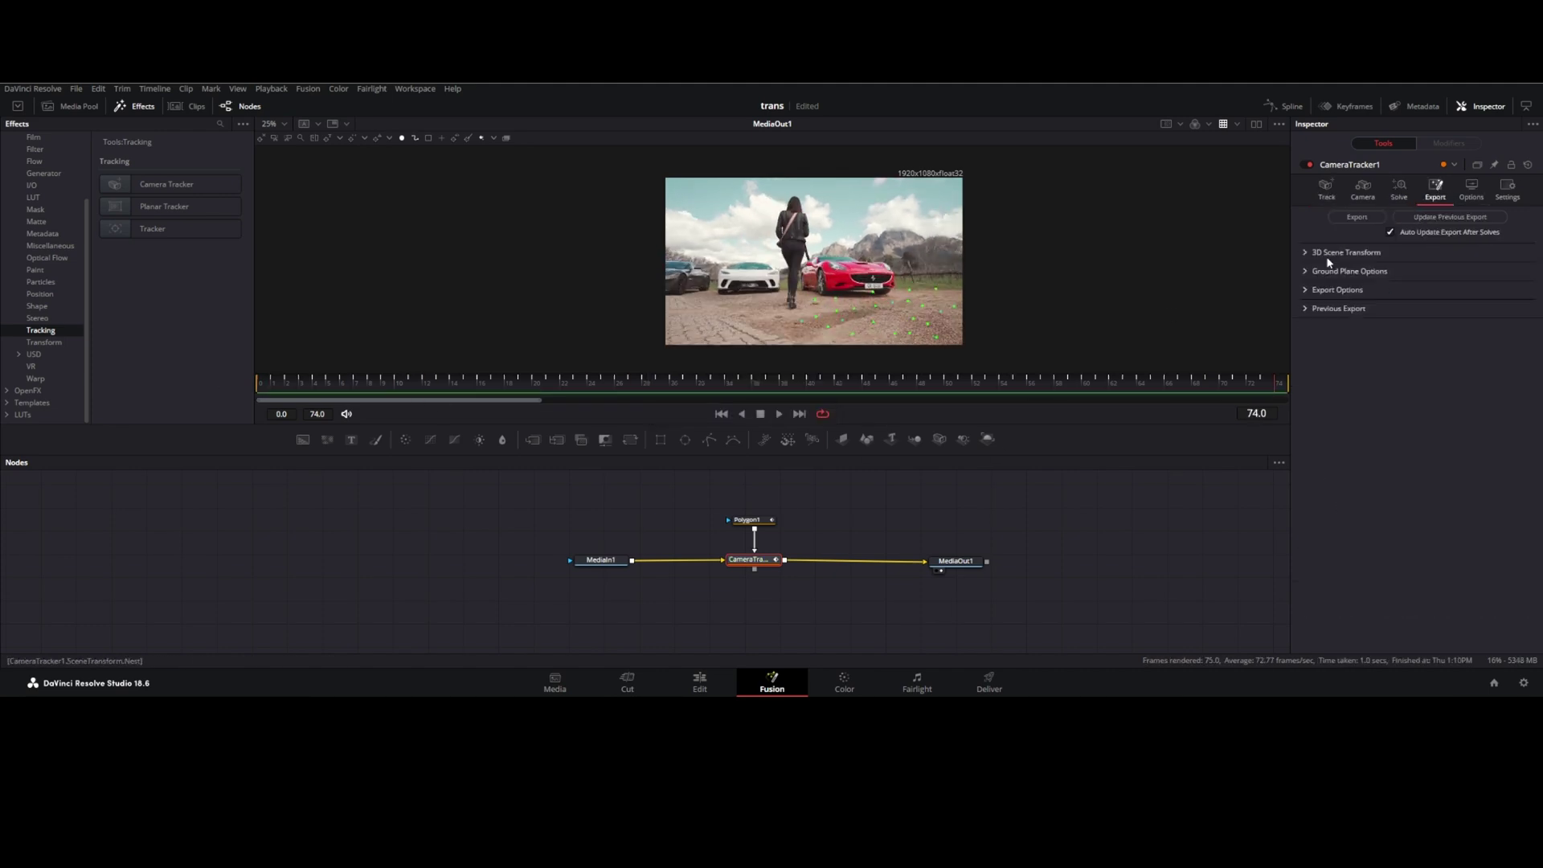
pyautogui.click(1357, 217)
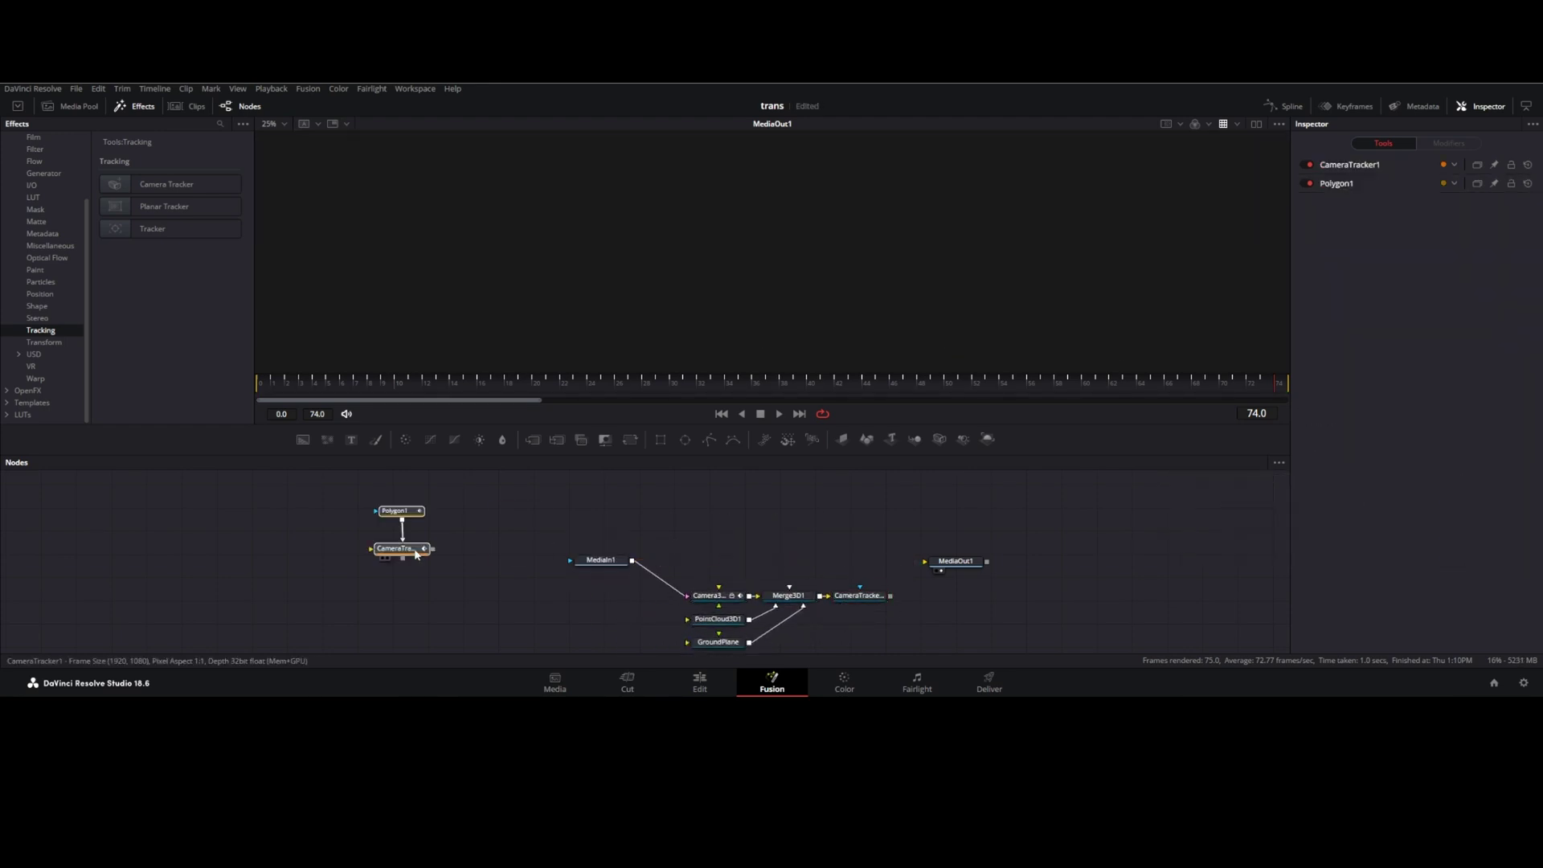
pyautogui.moveTo(889, 596); pyautogui.dragTo(934, 563)
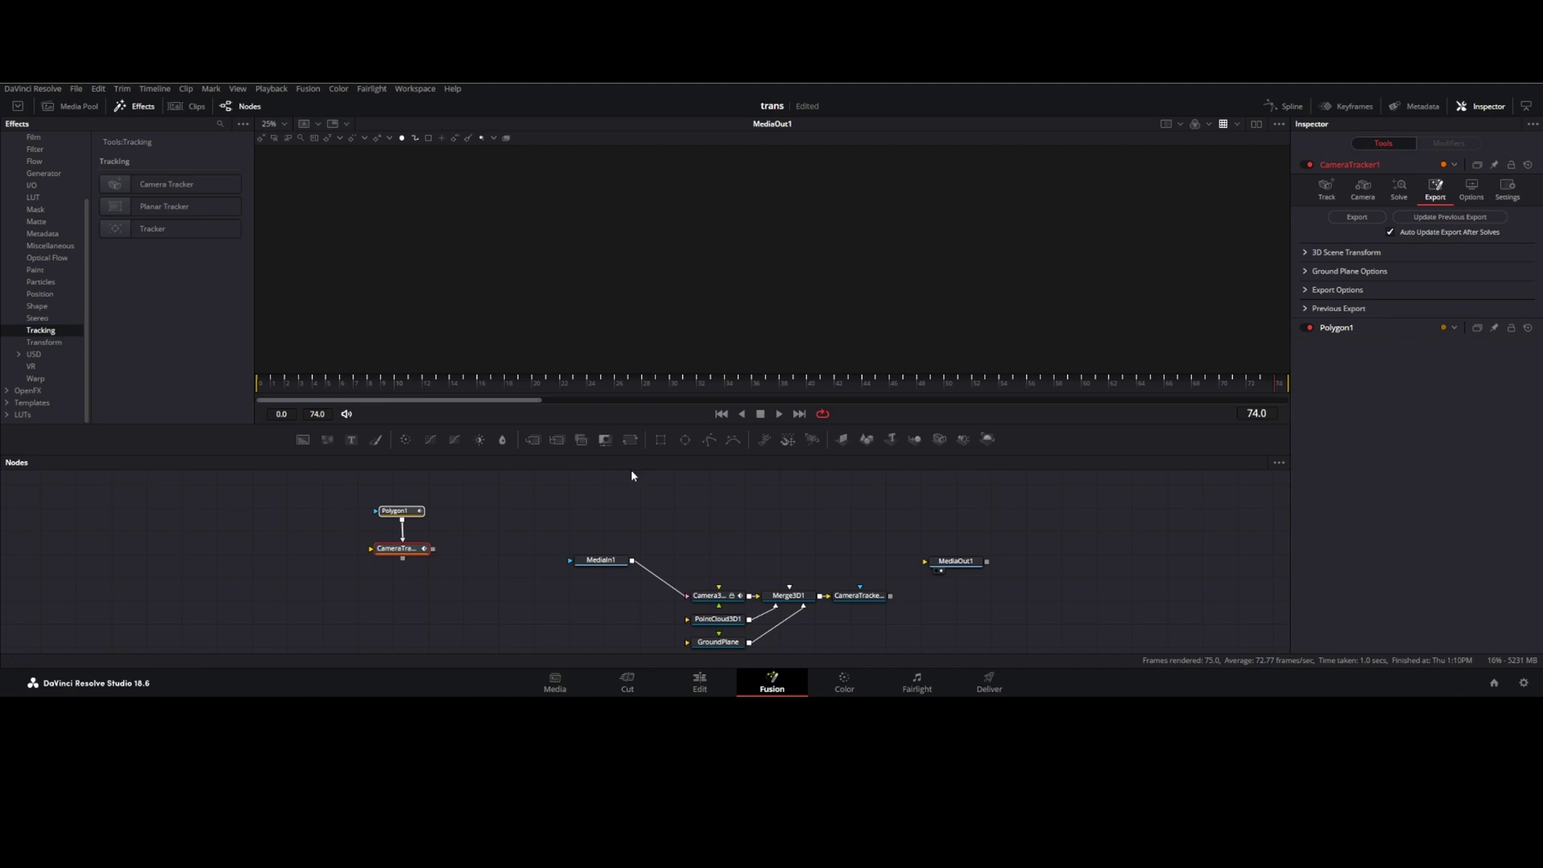
# Route the footage through Merge1 to the output, tidy the 3D nodes, and expand ground-plane visibility
pyautogui.click(533, 439)
pyautogui.moveTo(852, 545); pyautogui.dragTo(925, 561)
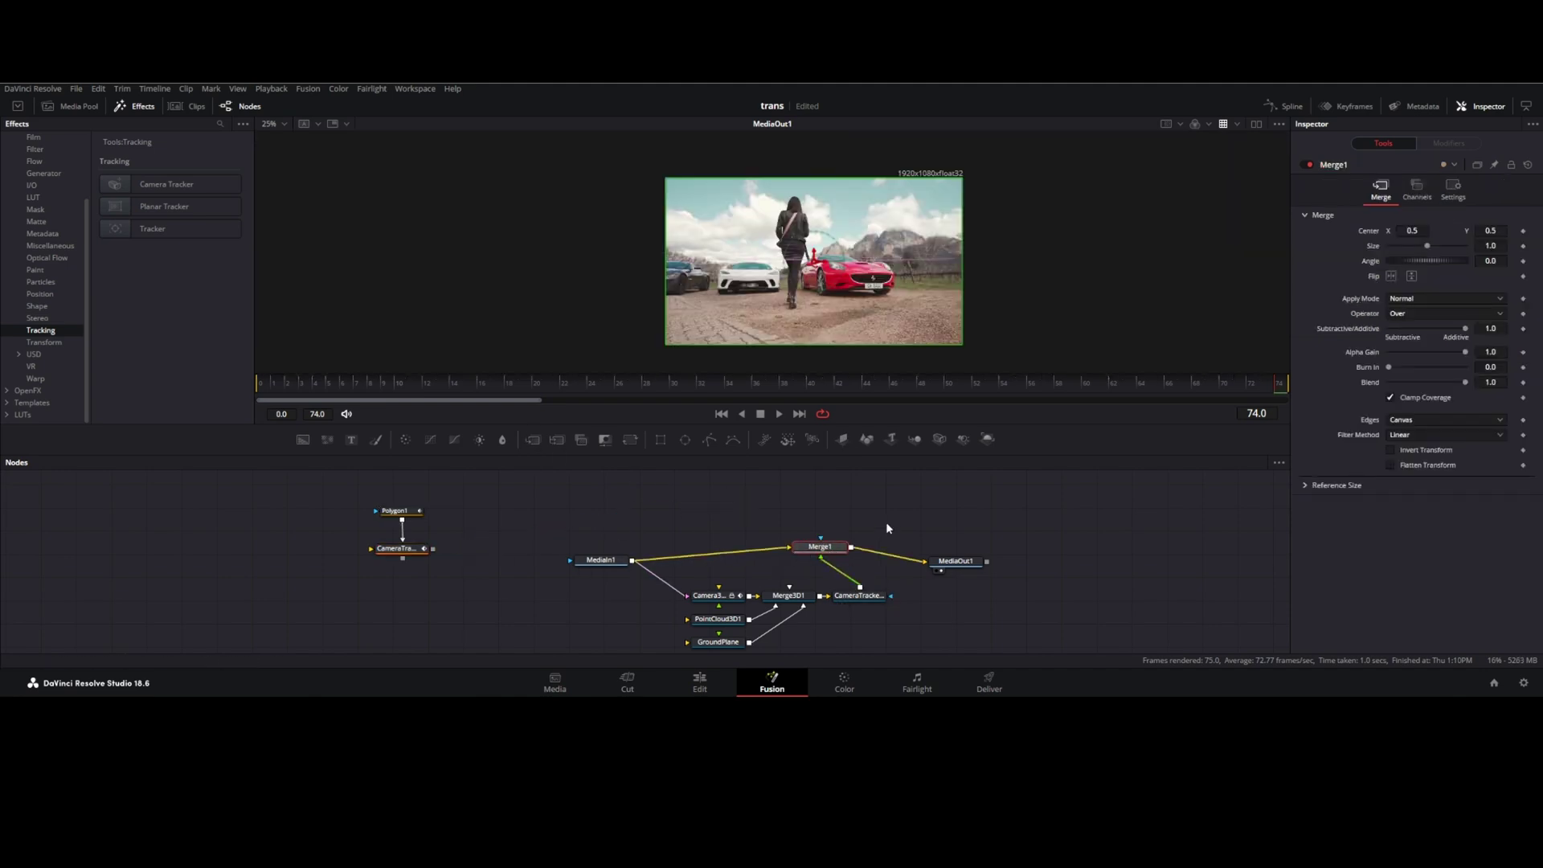
pyautogui.moveTo(601, 561); pyautogui.dragTo(654, 541)
pyautogui.scroll(-2, 933, 592)
pyautogui.moveTo(933, 591); pyautogui.dragTo(640, 545)
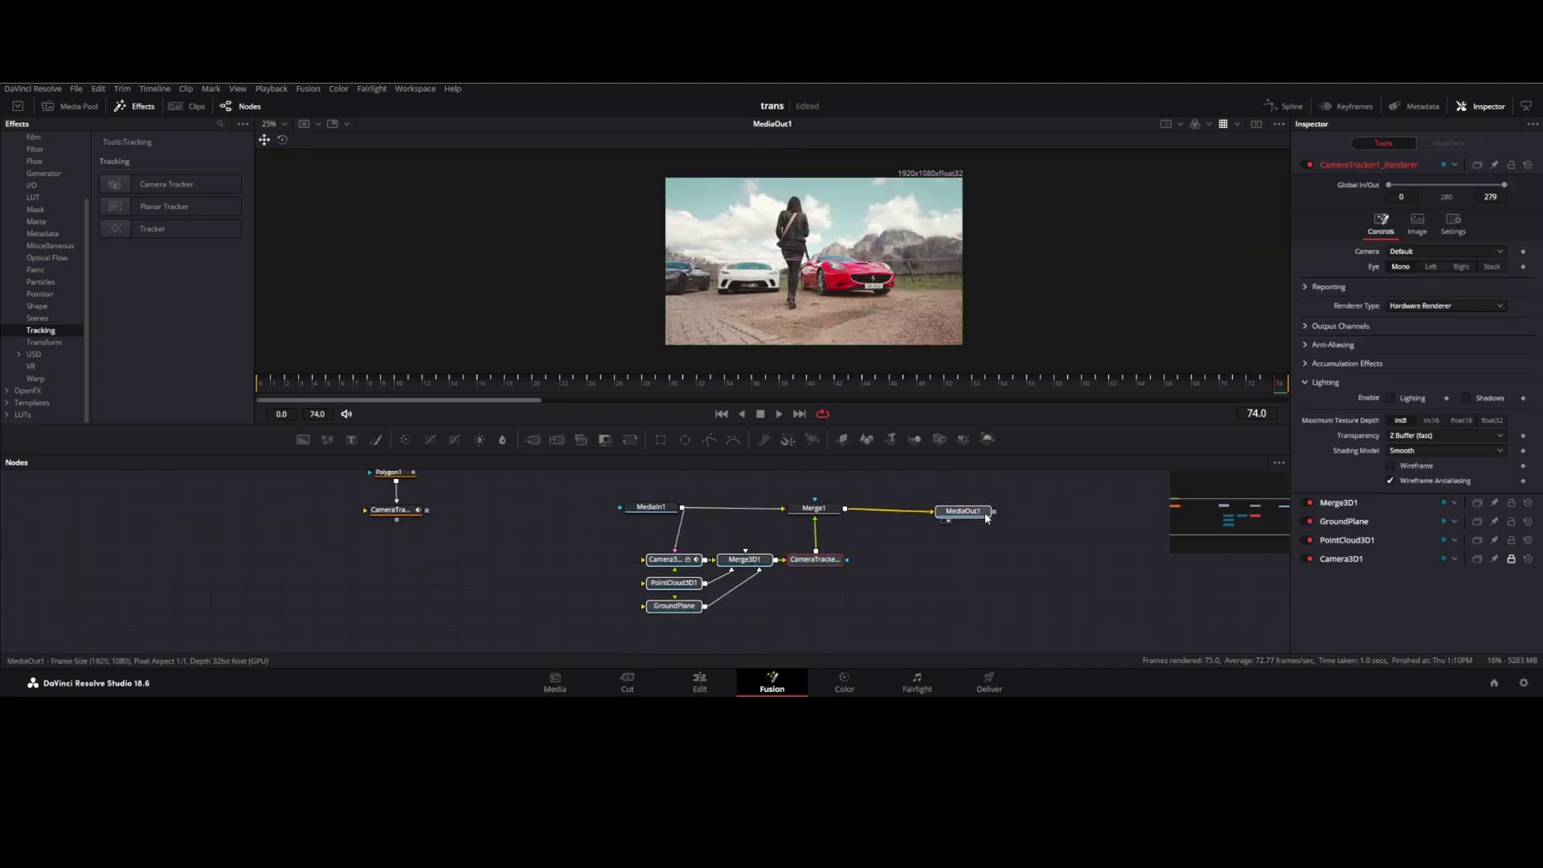
pyautogui.click(683, 606)
pyautogui.click(1325, 312)
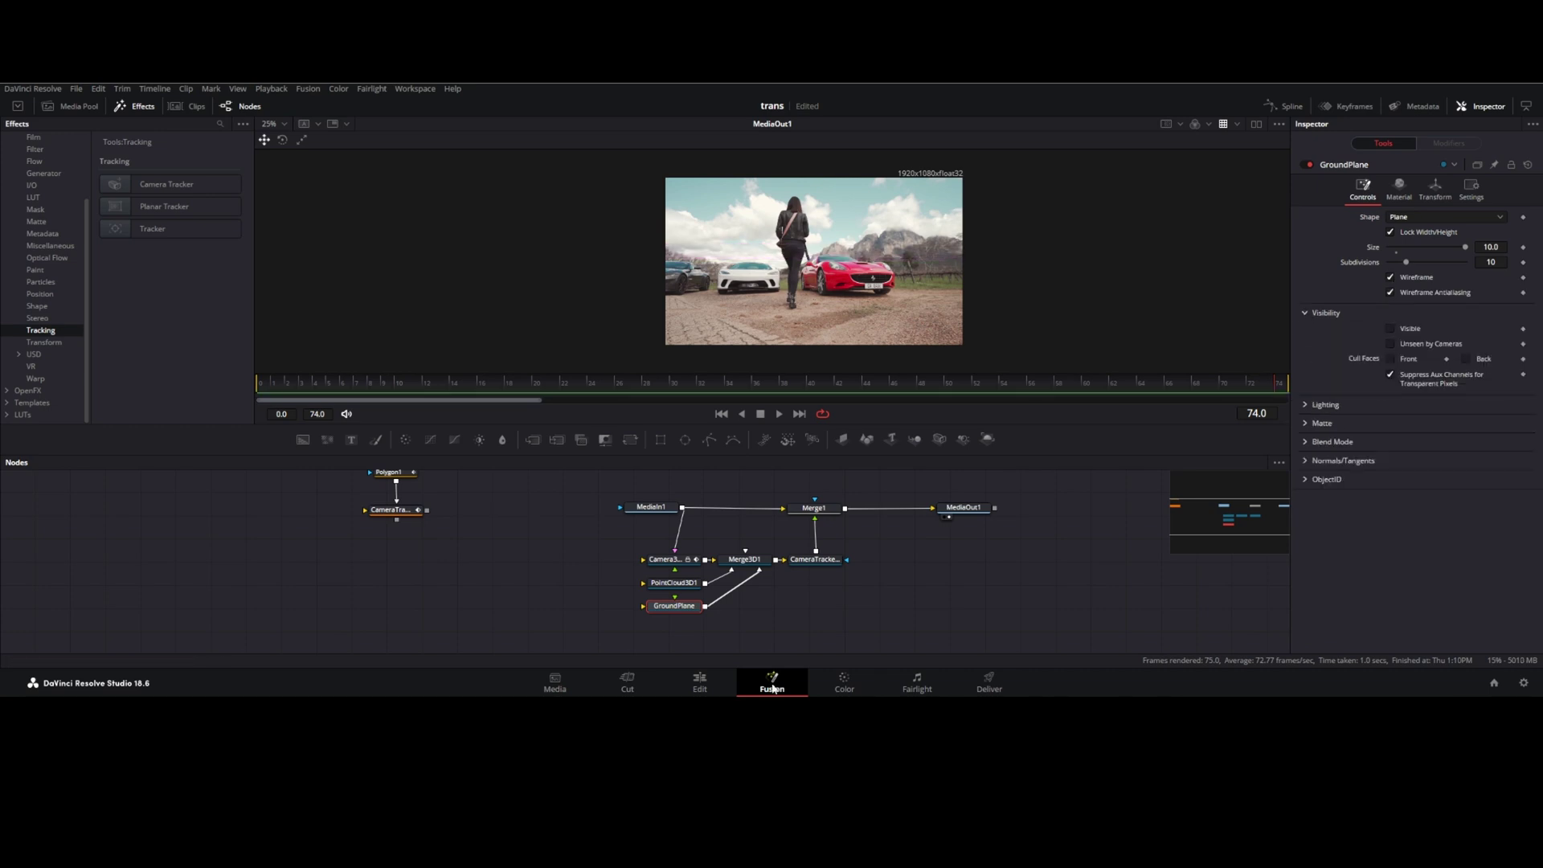
pyautogui.scroll(-1, 795, 566)
# Add an Image Plane 3D carrying the vintage car clip and connect it into the scene
pyautogui.hotkey('shift', 'space')
pyautogui.write('image')
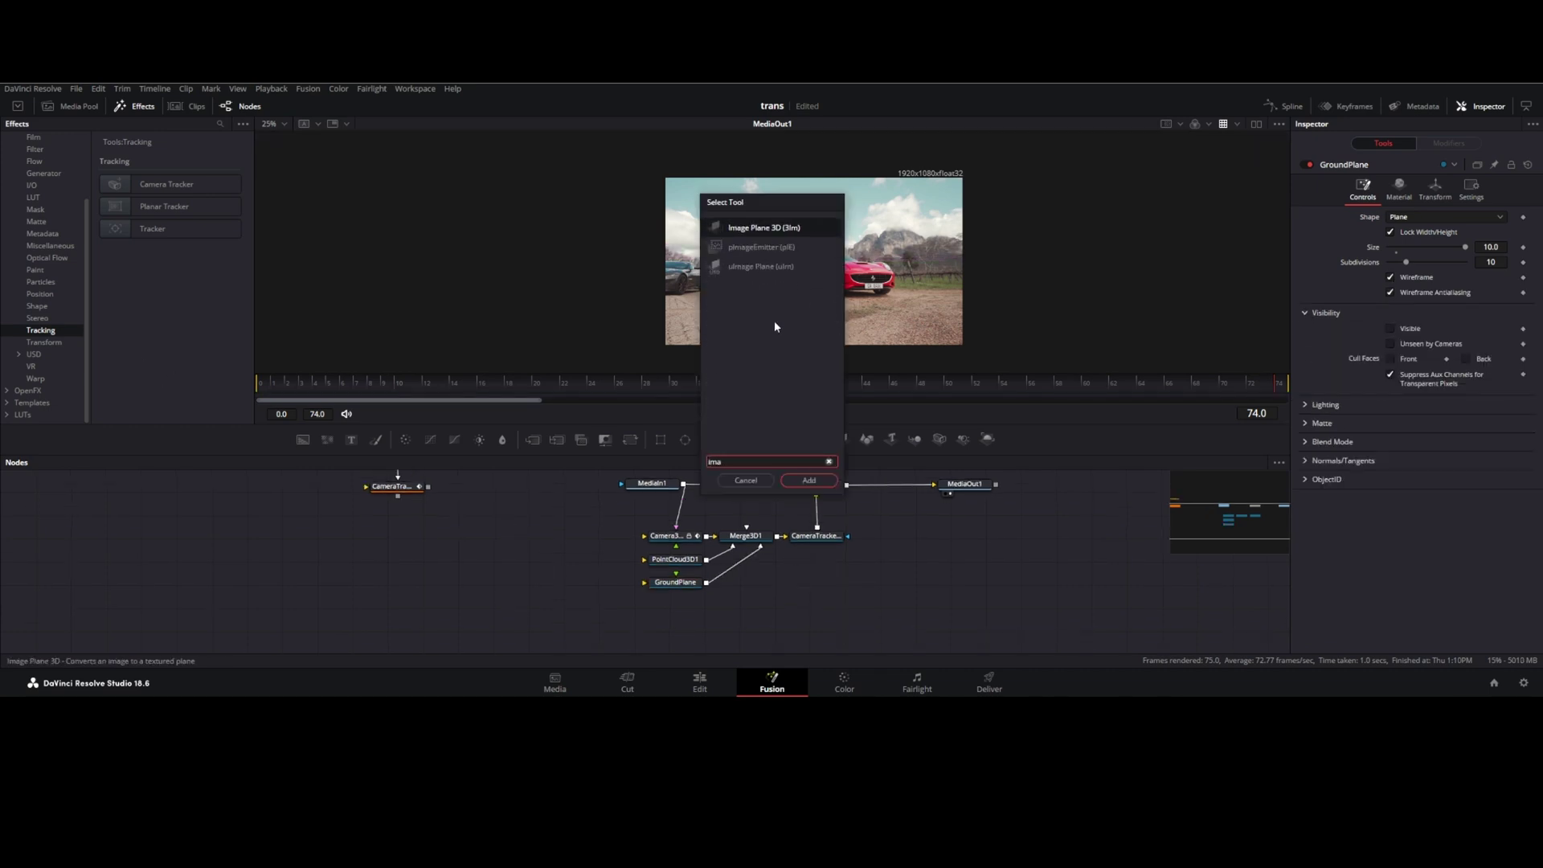
pyautogui.press('Return')
pyautogui.click(79, 107)
pyautogui.moveTo(130, 155); pyautogui.dragTo(613, 612)
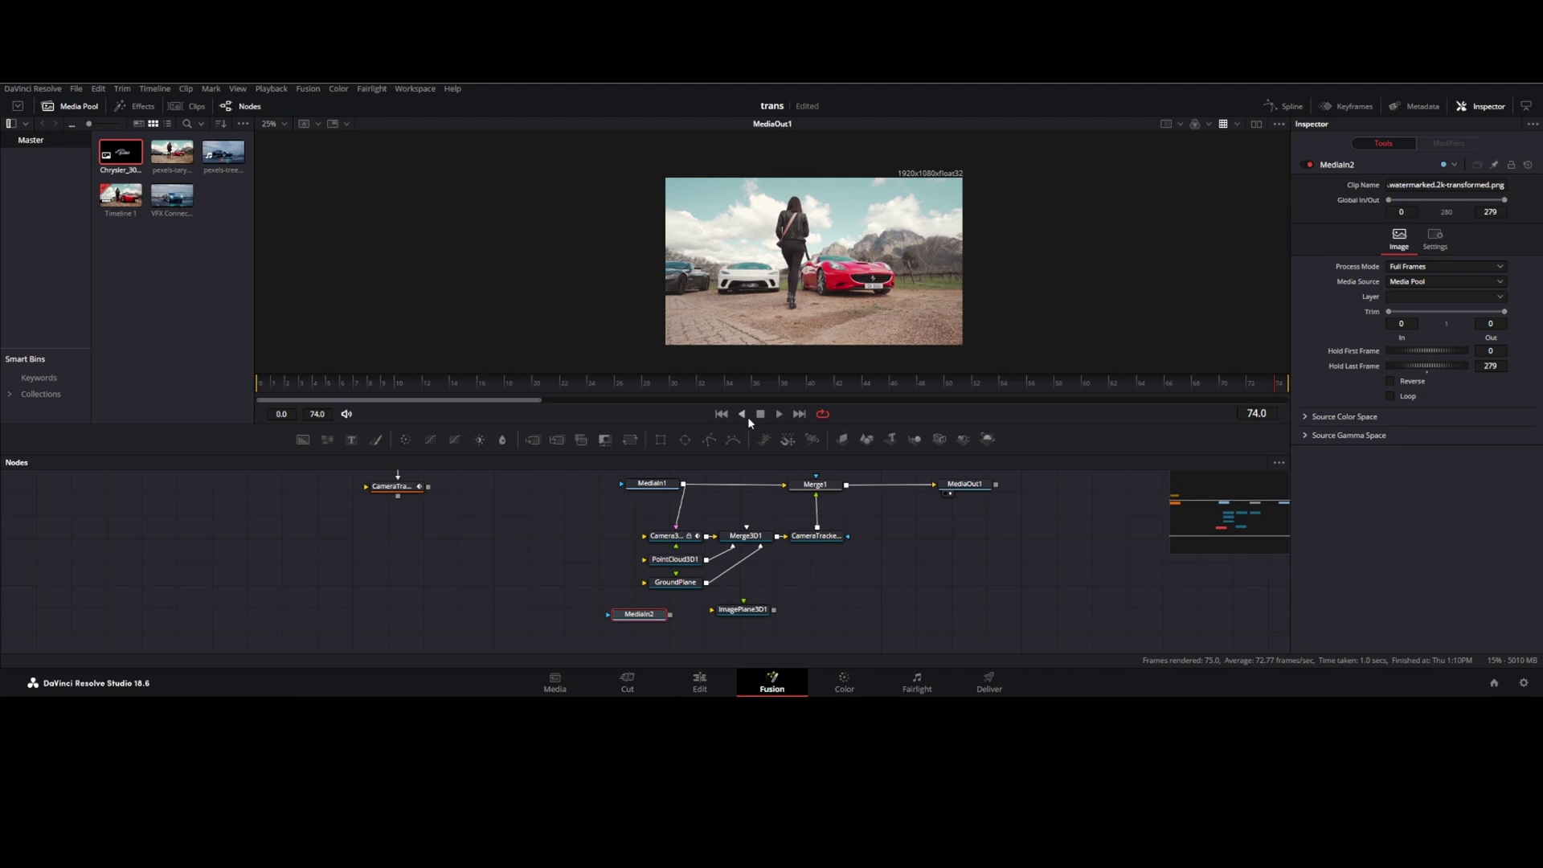
pyautogui.press('1')
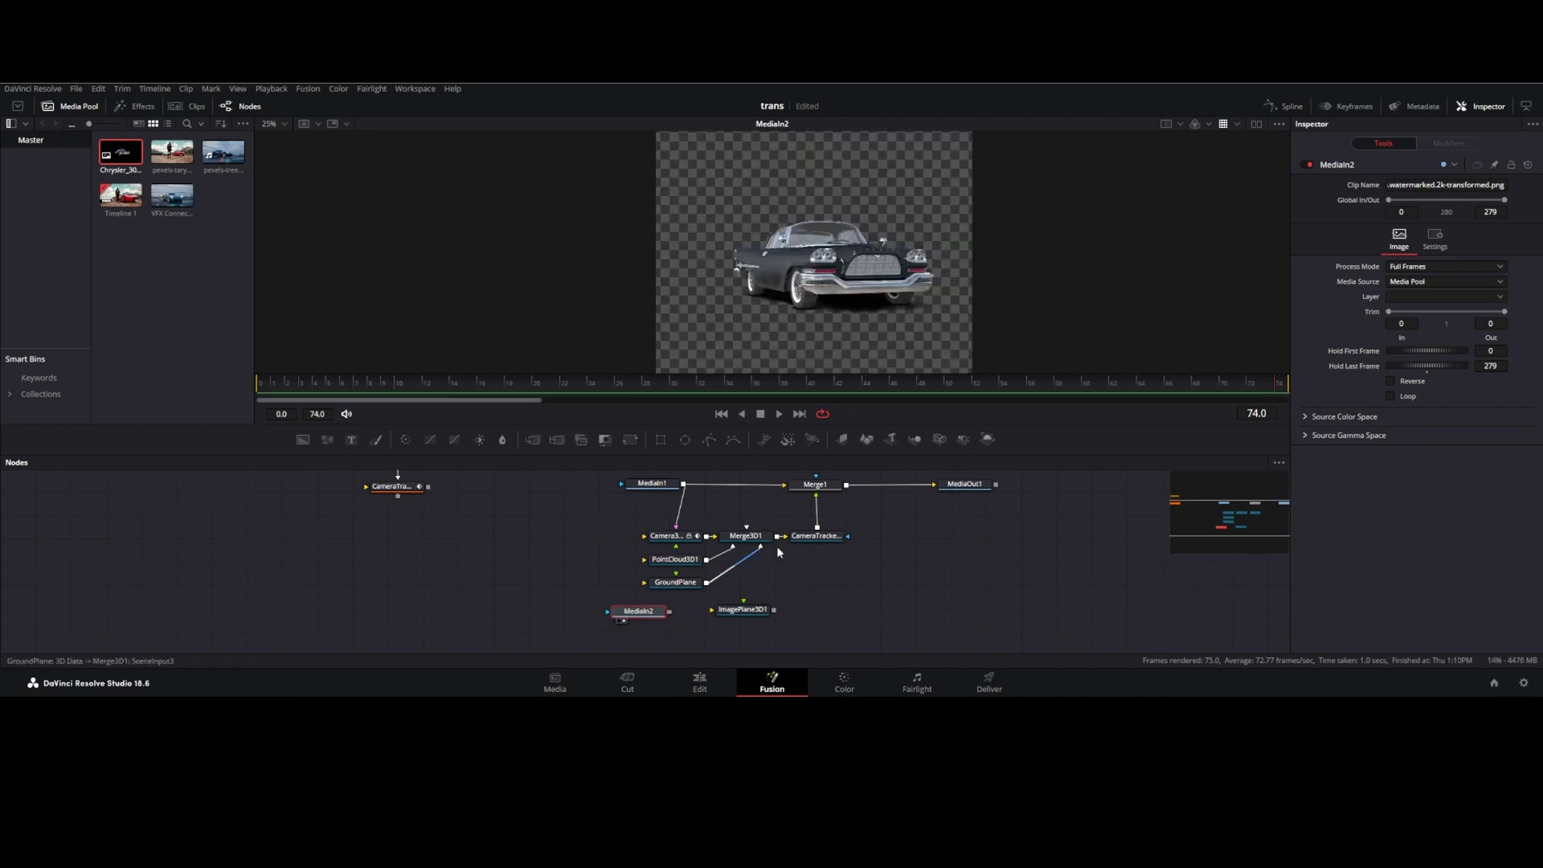
pyautogui.moveTo(814, 483); pyautogui.dragTo(910, 279)
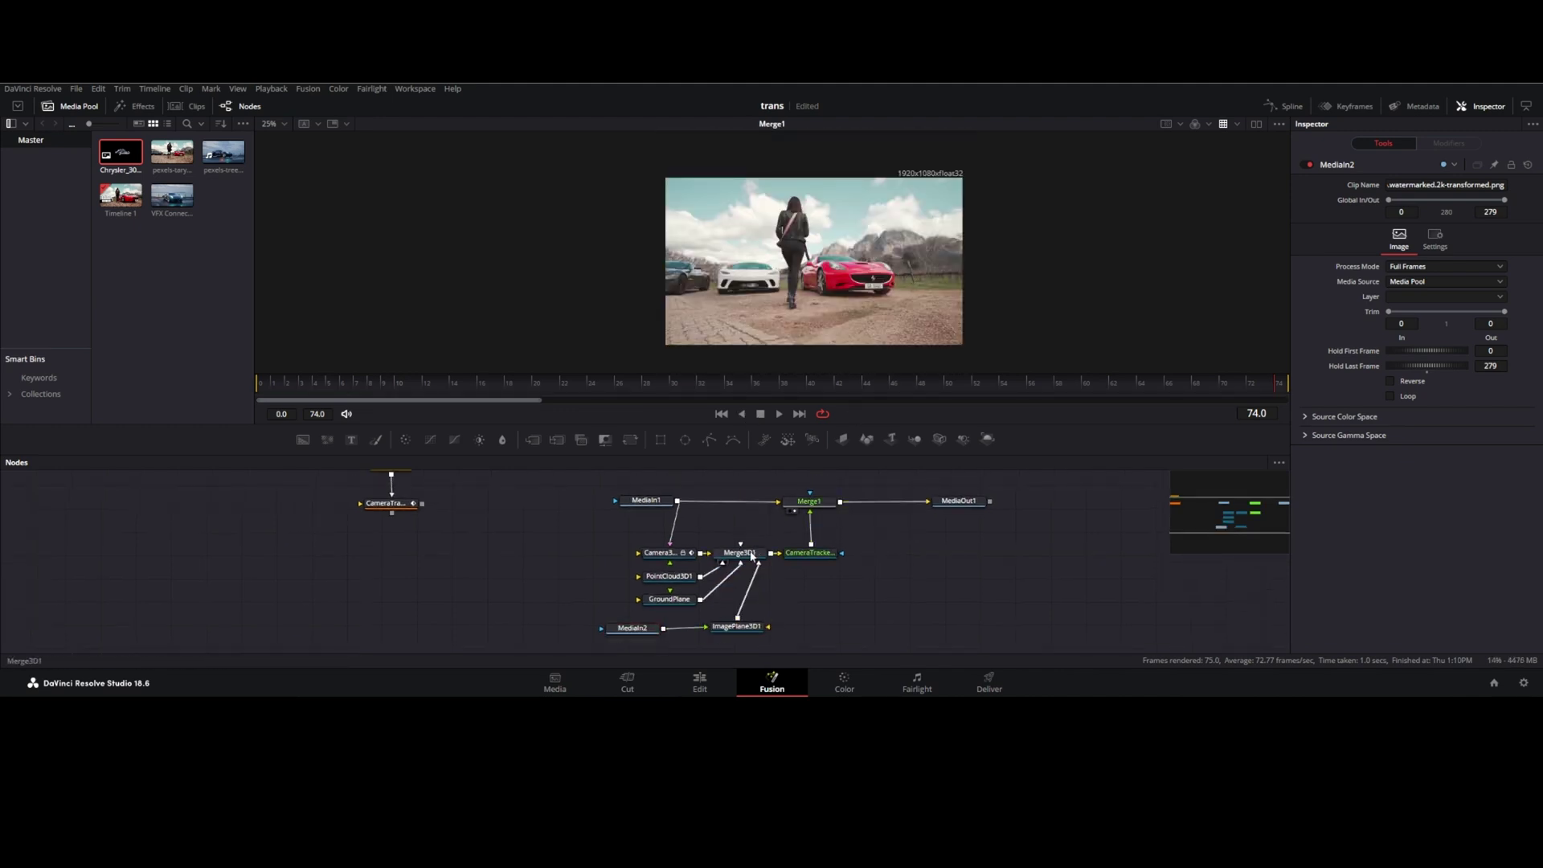
# Scale up the image plane and position it over the red Ferrari, then play back to check
pyautogui.click(739, 625)
pyautogui.click(1434, 189)
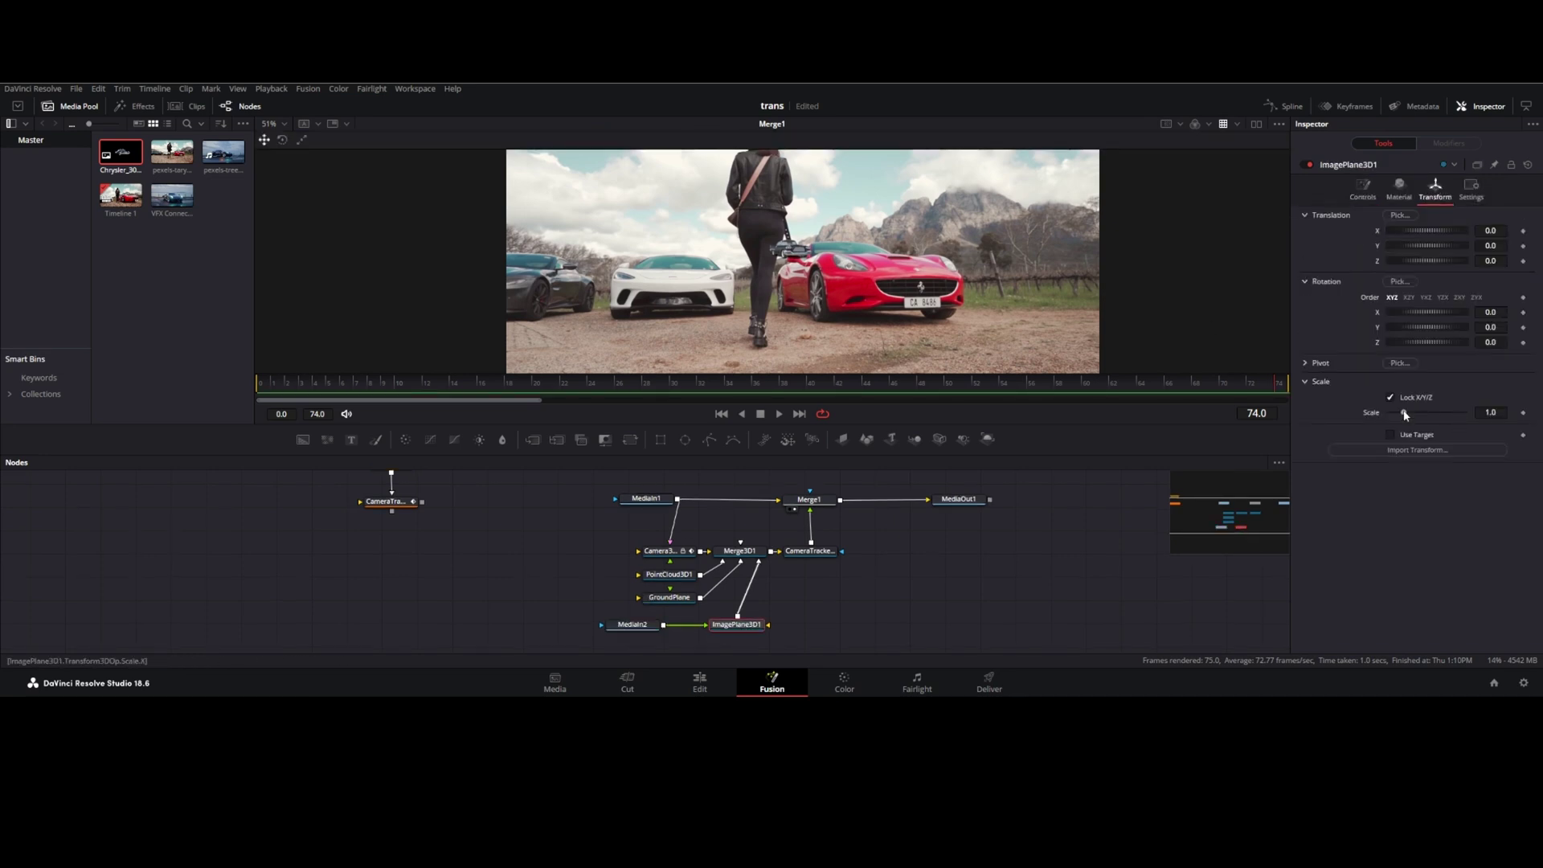
pyautogui.moveTo(1405, 413); pyautogui.dragTo(1453, 413)
pyautogui.moveTo(1426, 245); pyautogui.dragTo(1414, 250)
pyautogui.moveTo(1453, 412); pyautogui.dragTo(1461, 411)
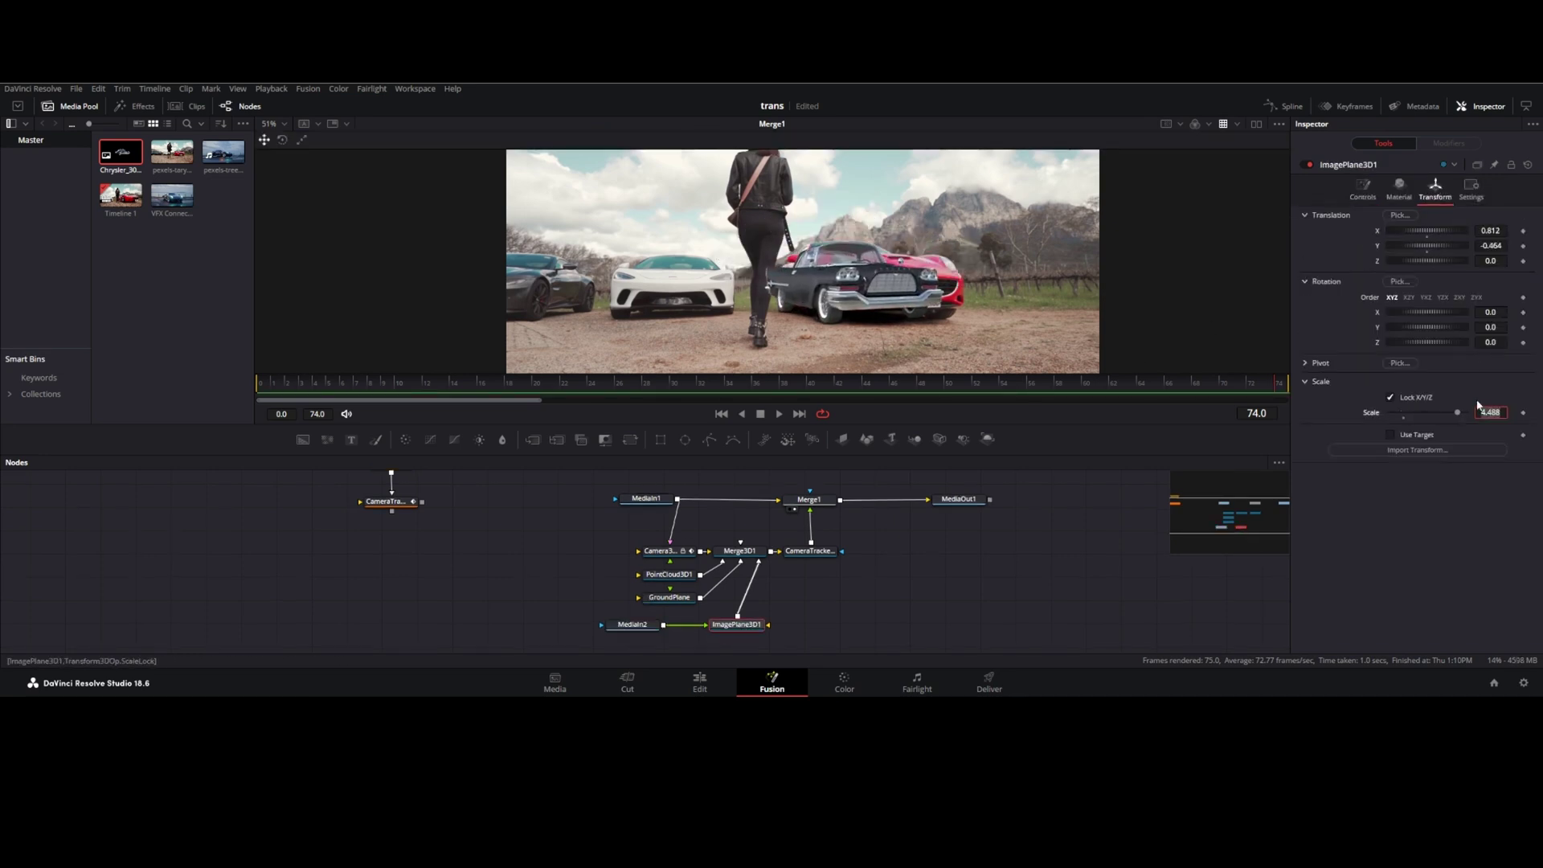
pyautogui.moveTo(1427, 247)
pyautogui.mouseDown()
pyautogui.moveTo(1439, 247)
pyautogui.moveTo(1422, 232)
pyautogui.mouseUp()
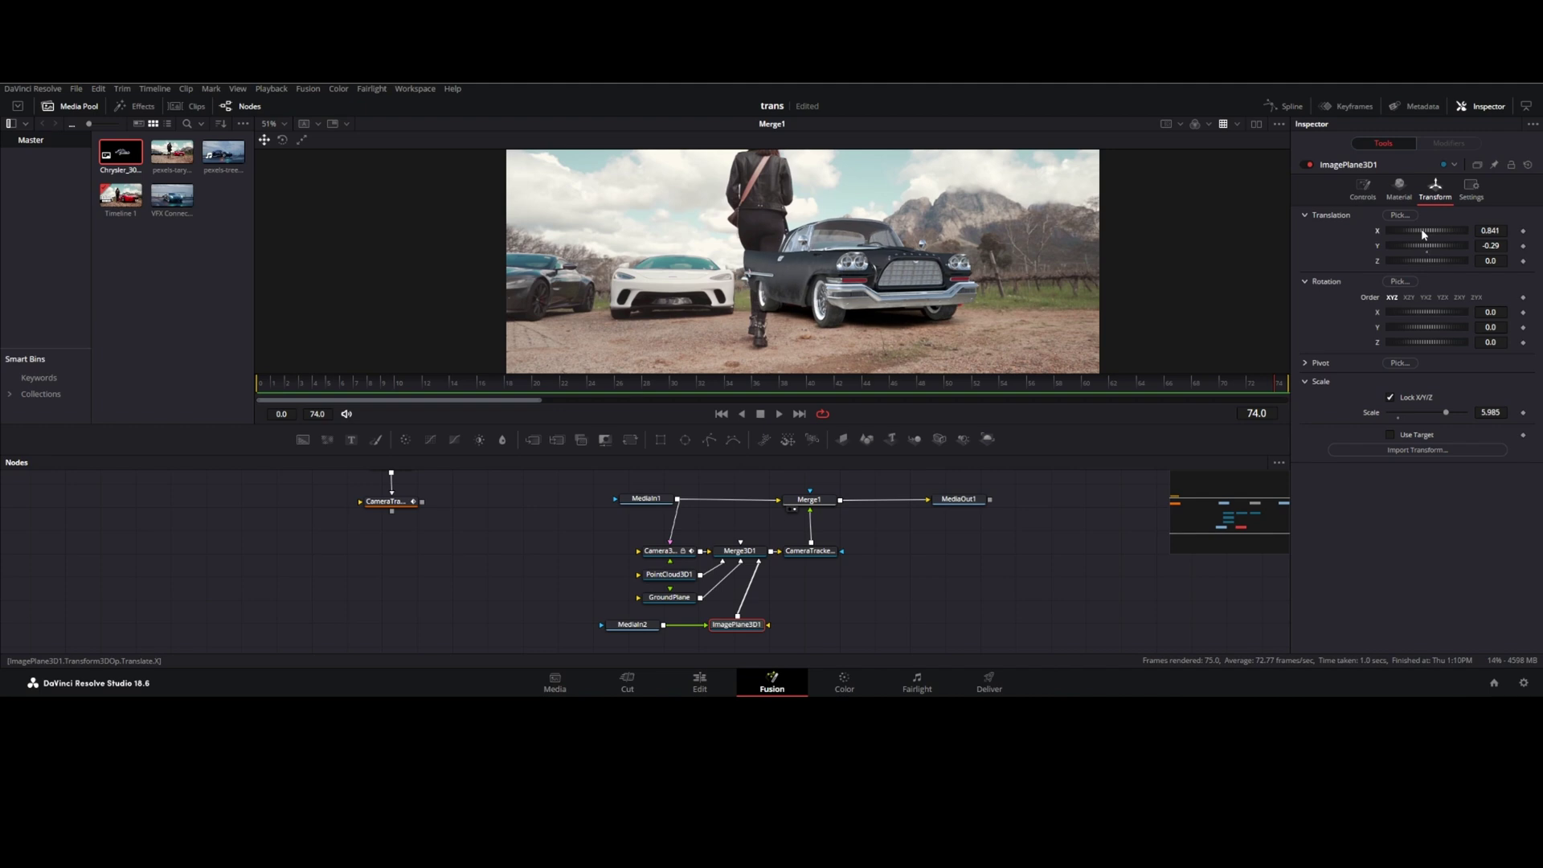
pyautogui.press('space')
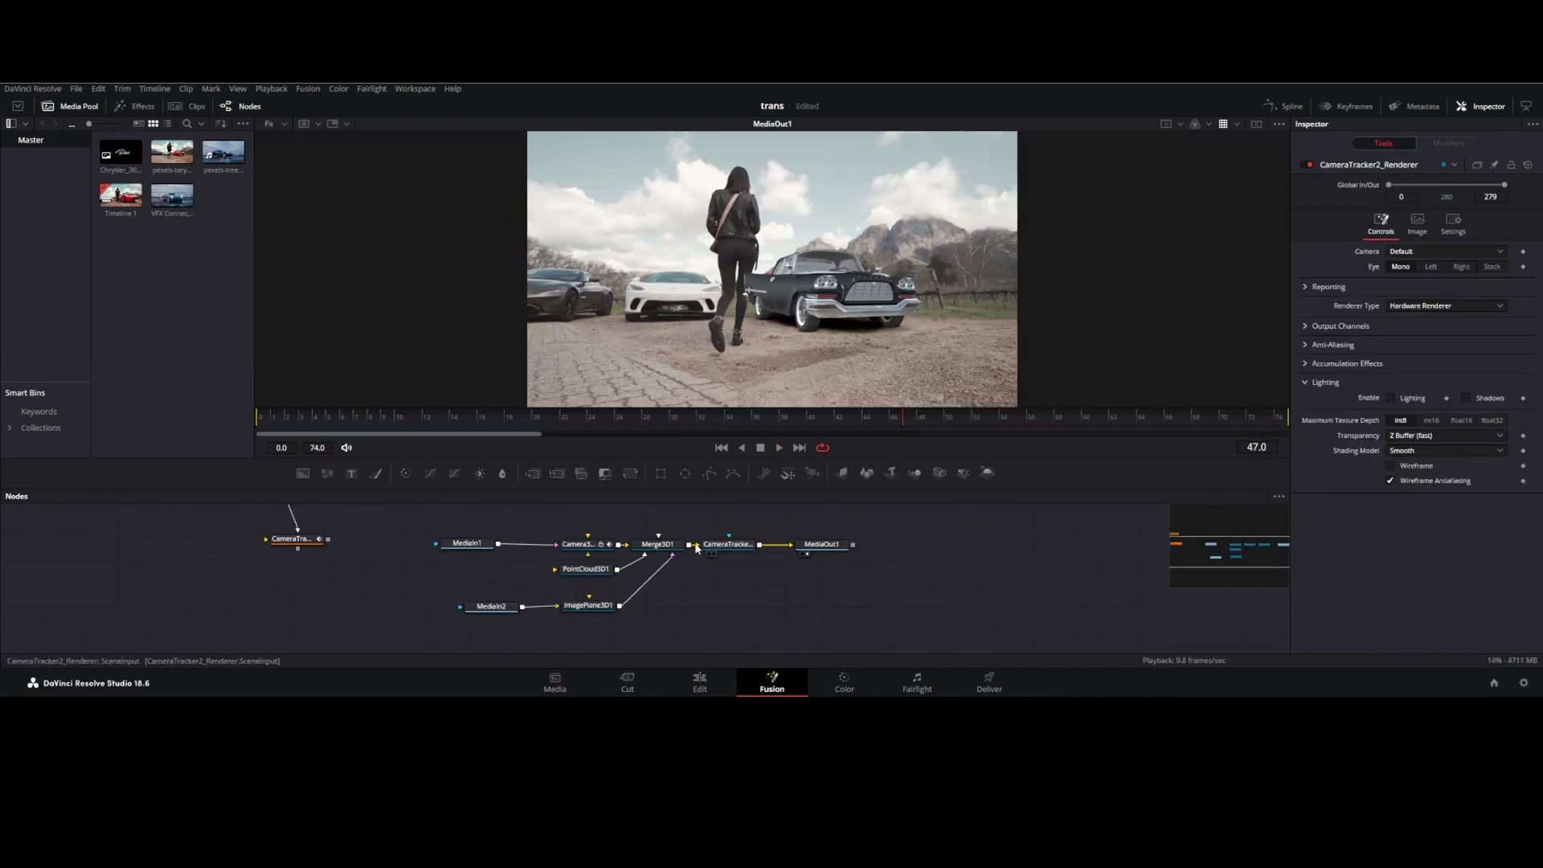
# Add an Ambient Light connected into the Merge3D node
pyautogui.click(136, 106)
pyautogui.moveTo(170, 184); pyautogui.dragTo(705, 618)
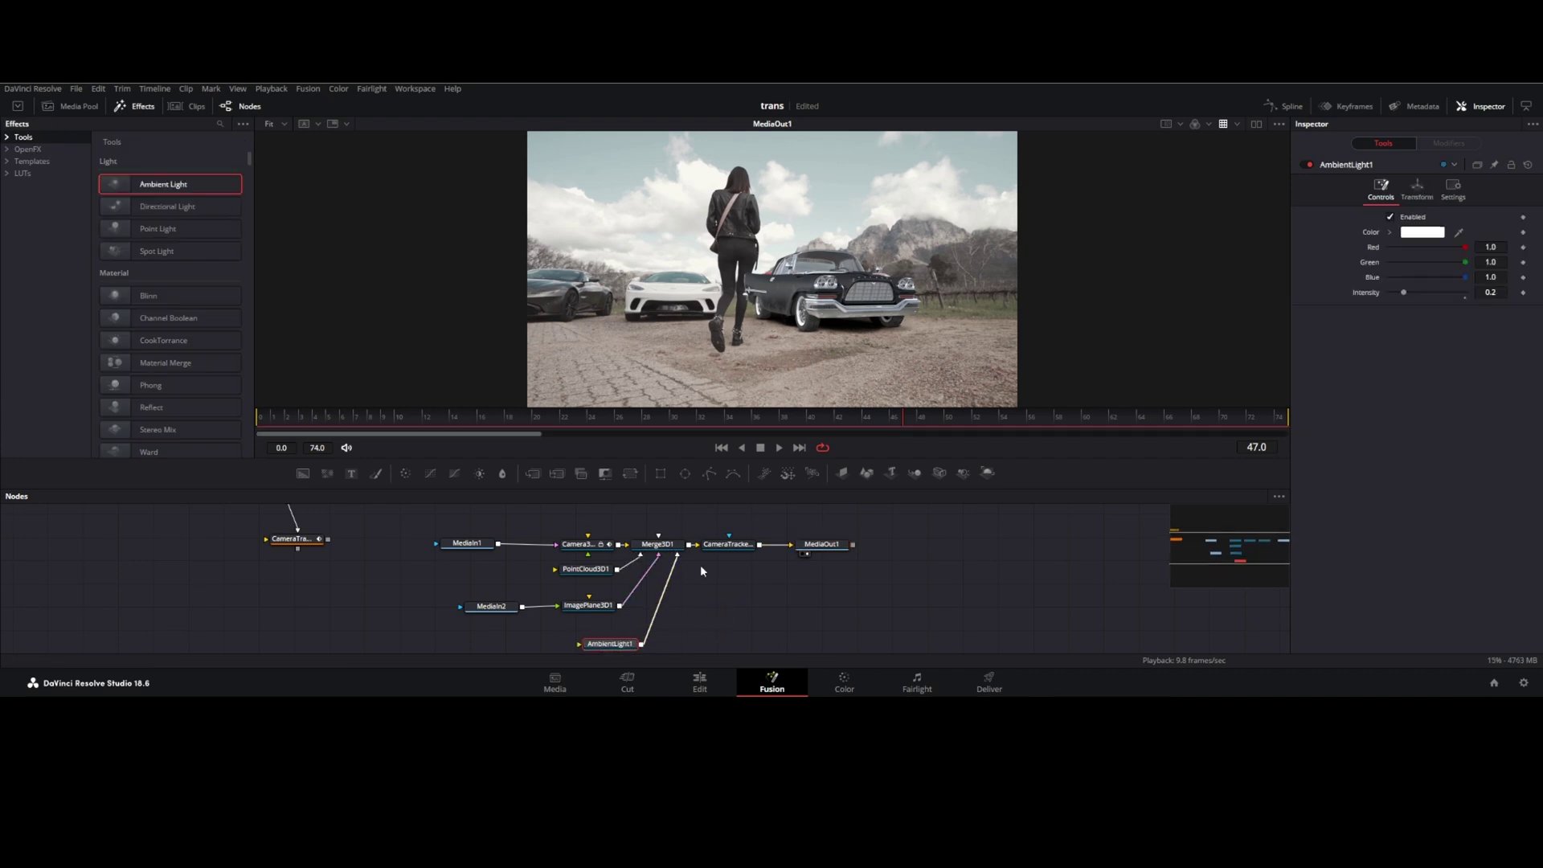
pyautogui.moveTo(608, 644); pyautogui.dragTo(586, 641)
pyautogui.click(723, 543)
pyautogui.click(590, 629)
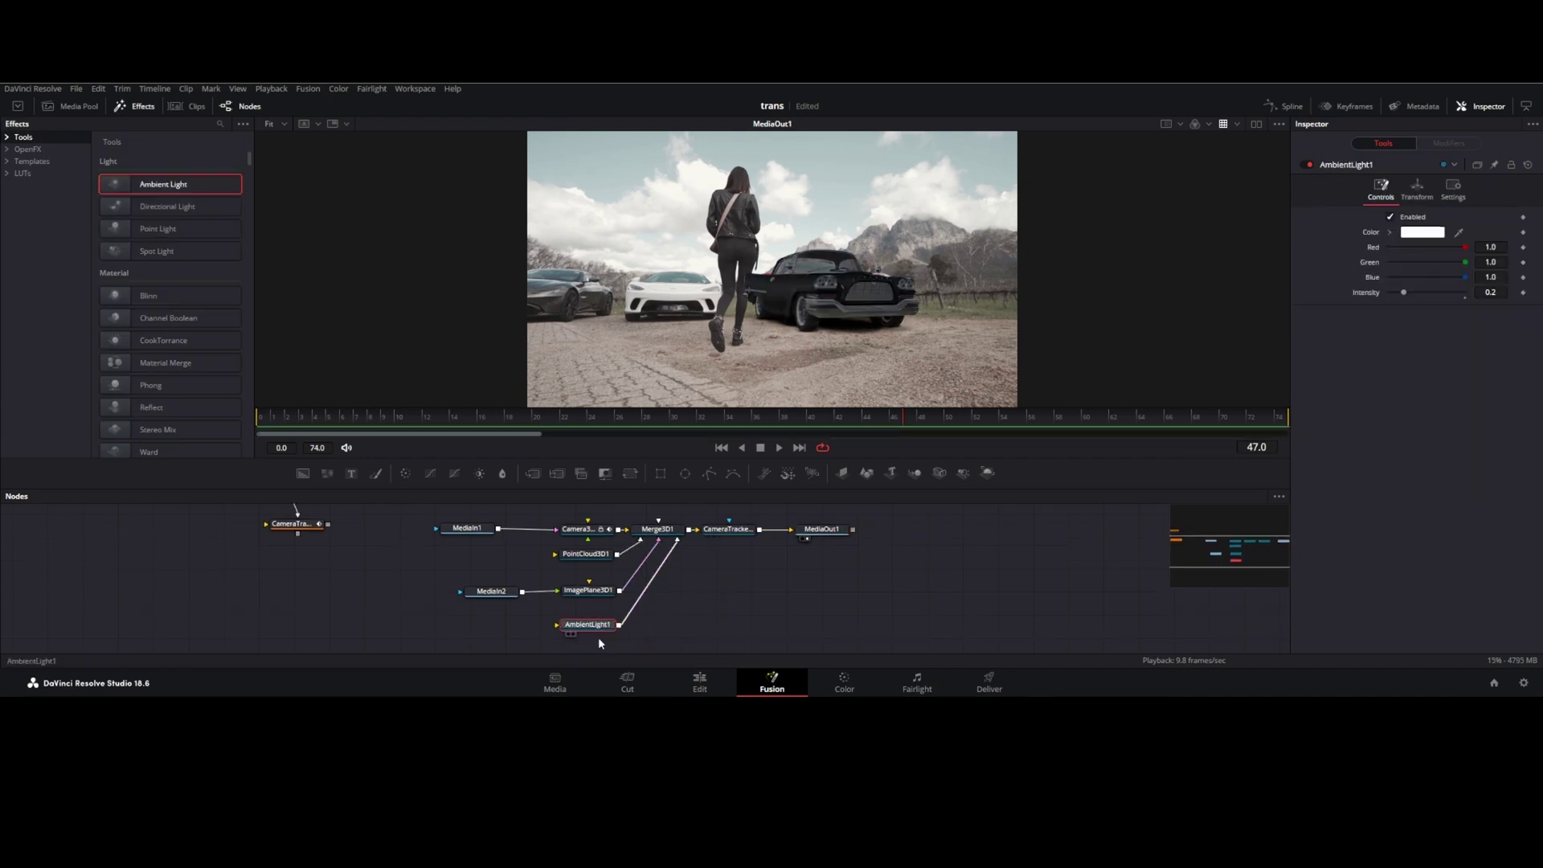
# Tint the ambient light warm brown with raised intensity, and disconnect the 3D scene from the output
pyautogui.moveTo(1403, 292); pyautogui.dragTo(1420, 293)
pyautogui.moveTo(1430, 235); pyautogui.dragTo(921, 325)
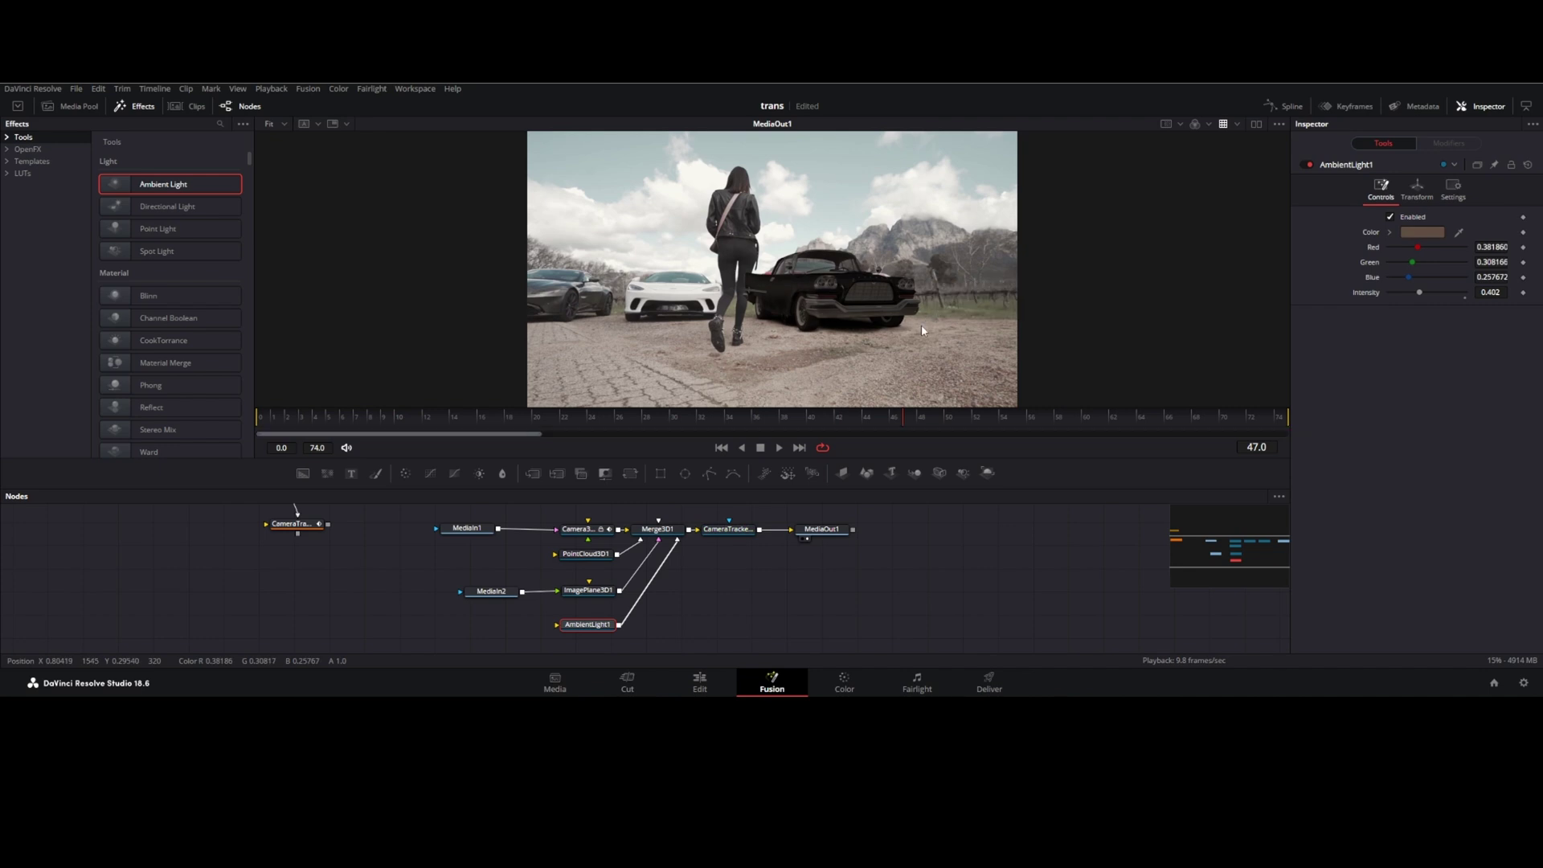
pyautogui.moveTo(1419, 291); pyautogui.dragTo(1445, 294)
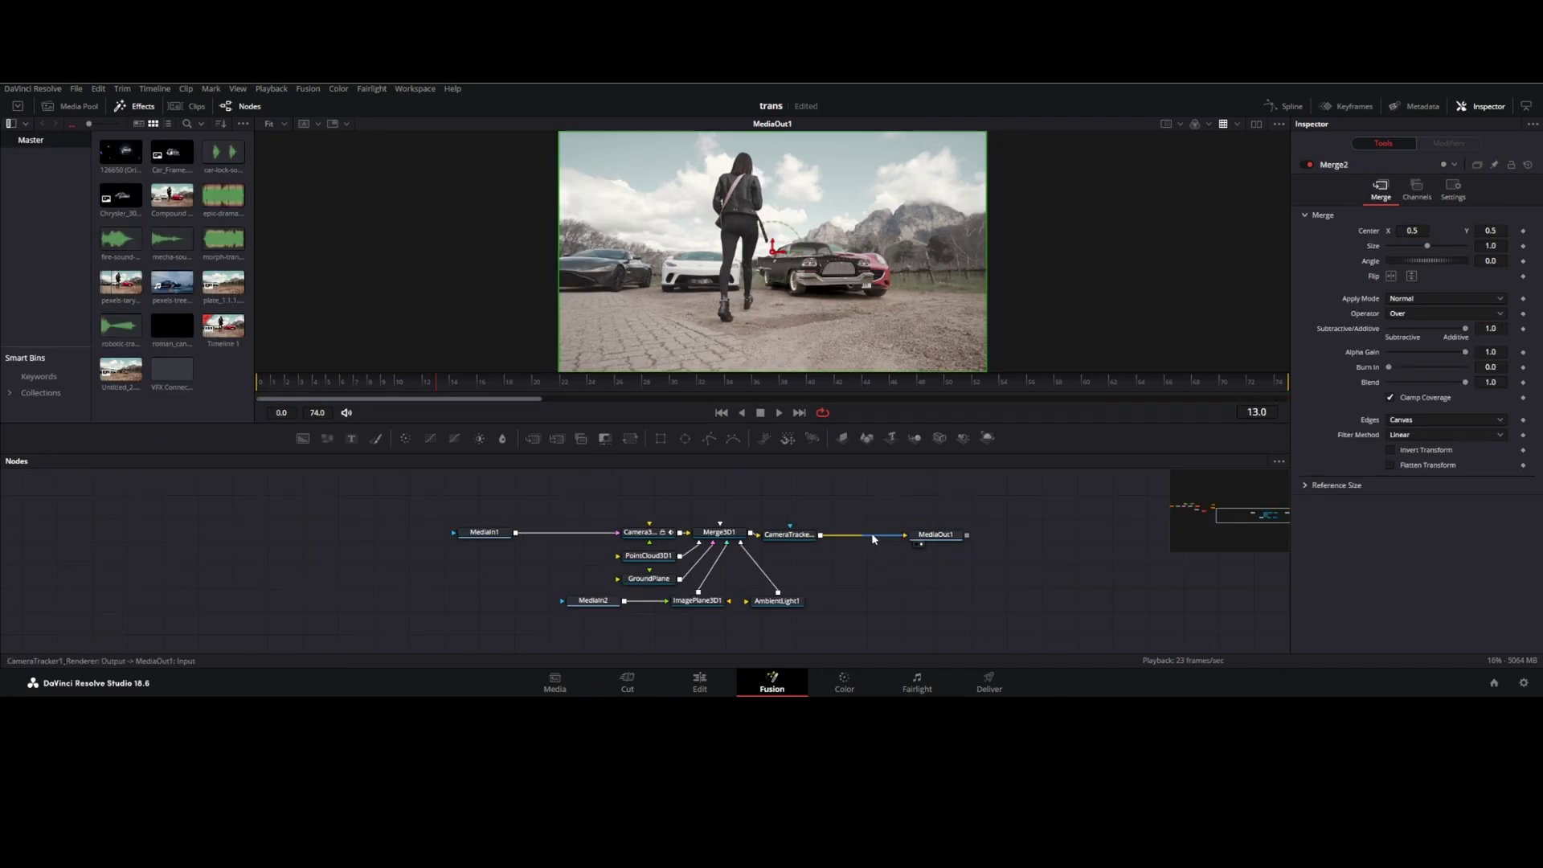
pyautogui.moveTo(872, 537)
pyautogui.mouseDown()
pyautogui.moveTo(609, 552)
pyautogui.moveTo(868, 620)
pyautogui.mouseUp()
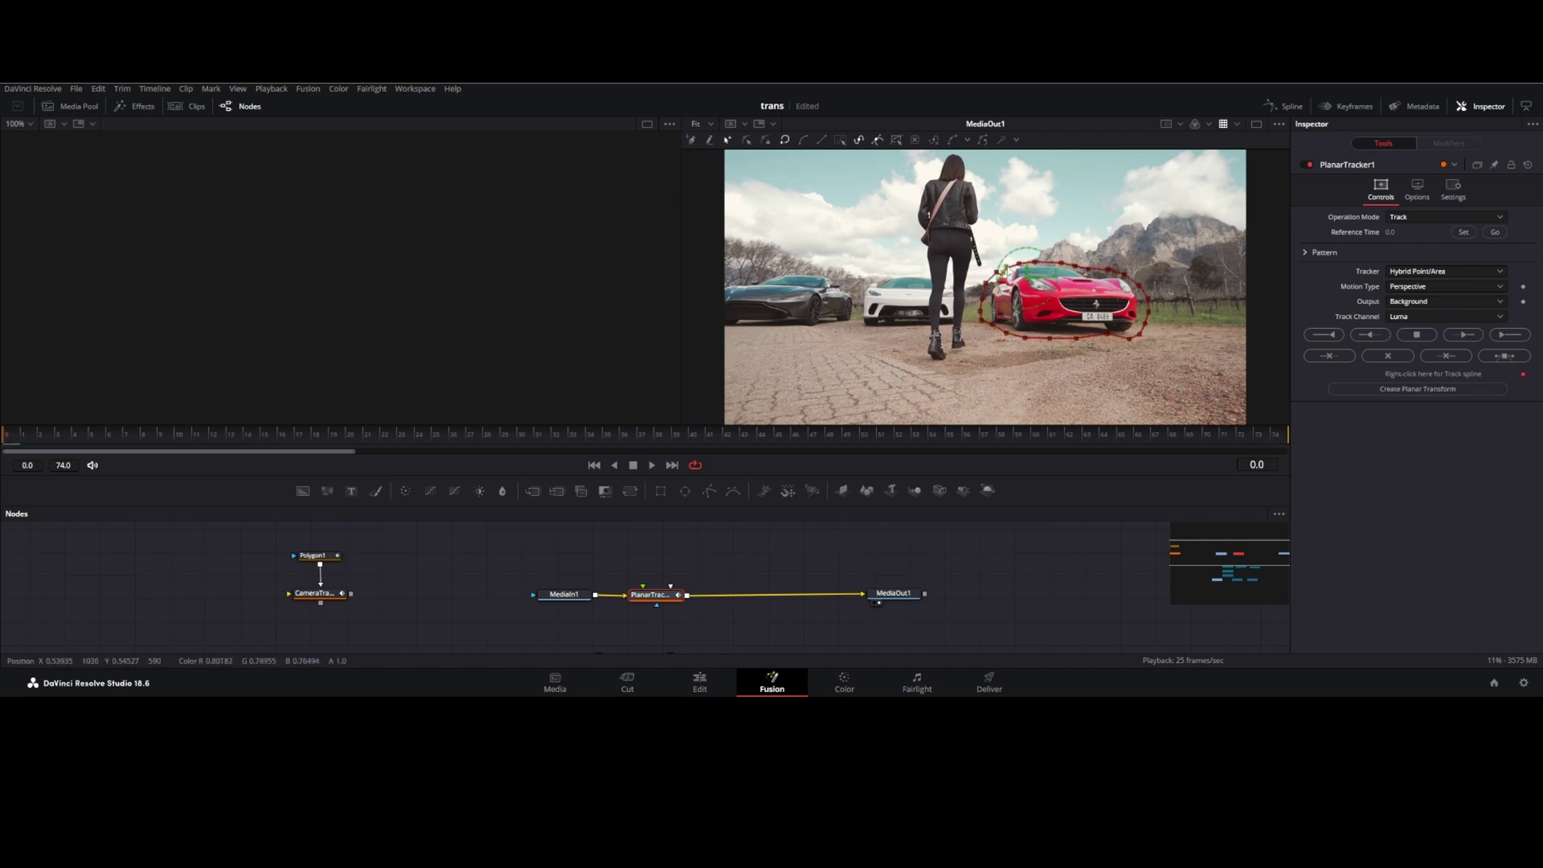
# Track the red Ferrari to the last frame and set the planar tracker to Stabilize
pyautogui.click(1505, 339)
pyautogui.moveTo(651, 595); pyautogui.dragTo(639, 564)
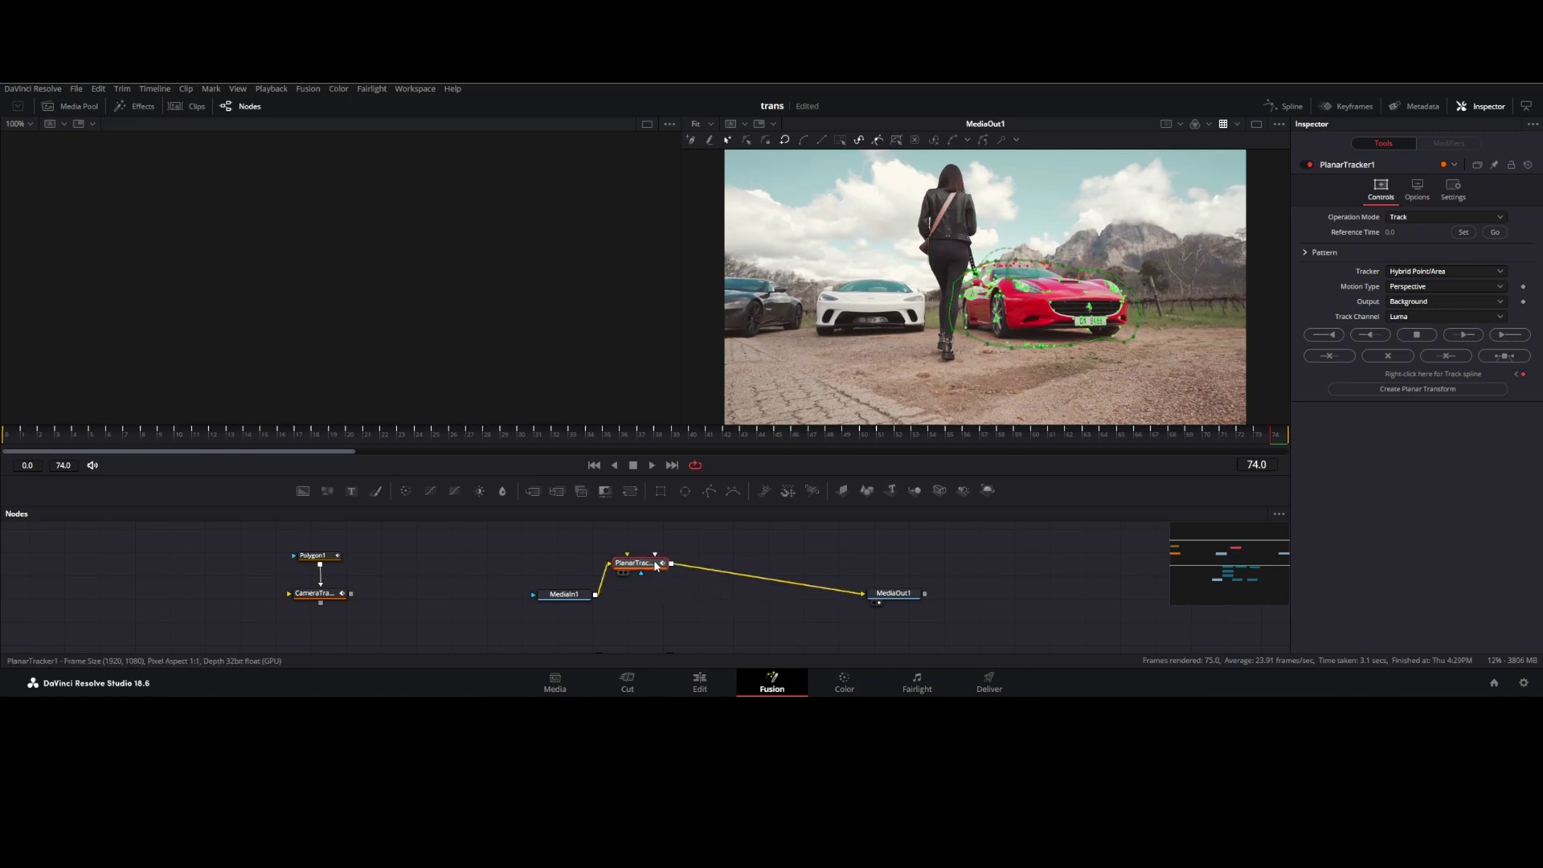
pyautogui.click(1424, 221)
pyautogui.click(1398, 234)
# Chain a Time Stretcher node and then a Paint node using the Shift+Space tool search
pyautogui.press('space')
pyautogui.hotkey('shift', 'space')
pyautogui.write('time')
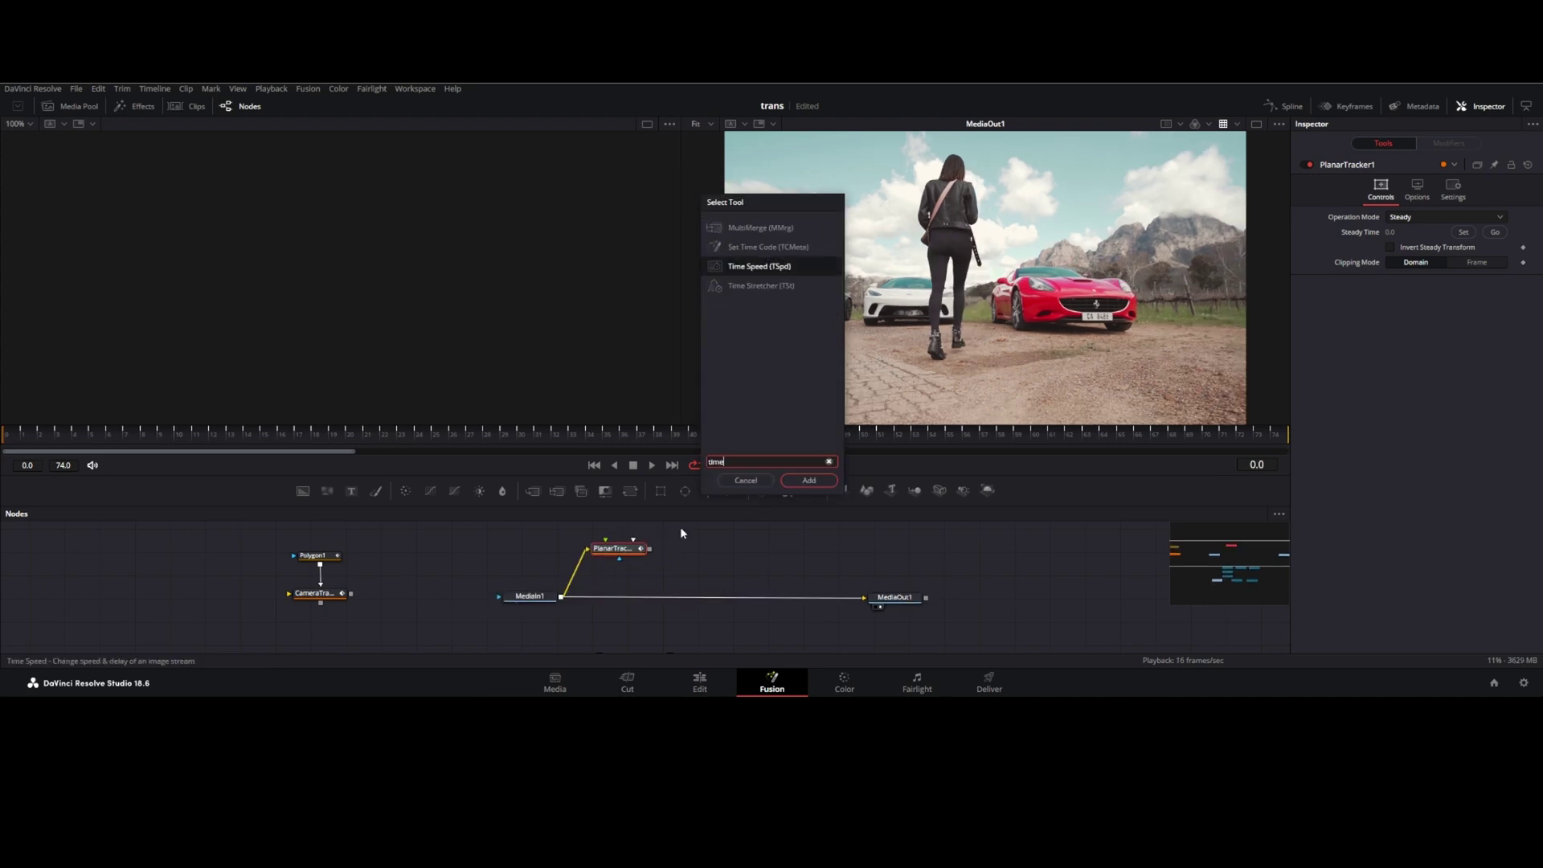
pyautogui.write('str')
pyautogui.click(810, 480)
pyautogui.press('1')
pyautogui.hotkey('shift', 'space')
pyautogui.write('pain')
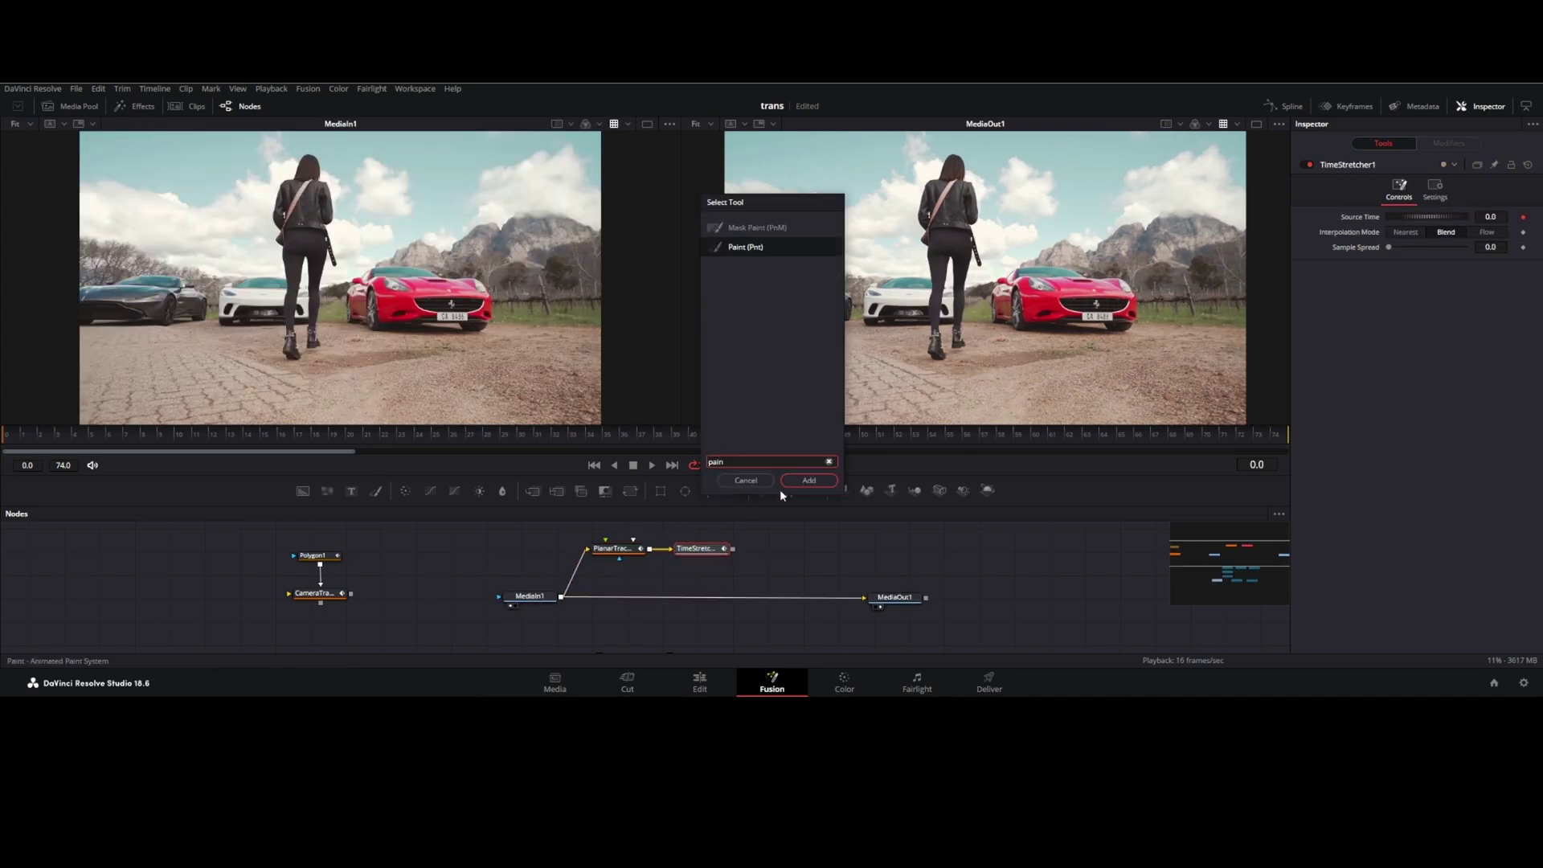
pyautogui.click(784, 482)
pyautogui.press('1')
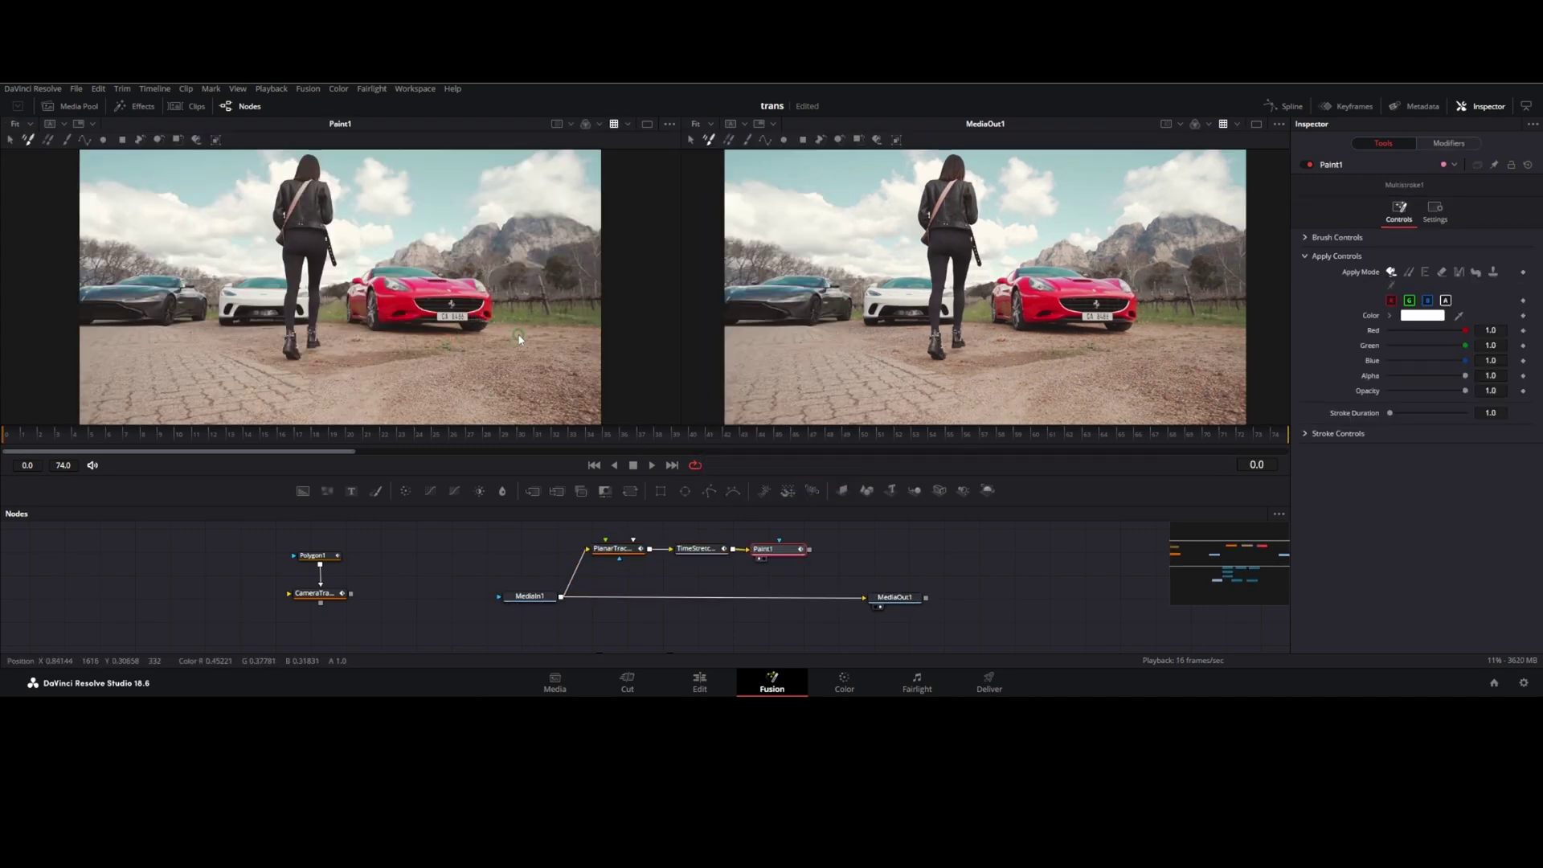
# Clone grass and ground over the red Ferrari's rear and body with Clone Multistroke strokes
pyautogui.click(1459, 236)
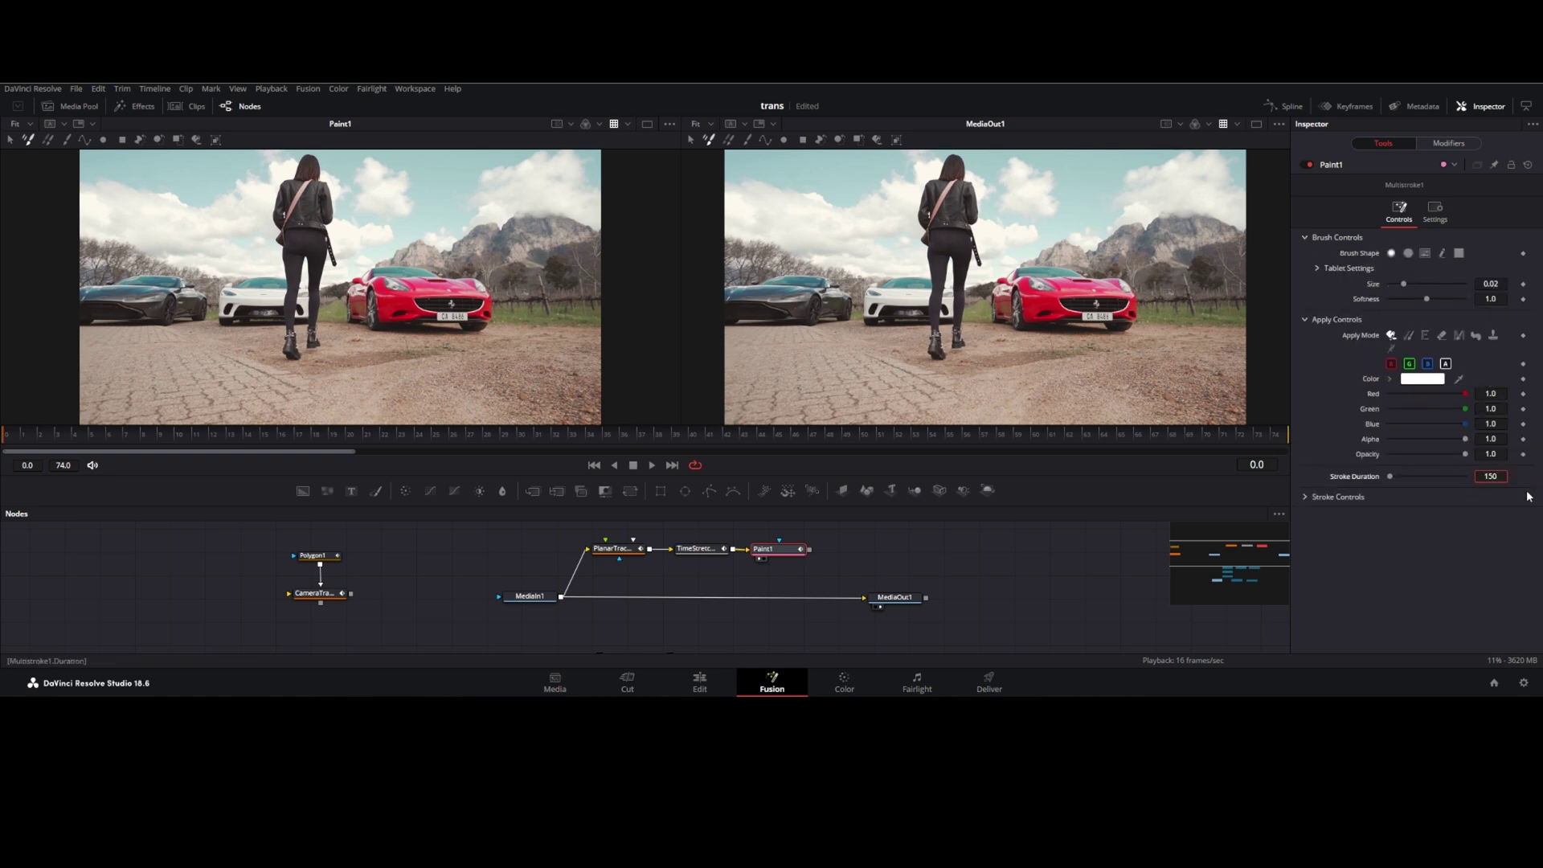
pyautogui.click(48, 140)
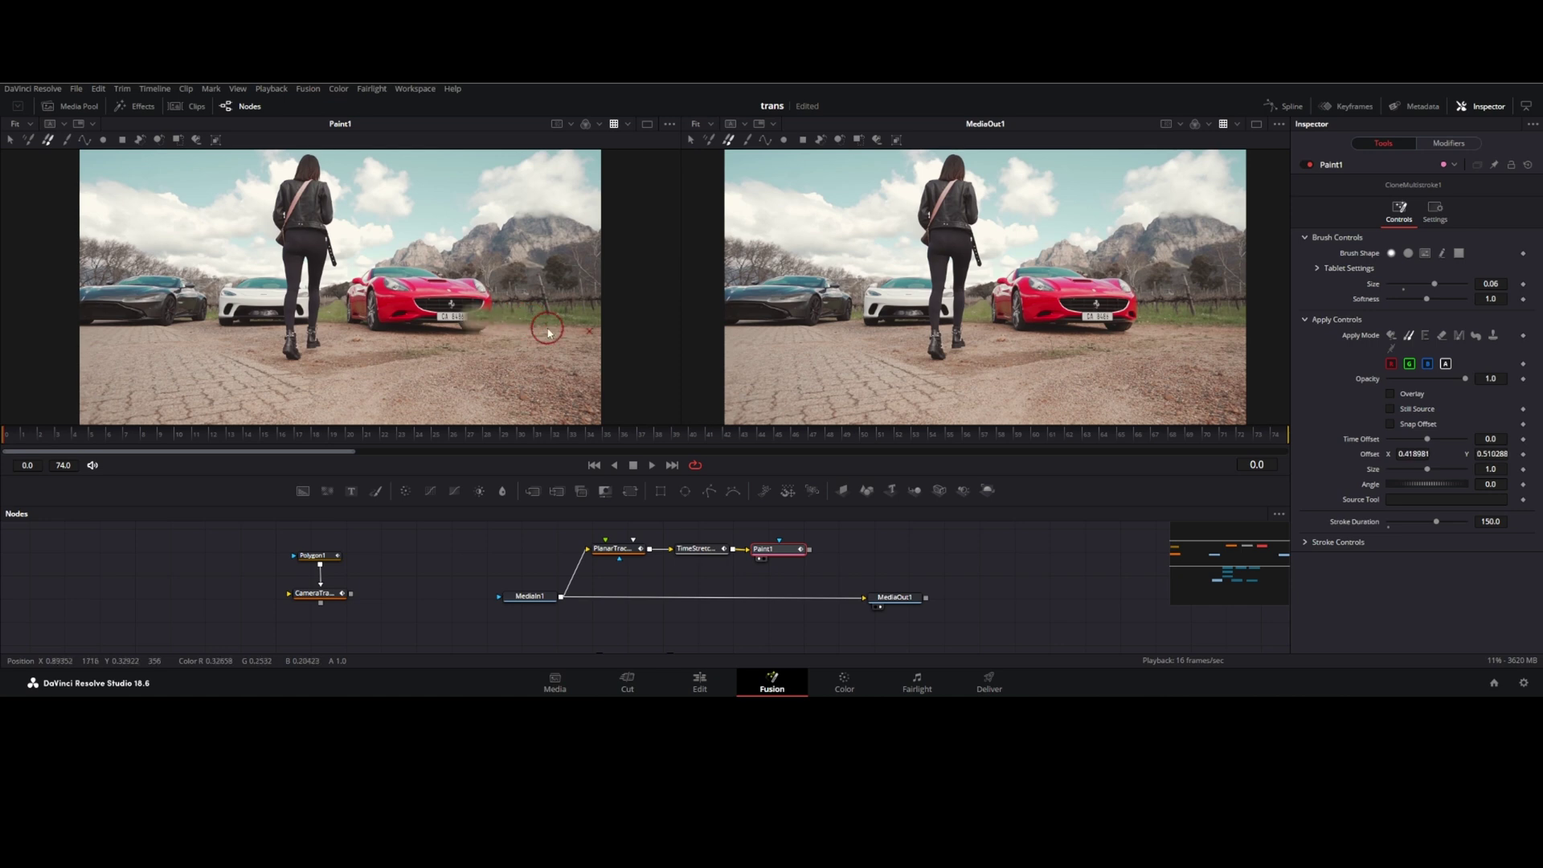
pyautogui.moveTo(548, 333); pyautogui.dragTo(573, 311)
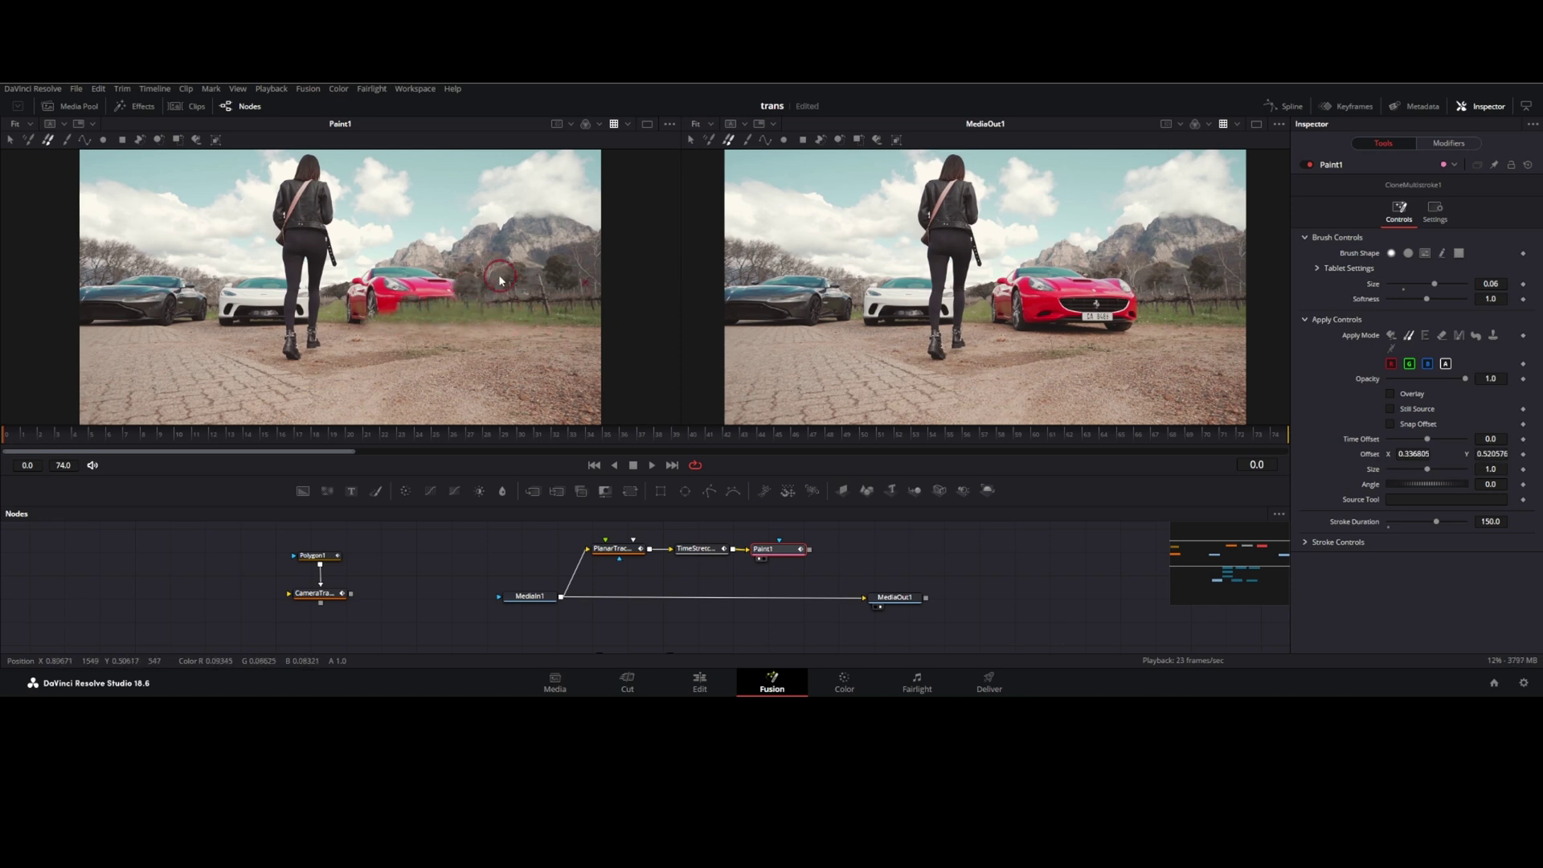
pyautogui.scroll(3, 413, 273)
pyautogui.moveTo(399, 338); pyautogui.dragTo(534, 361)
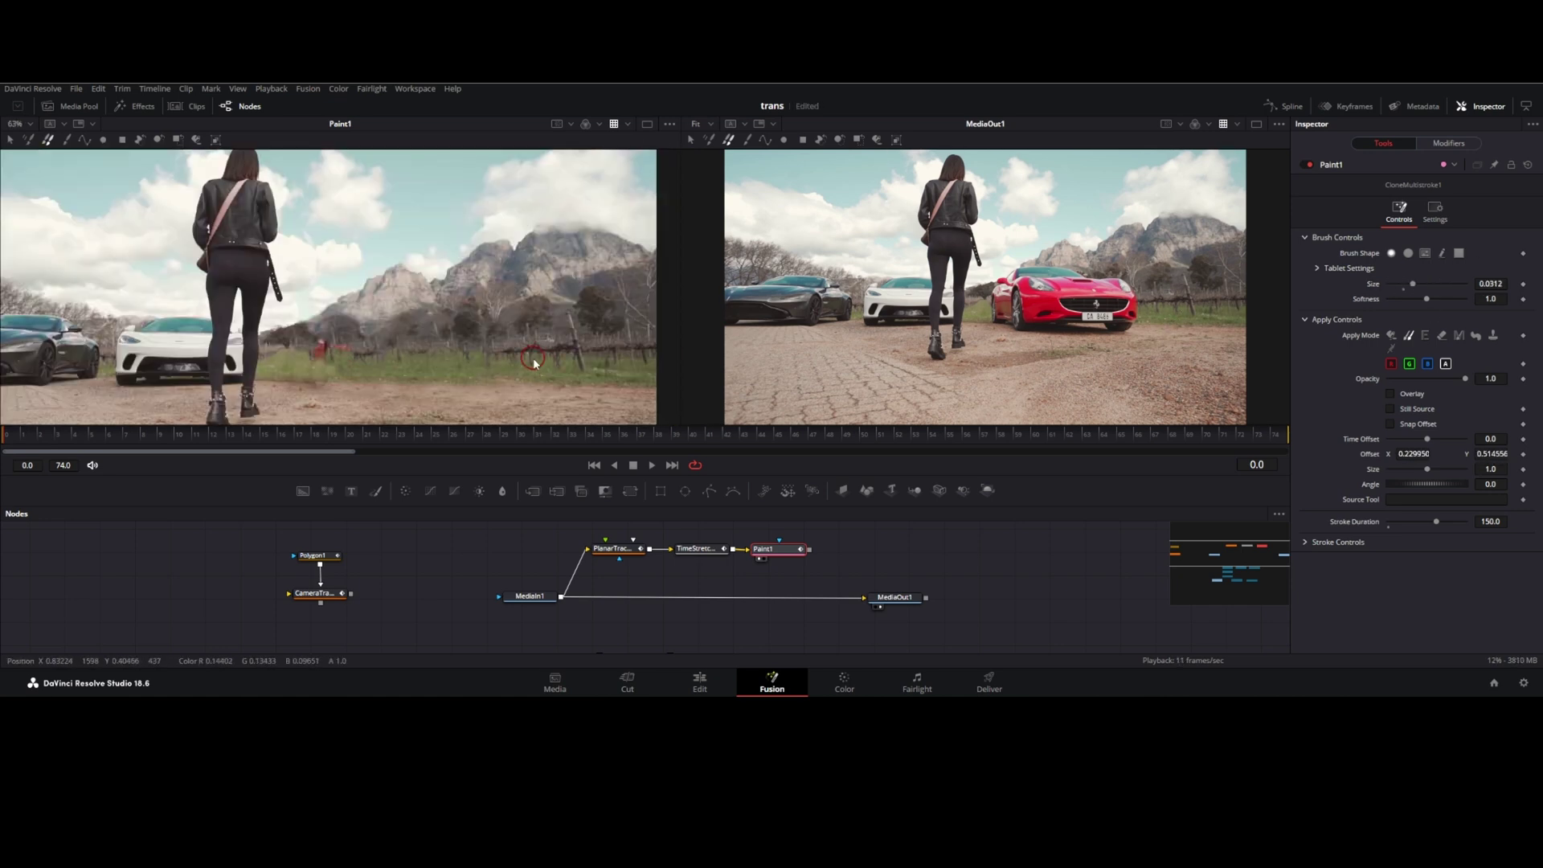
pyautogui.scroll(-3, 332, 359)
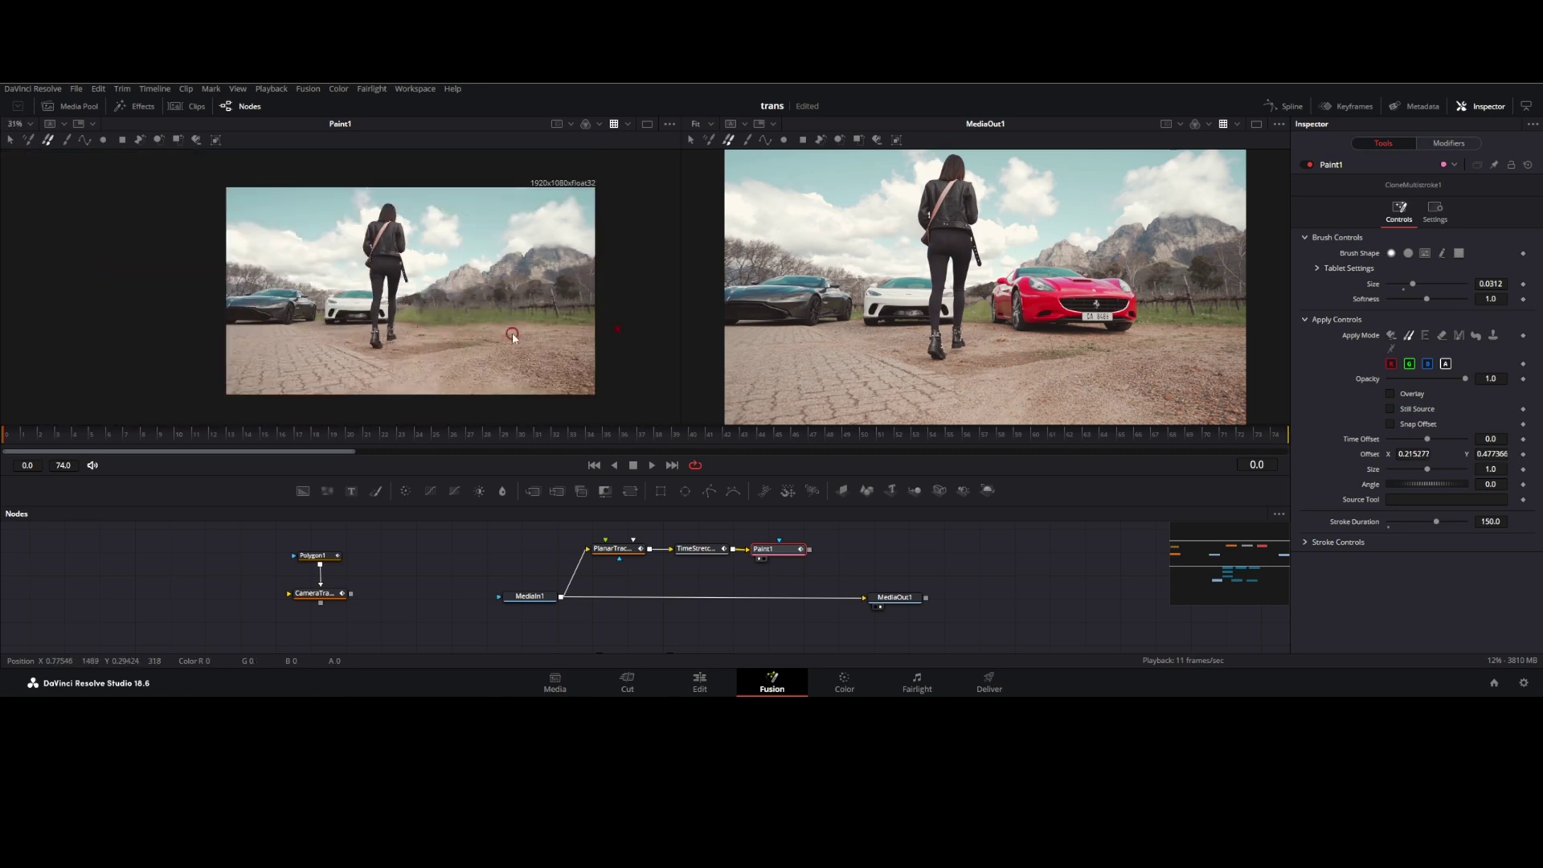
# Paste a copy of PlanarTracker1, merge a Background onto the plate, and add a Polygon mask
pyautogui.click(625, 550)
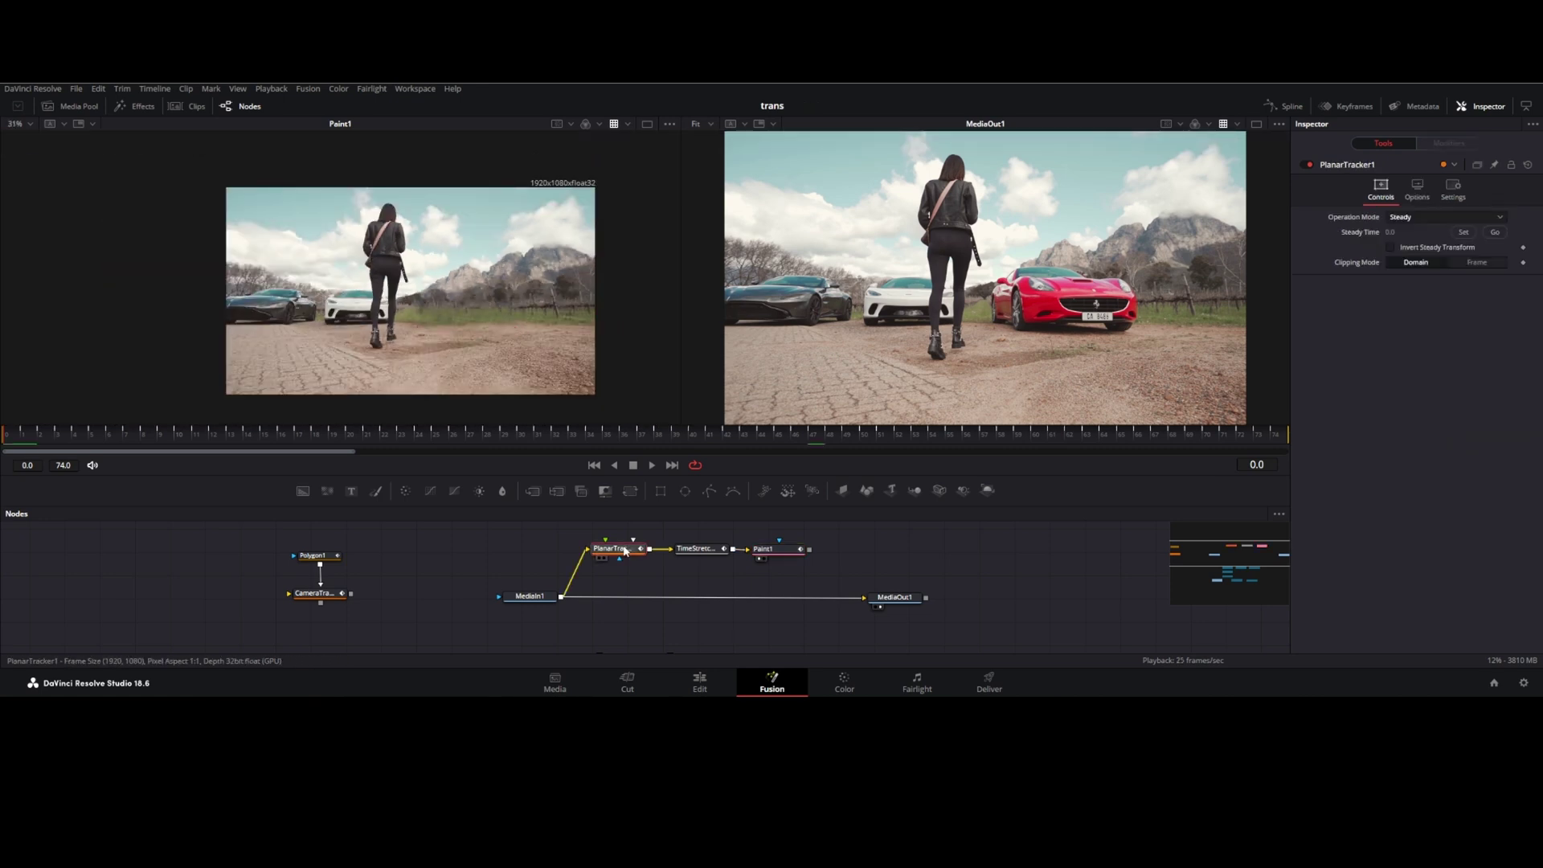
pyautogui.hotkey('ctrl', 'v')
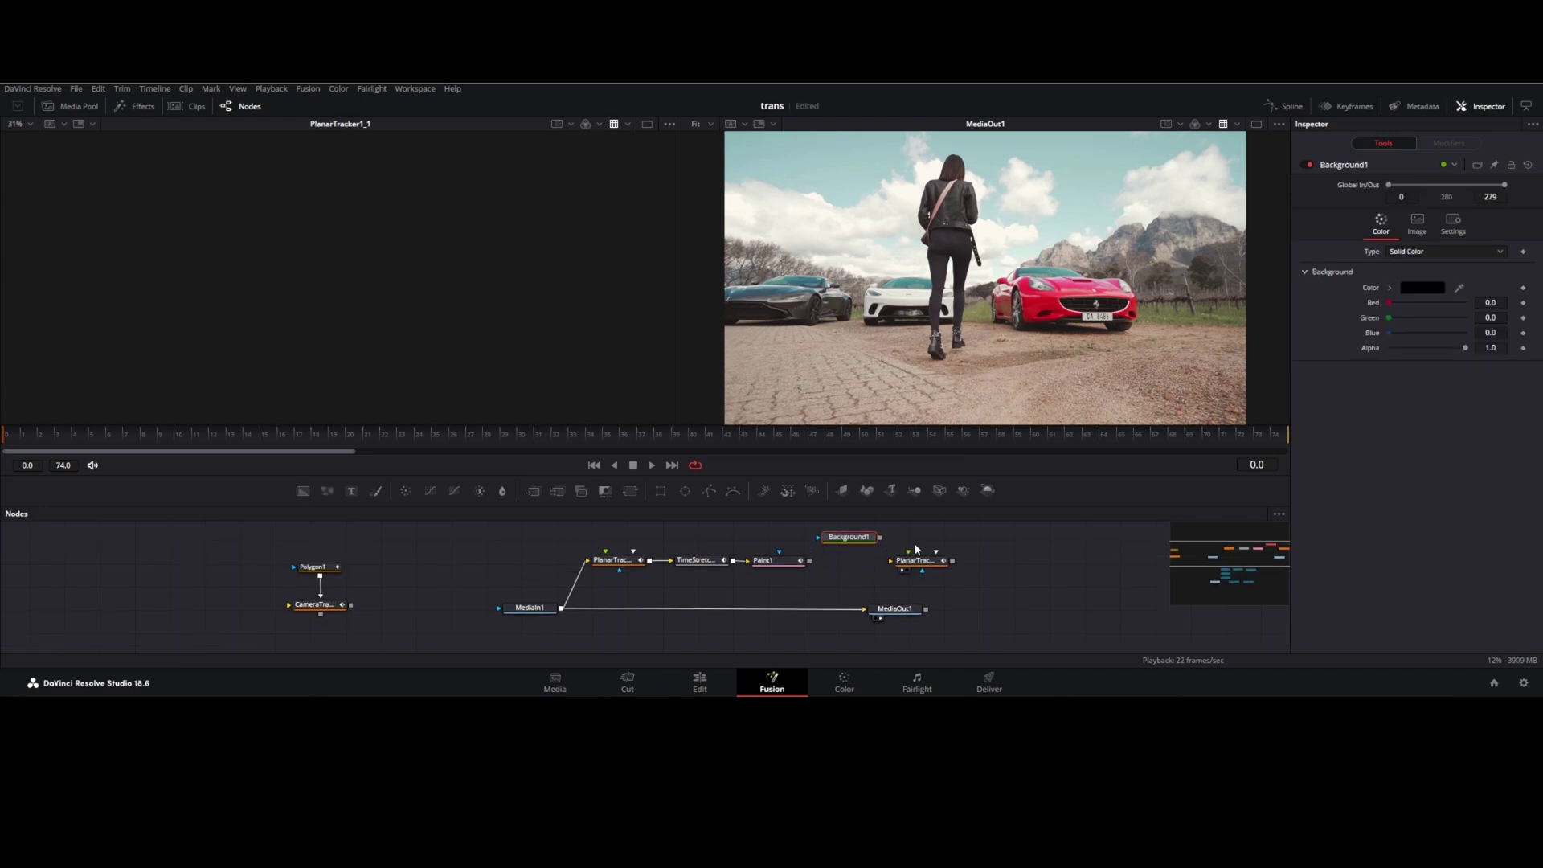
pyautogui.moveTo(917, 551); pyautogui.dragTo(919, 550)
pyautogui.scroll(2, 912, 555)
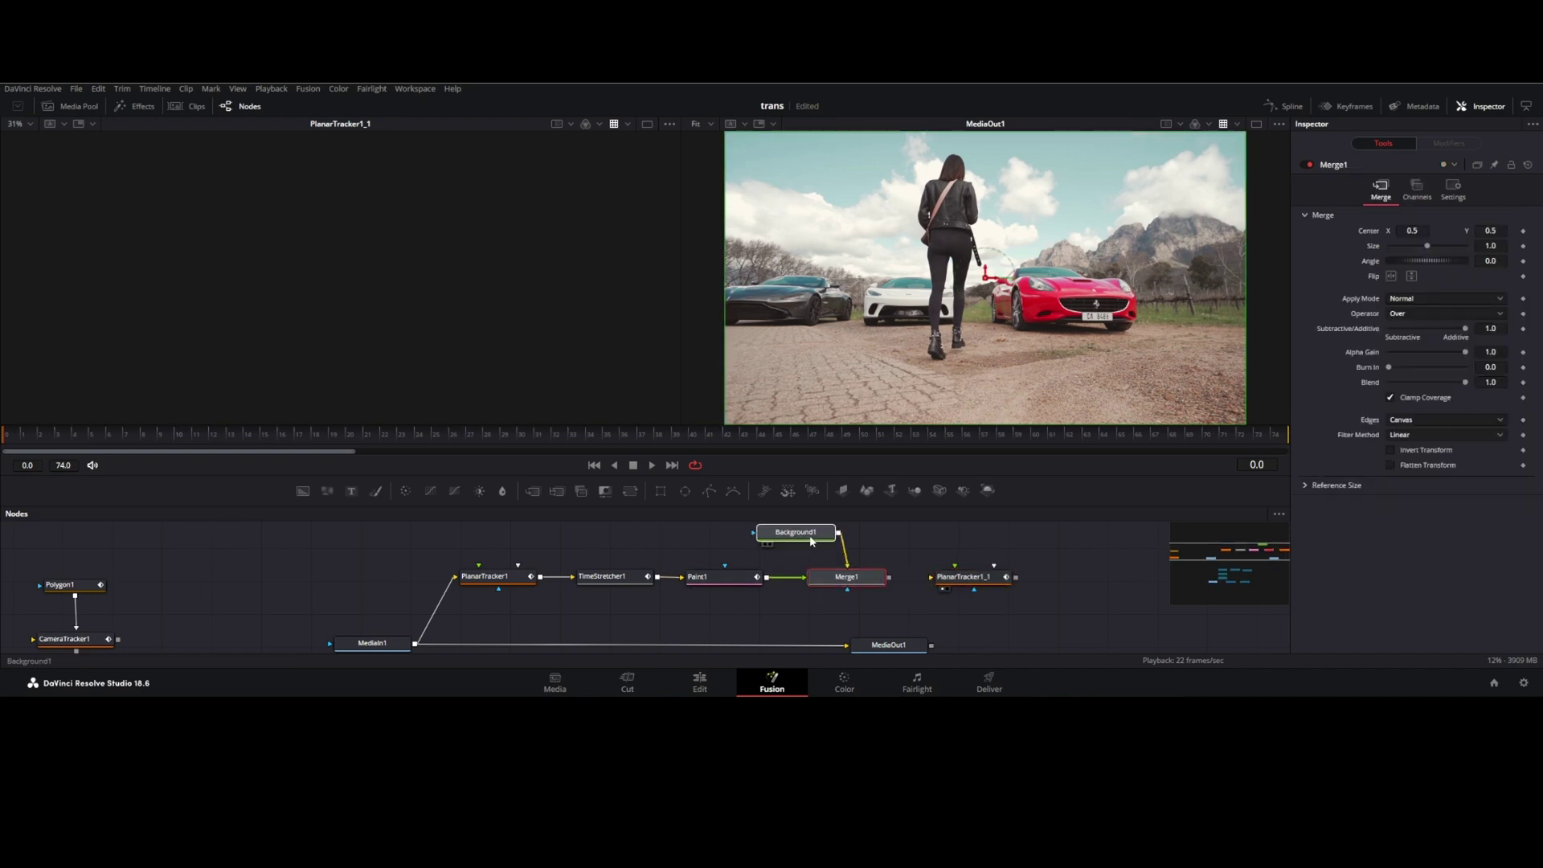
pyautogui.moveTo(789, 582); pyautogui.dragTo(871, 585)
pyautogui.press('1')
pyautogui.click(684, 490)
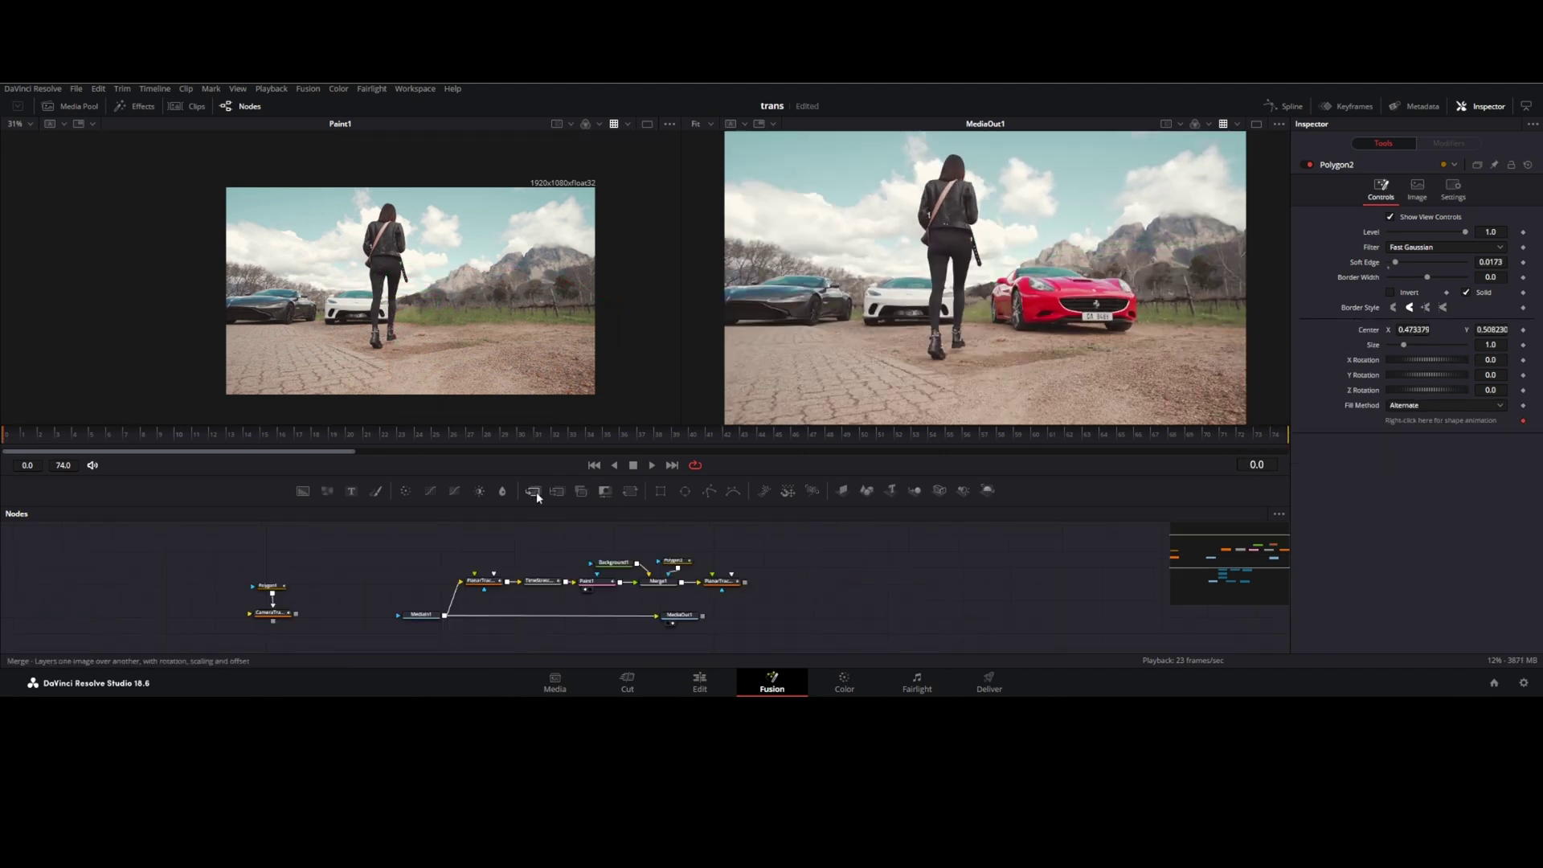
# Place Merge2 between Merge1 and MediaOut1, stop playback, and select MediaOut1
pyautogui.moveTo(778, 589); pyautogui.dragTo(638, 608)
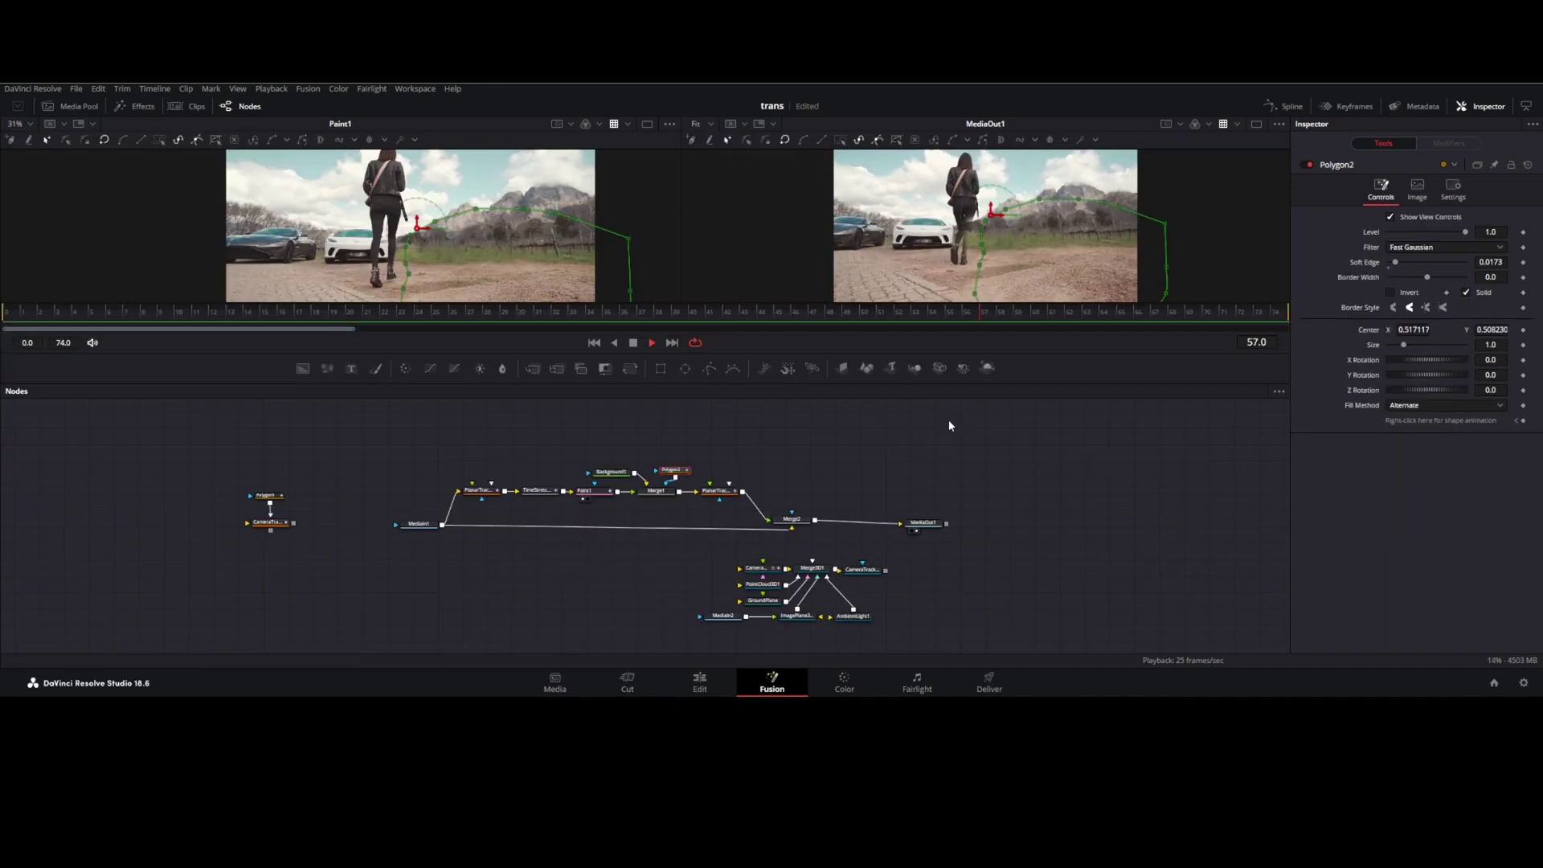
pyautogui.press('space')
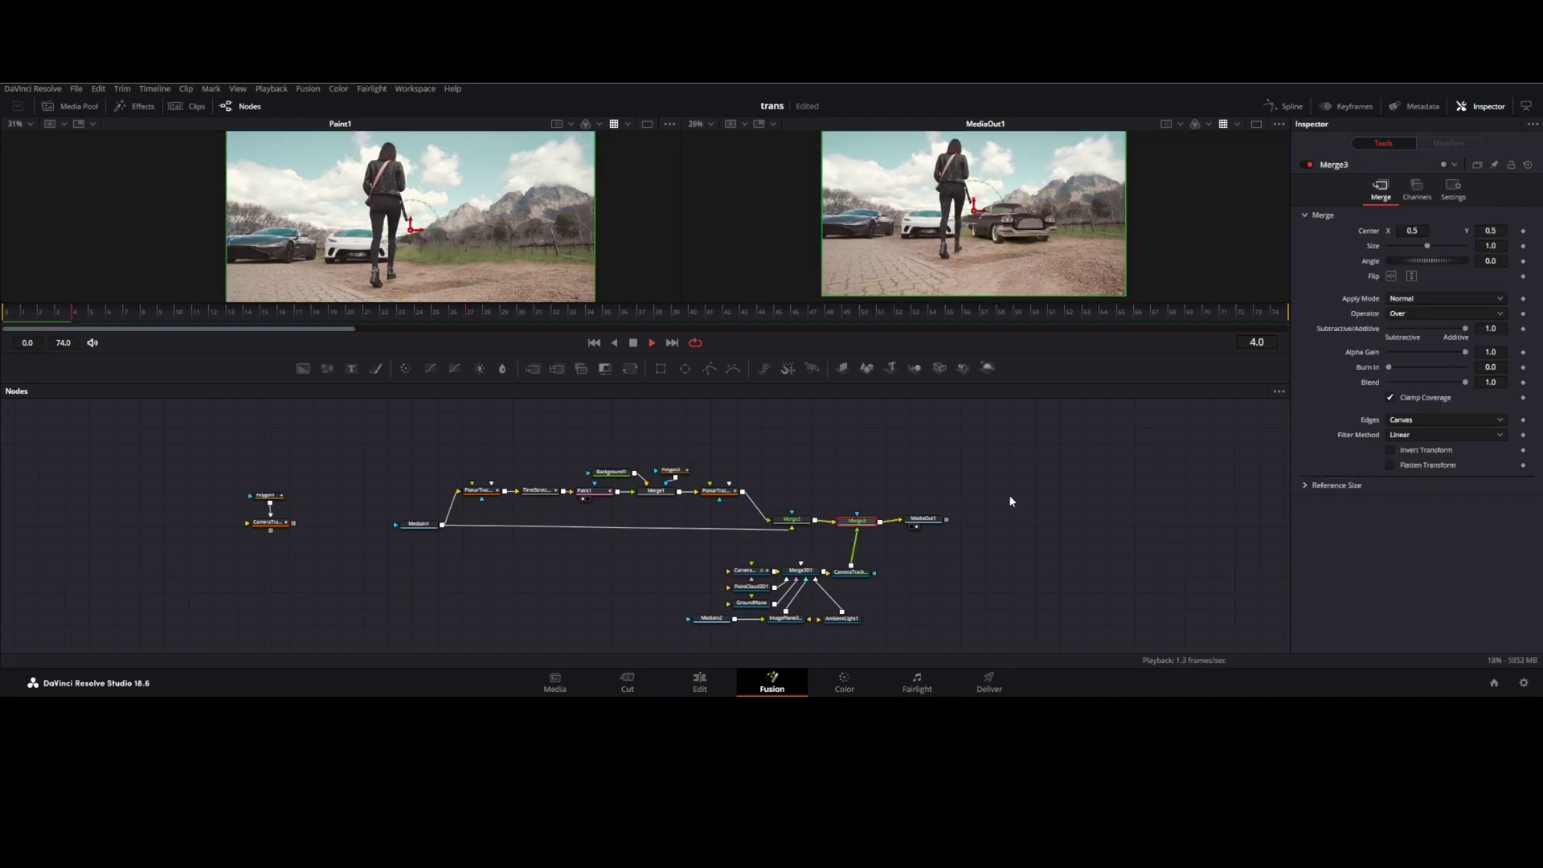
pyautogui.click(942, 528)
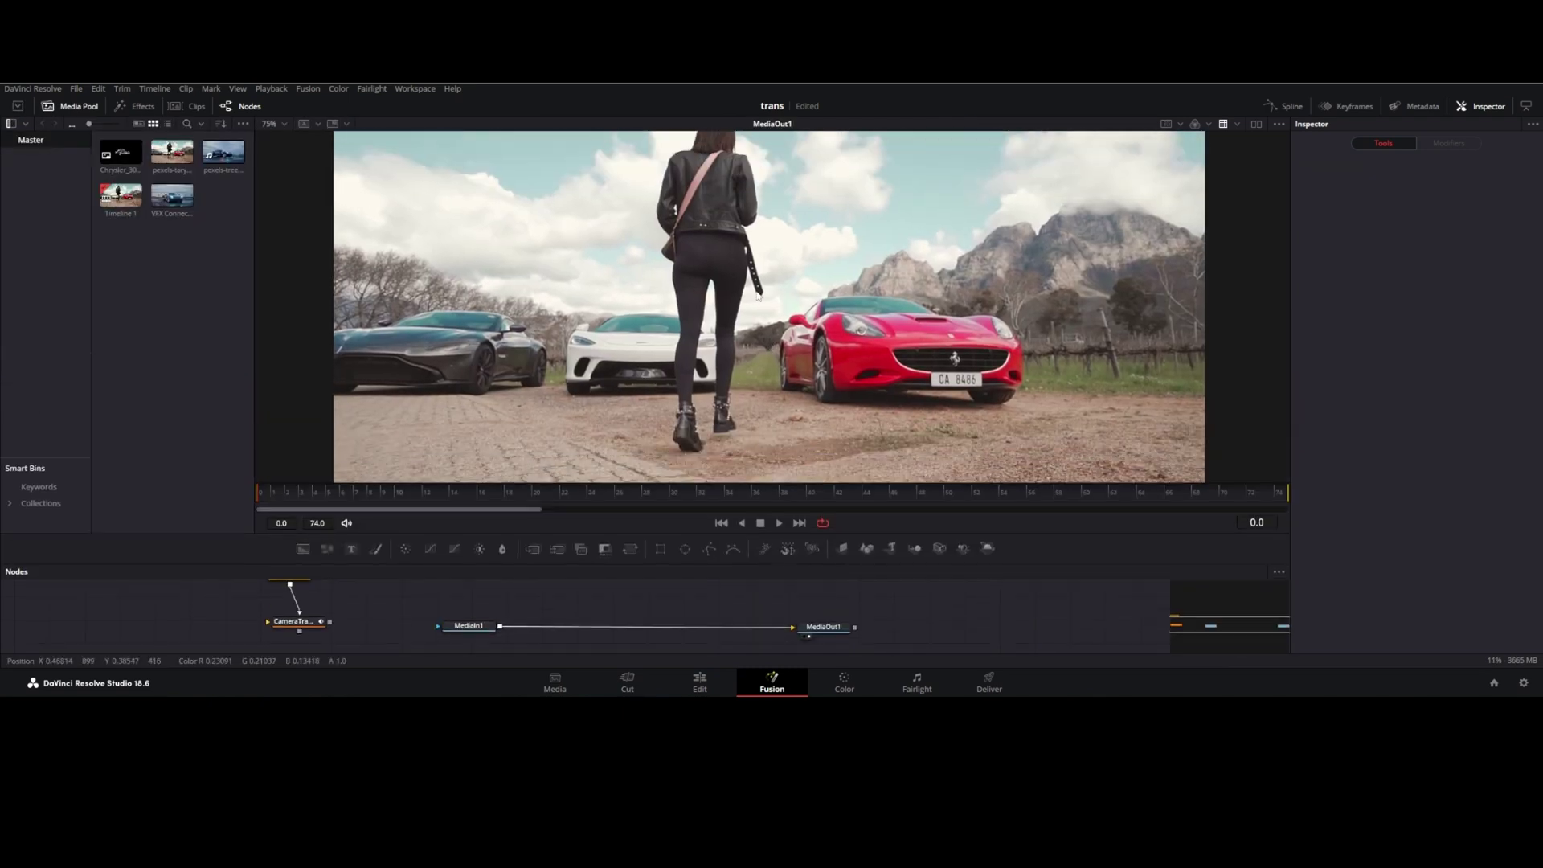
# Add a Magic Mask before the output through tool search and show its Matte settings
pyautogui.hotkey('shift', 'space')
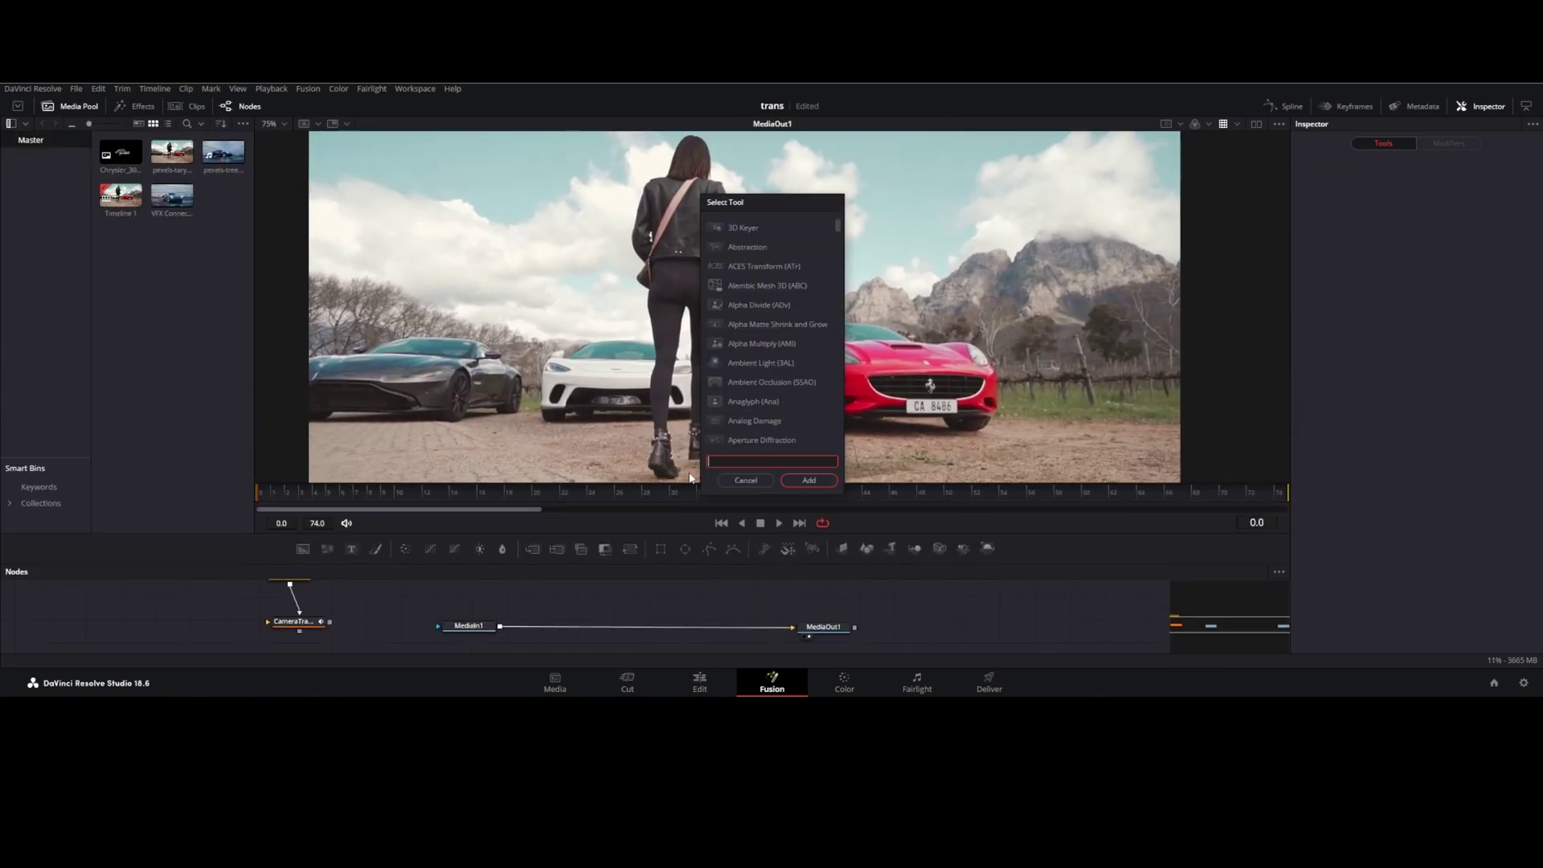
pyautogui.write('magic')
pyautogui.press('Return')
pyautogui.scroll(2, 663, 349)
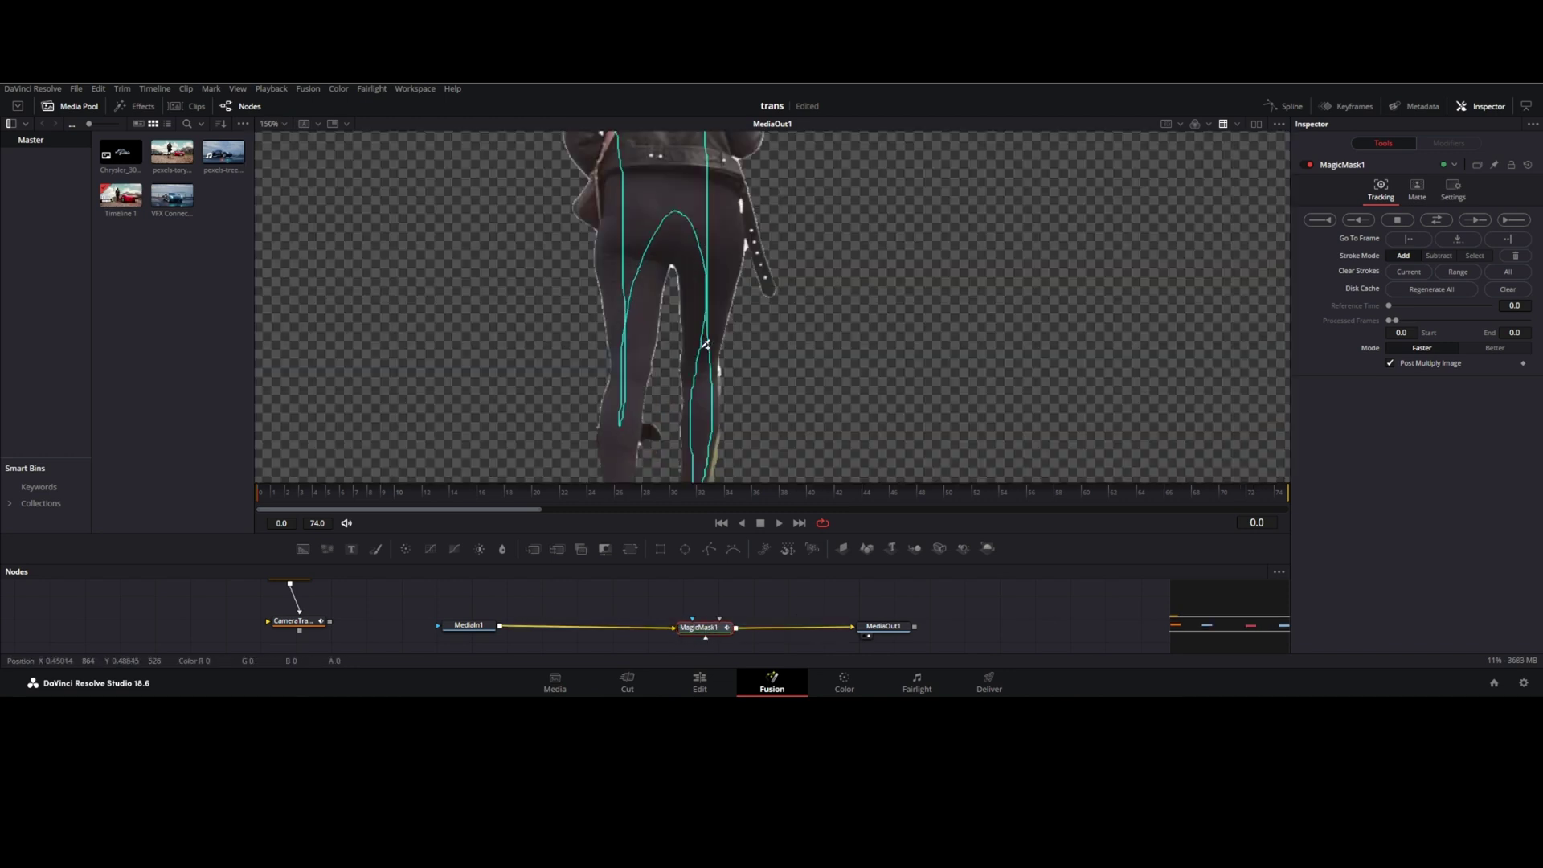
pyautogui.click(1417, 193)
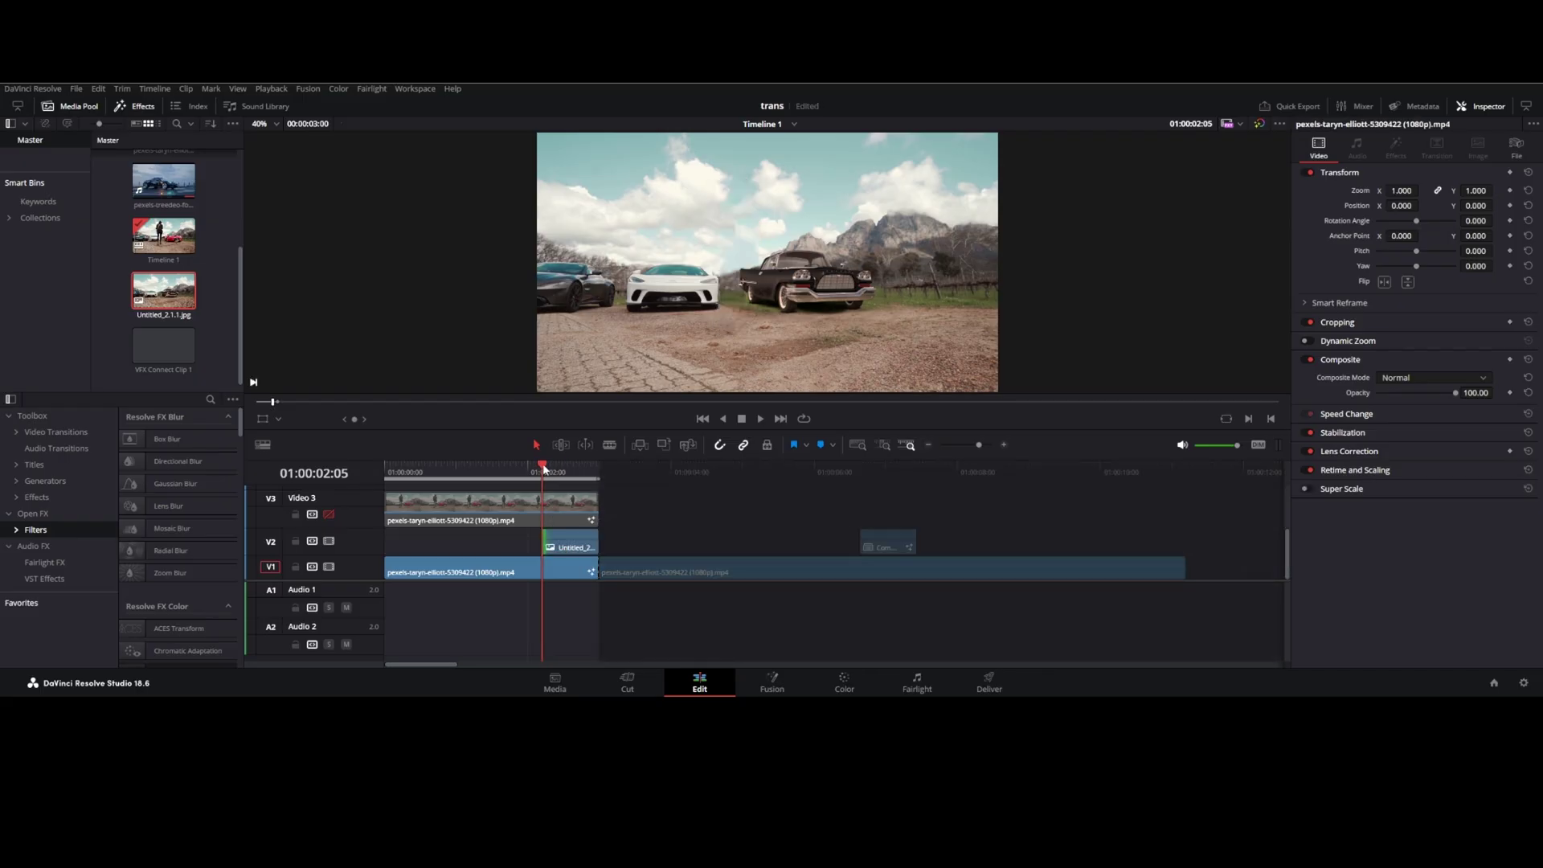
# Move the Untitled still down to V2 and open it on the Fusion page
pyautogui.moveTo(541, 470)
pyautogui.mouseDown()
pyautogui.moveTo(511, 476)
pyautogui.moveTo(567, 476)
pyautogui.mouseUp()
pyautogui.click(581, 550)
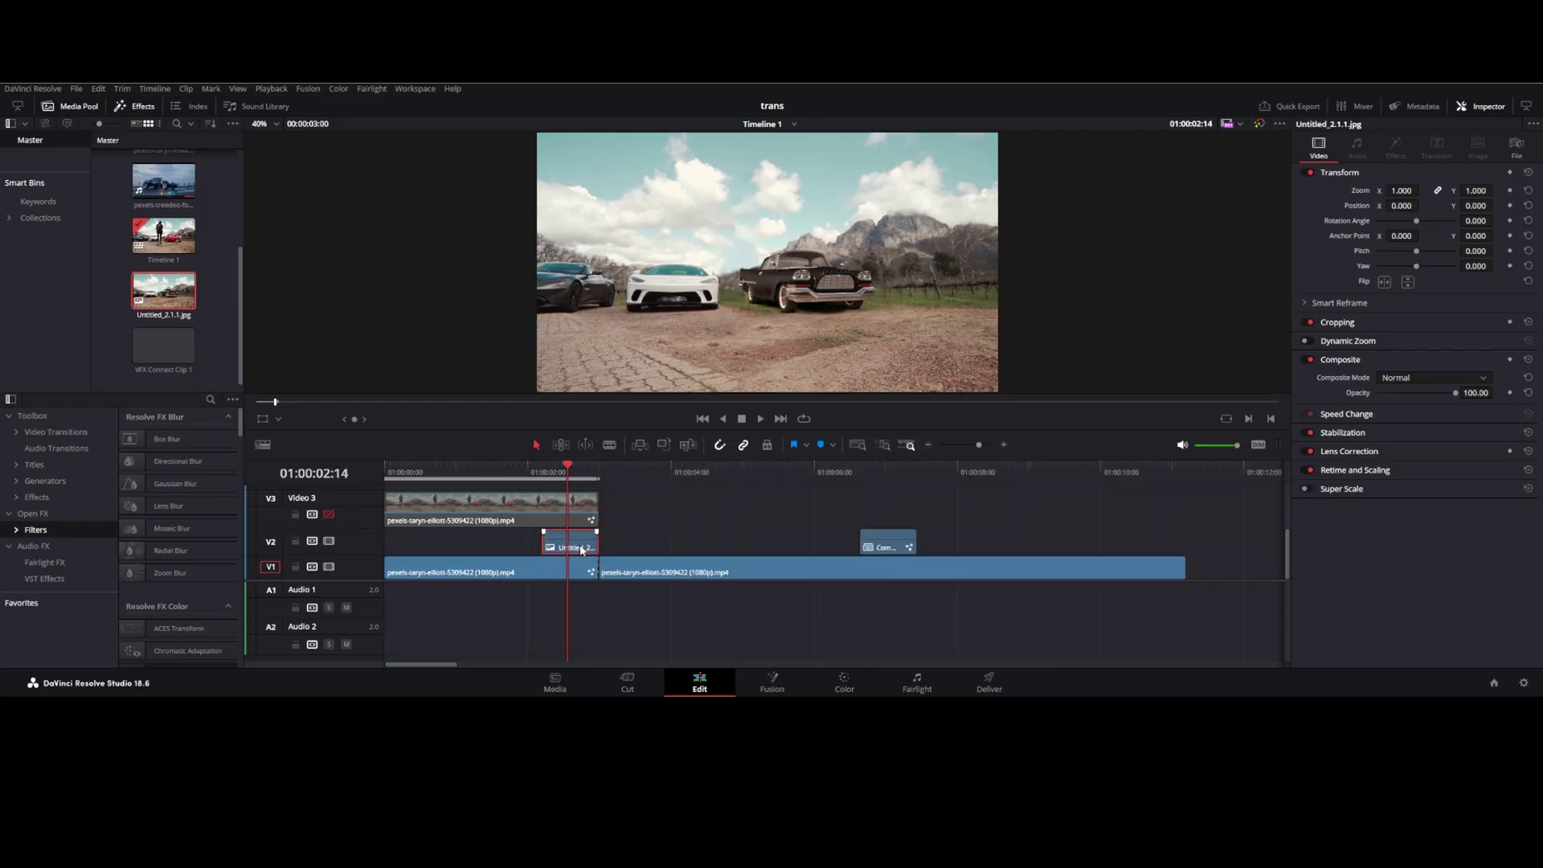
pyautogui.click(773, 679)
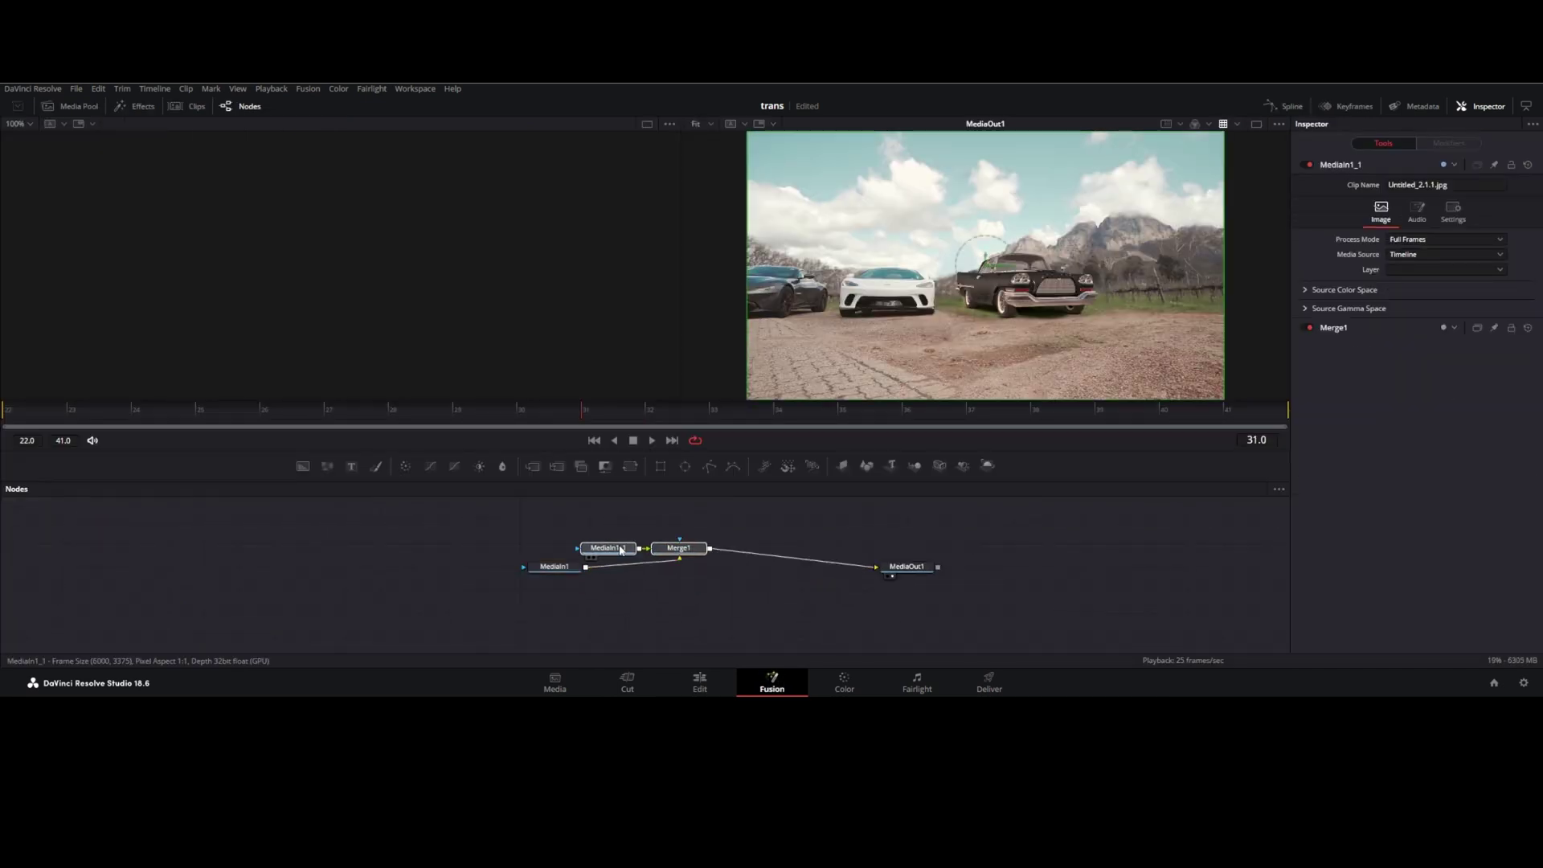
# Place the still's media node above Merge1 and move MediaOut1 far right
pyautogui.click(678, 549)
pyautogui.moveTo(606, 549)
pyautogui.mouseDown()
pyautogui.moveTo(674, 503)
pyautogui.moveTo(663, 565)
pyautogui.mouseUp()
pyautogui.moveTo(906, 565); pyautogui.dragTo(1180, 570)
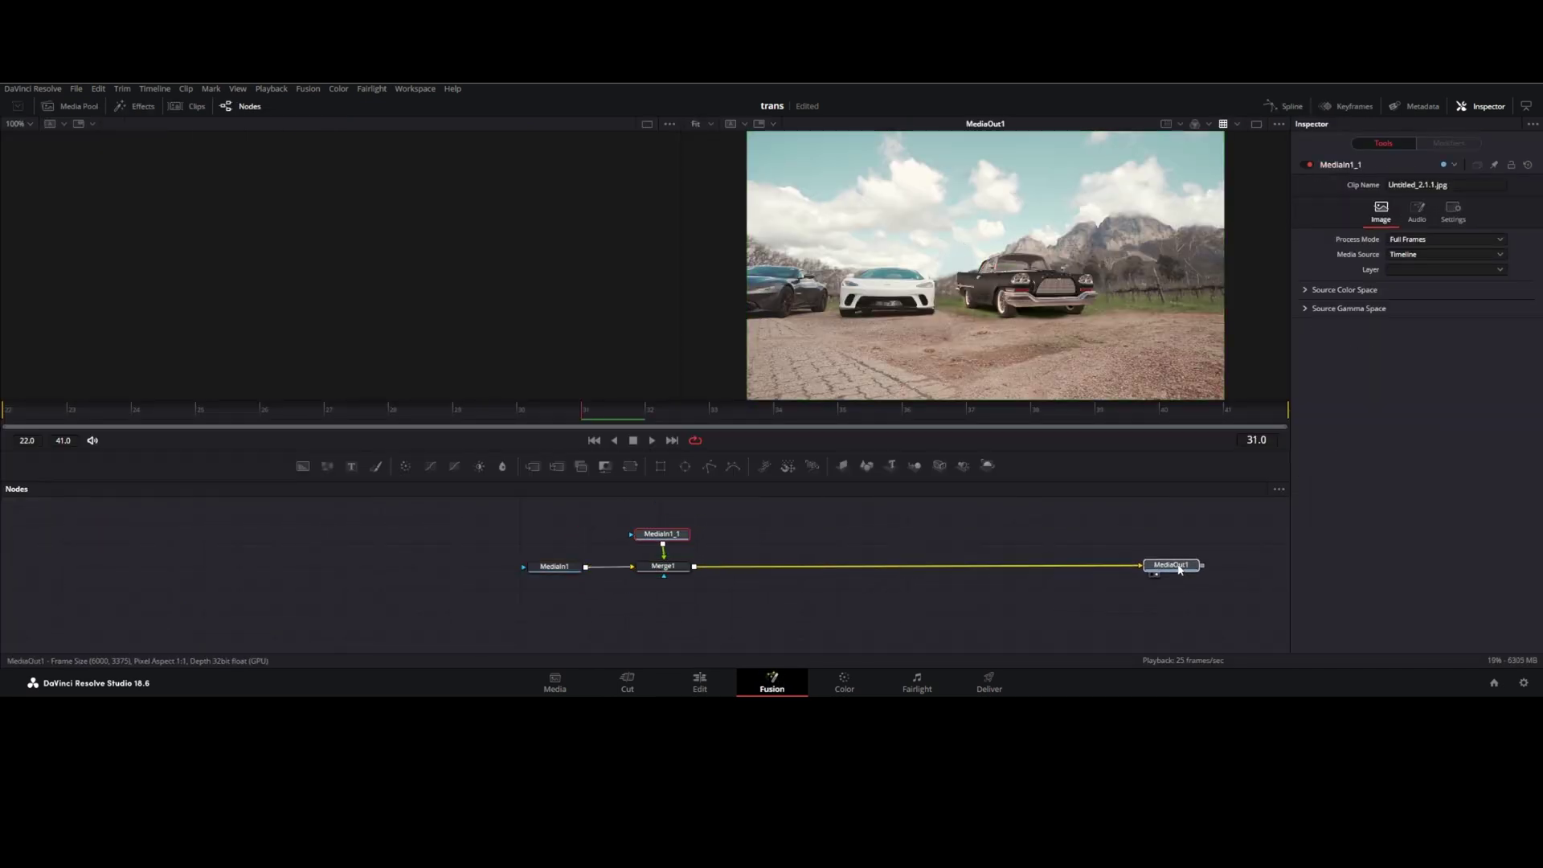
pyautogui.click(676, 540)
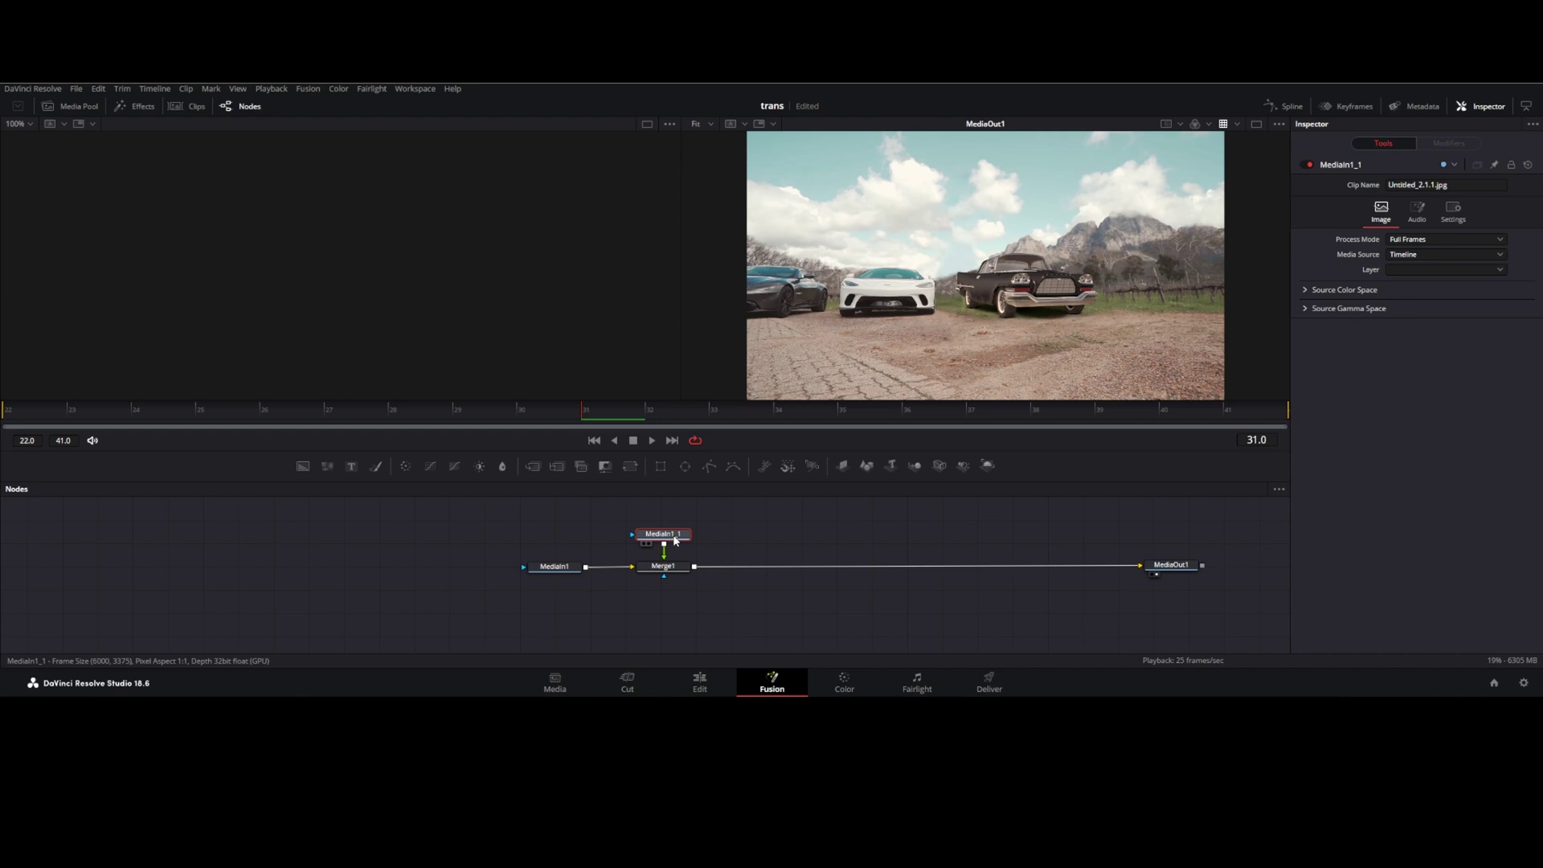
# Draw a polygon mask tracing the vintage car's rear tire and bumper edges
pyautogui.click(1154, 565)
pyautogui.click(685, 465)
pyautogui.click(531, 369)
pyautogui.click(537, 418)
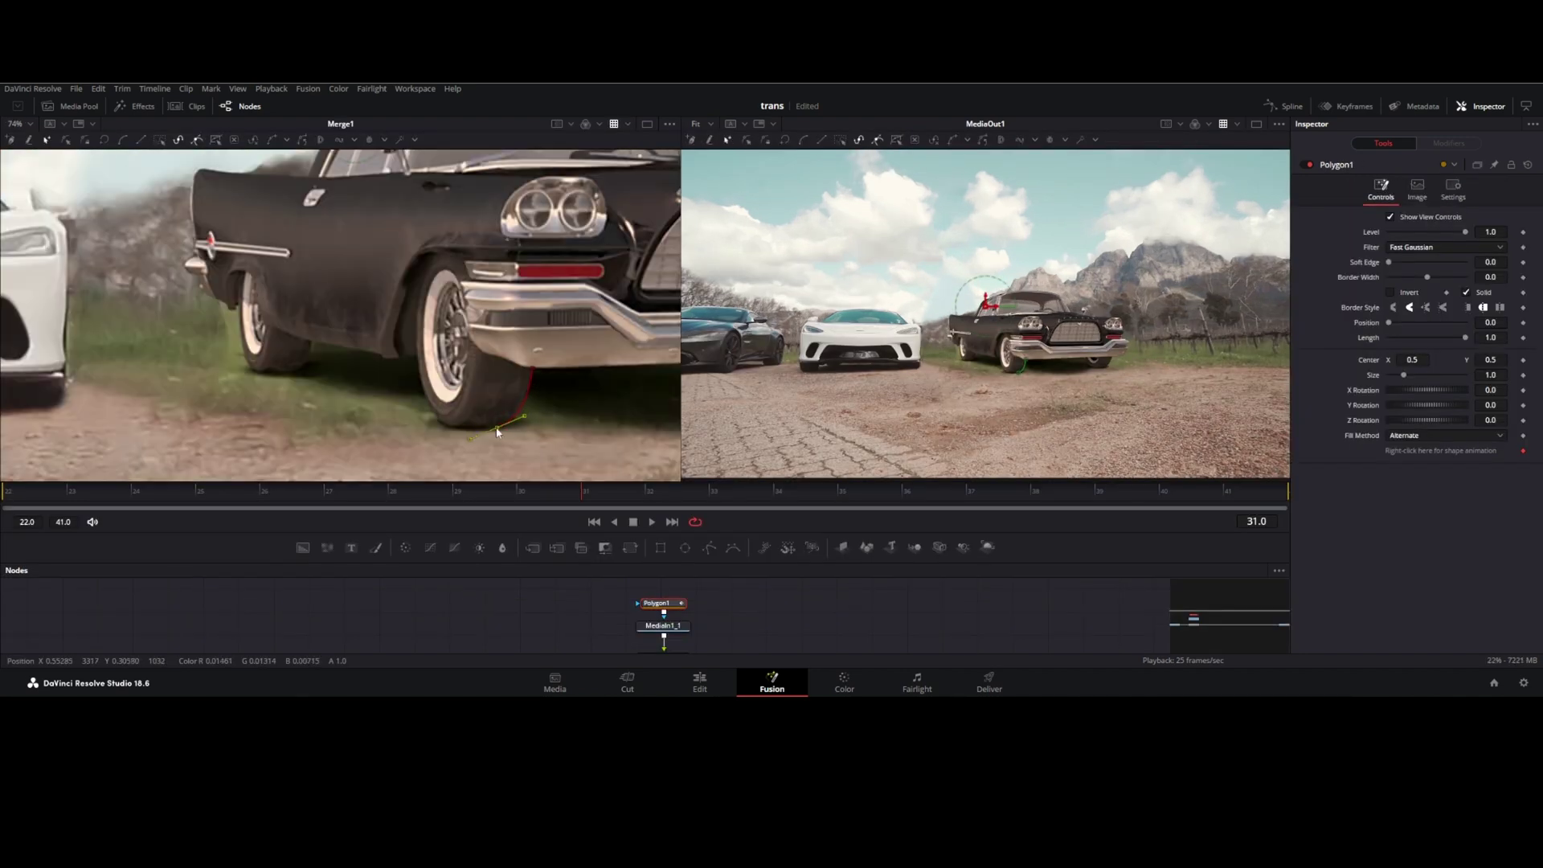
pyautogui.scroll(3, 550, 419)
pyautogui.click(401, 344)
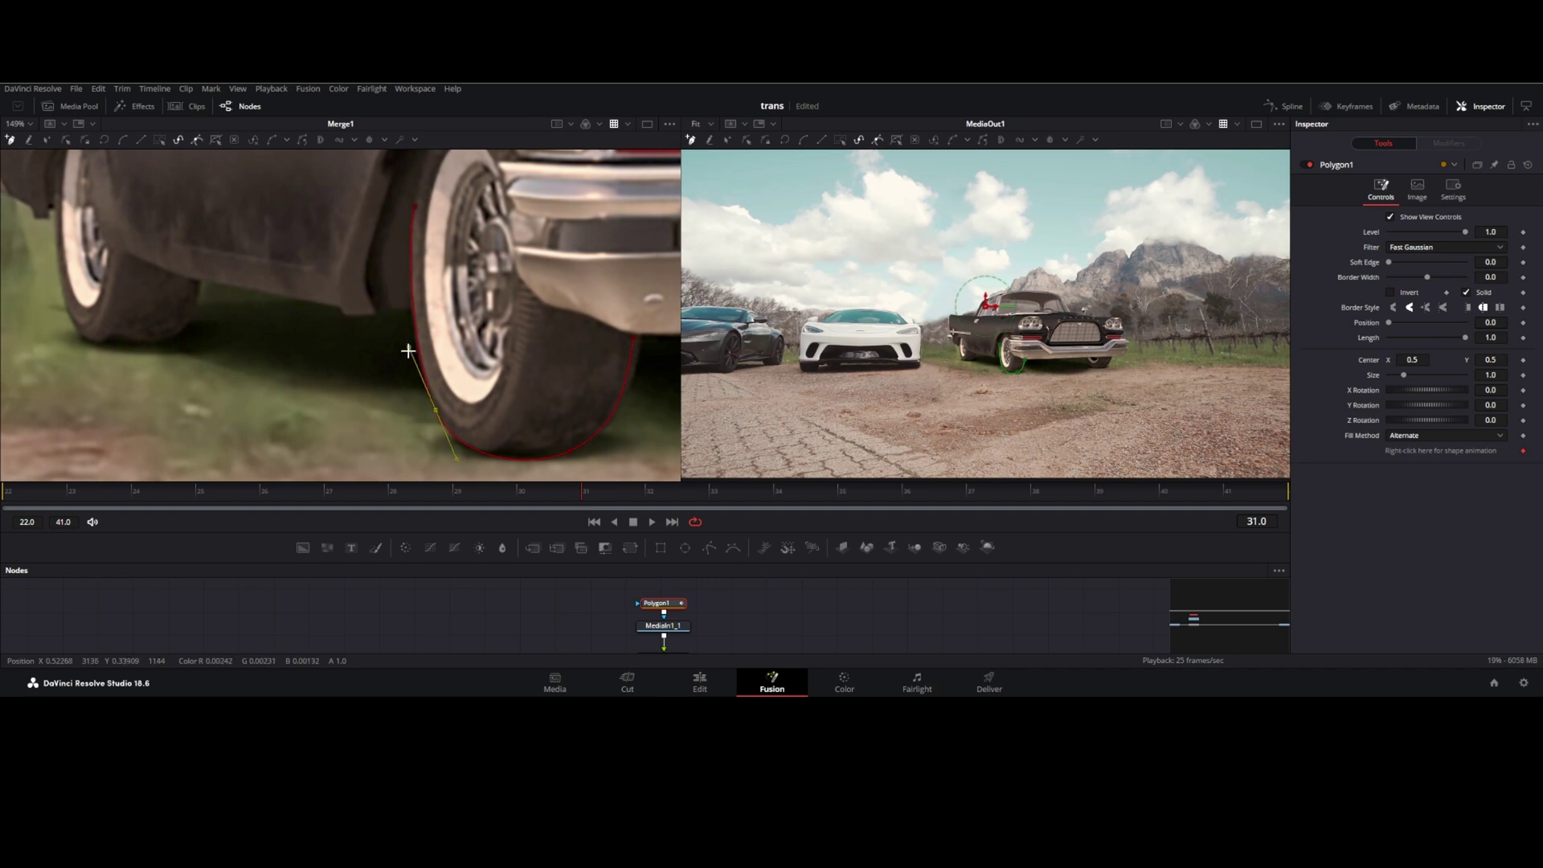
pyautogui.click(418, 302)
pyautogui.scroll(2, 509, 245)
pyautogui.click(522, 253)
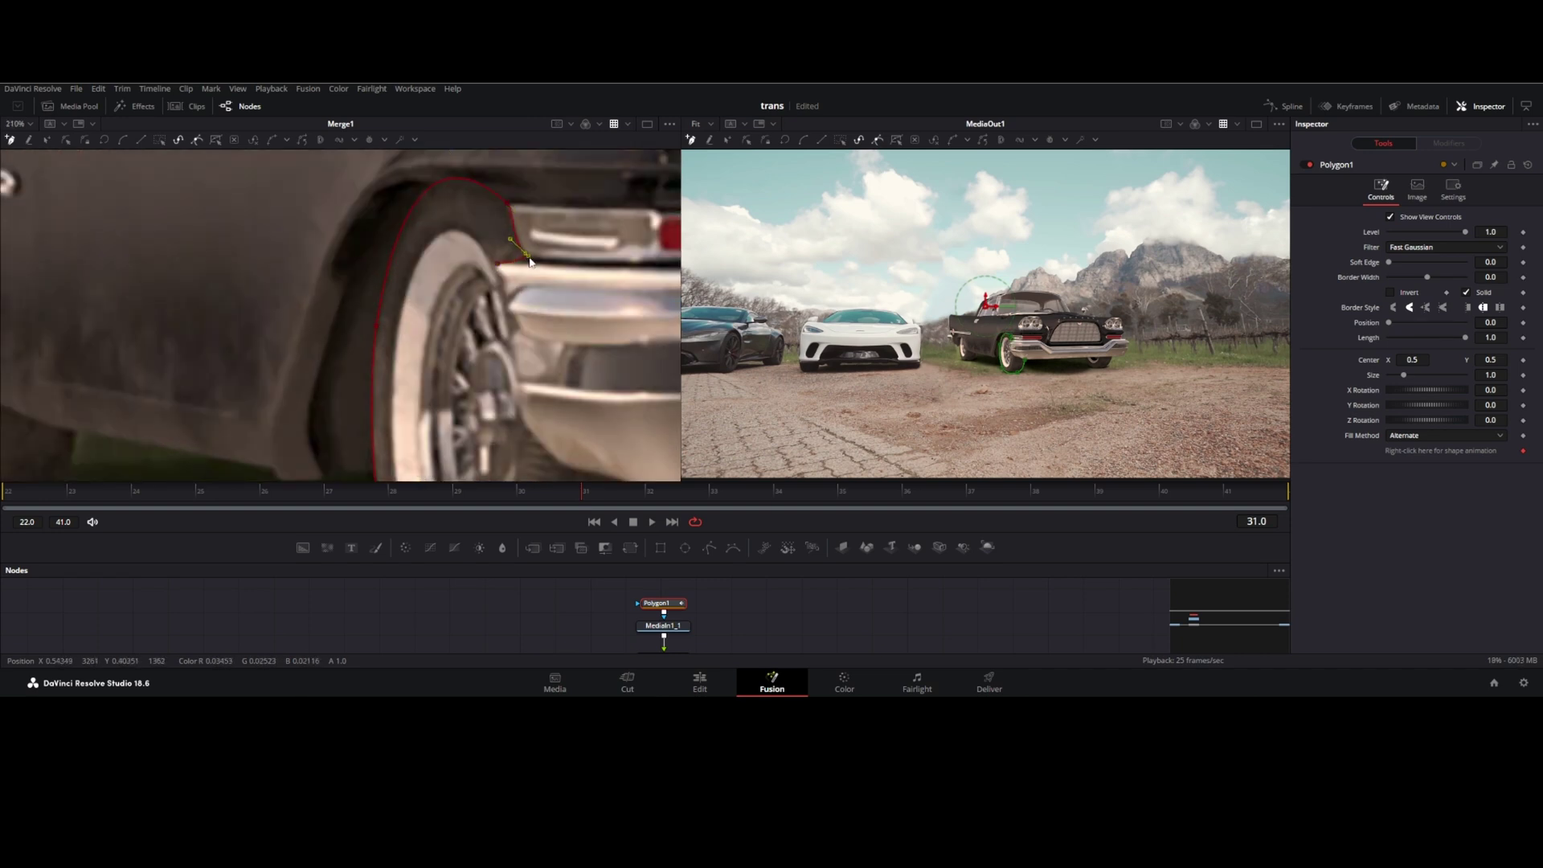
pyautogui.click(528, 362)
pyautogui.click(485, 316)
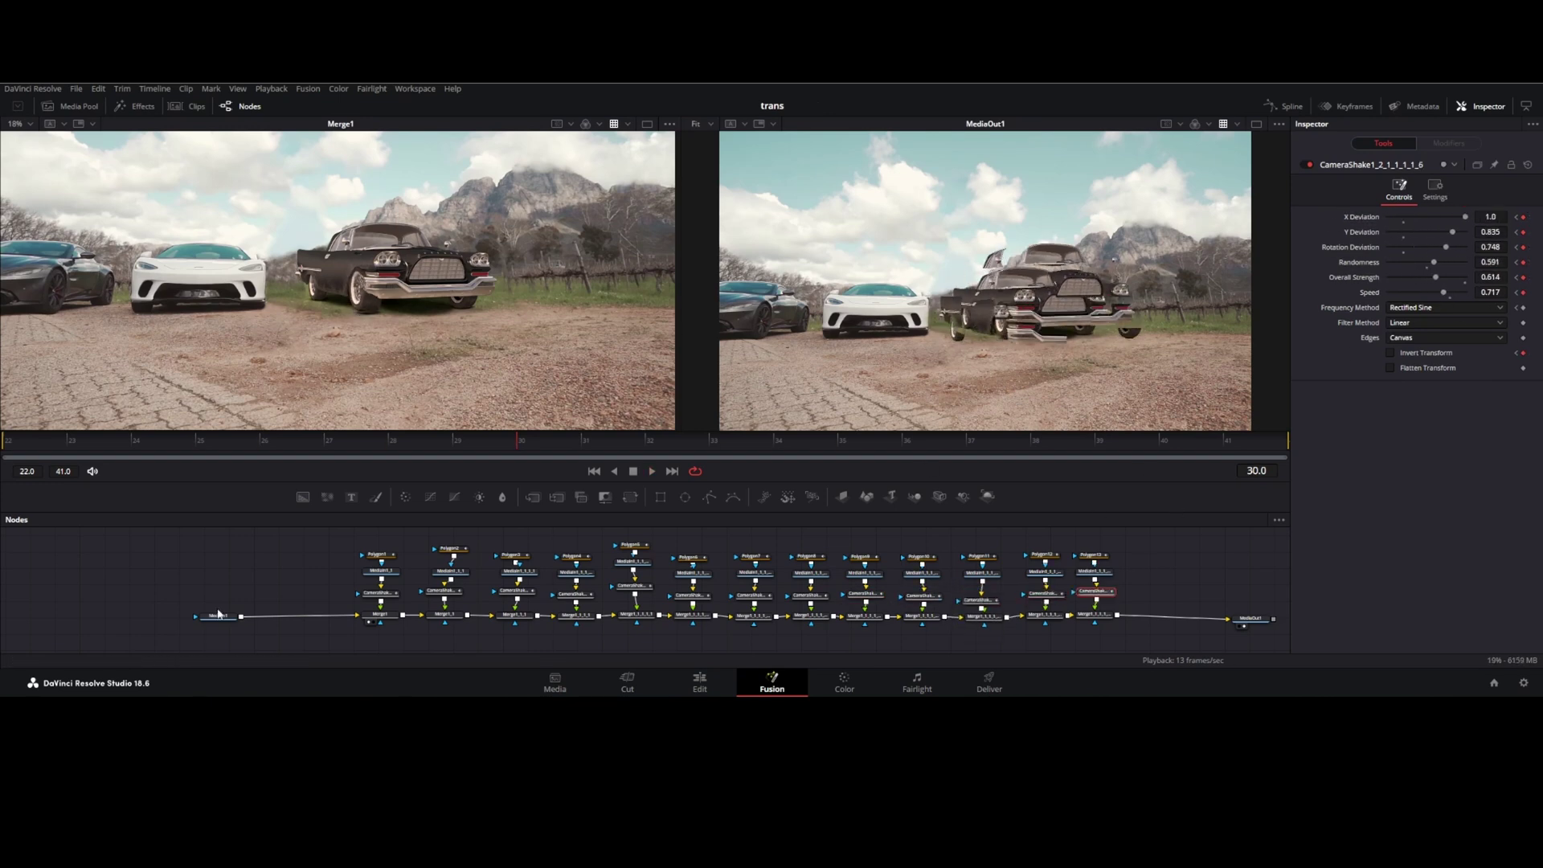
# View Merge2 and feed the plate_1.1.1.png clean plate into its background
pyautogui.click(685, 581)
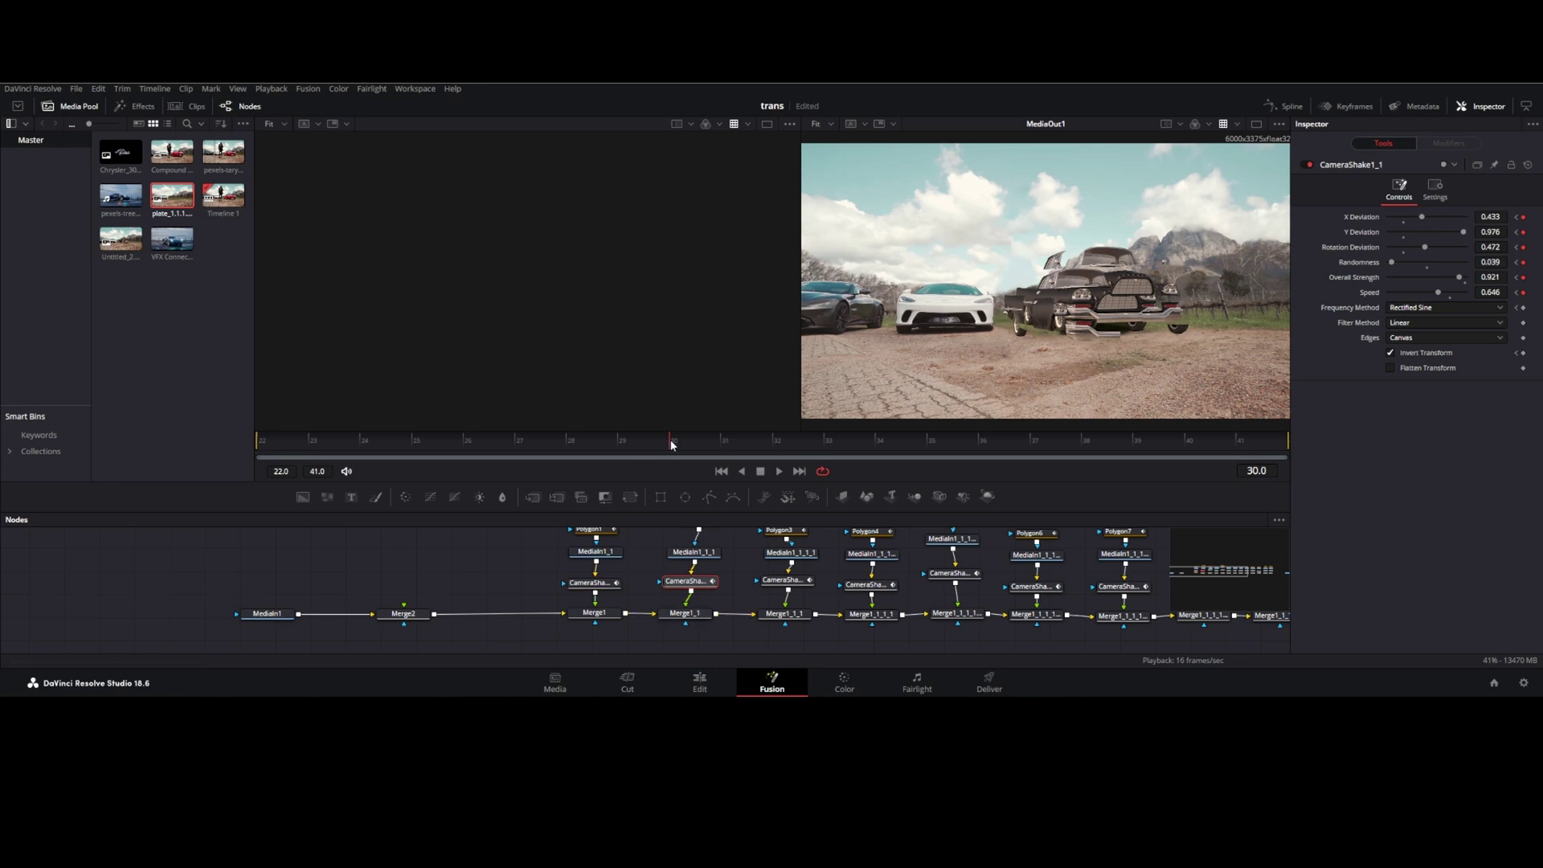
pyautogui.press('1')
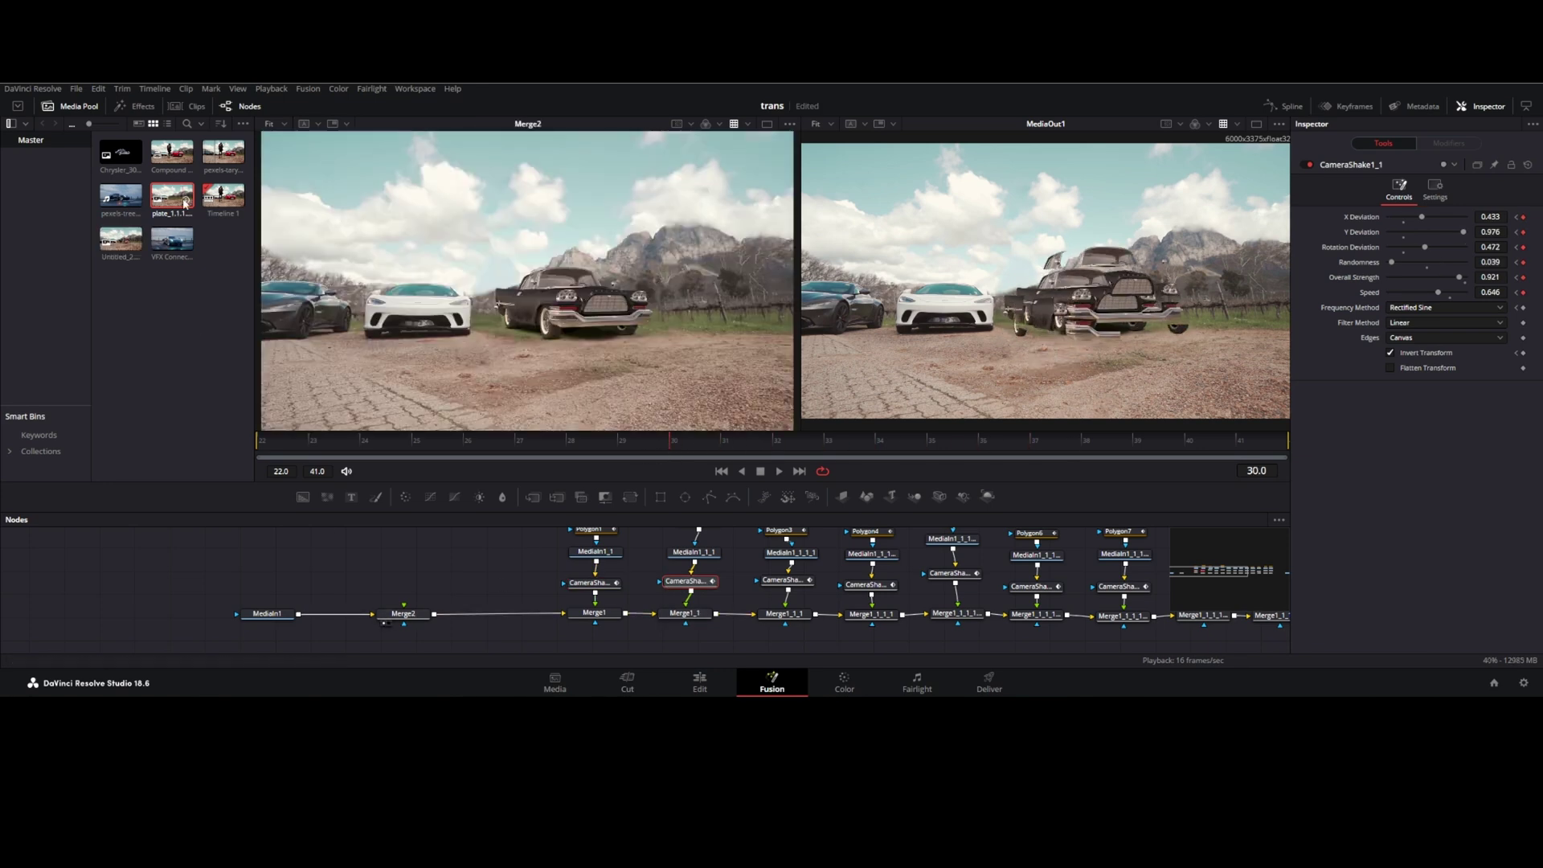
pyautogui.moveTo(185, 202); pyautogui.dragTo(422, 562)
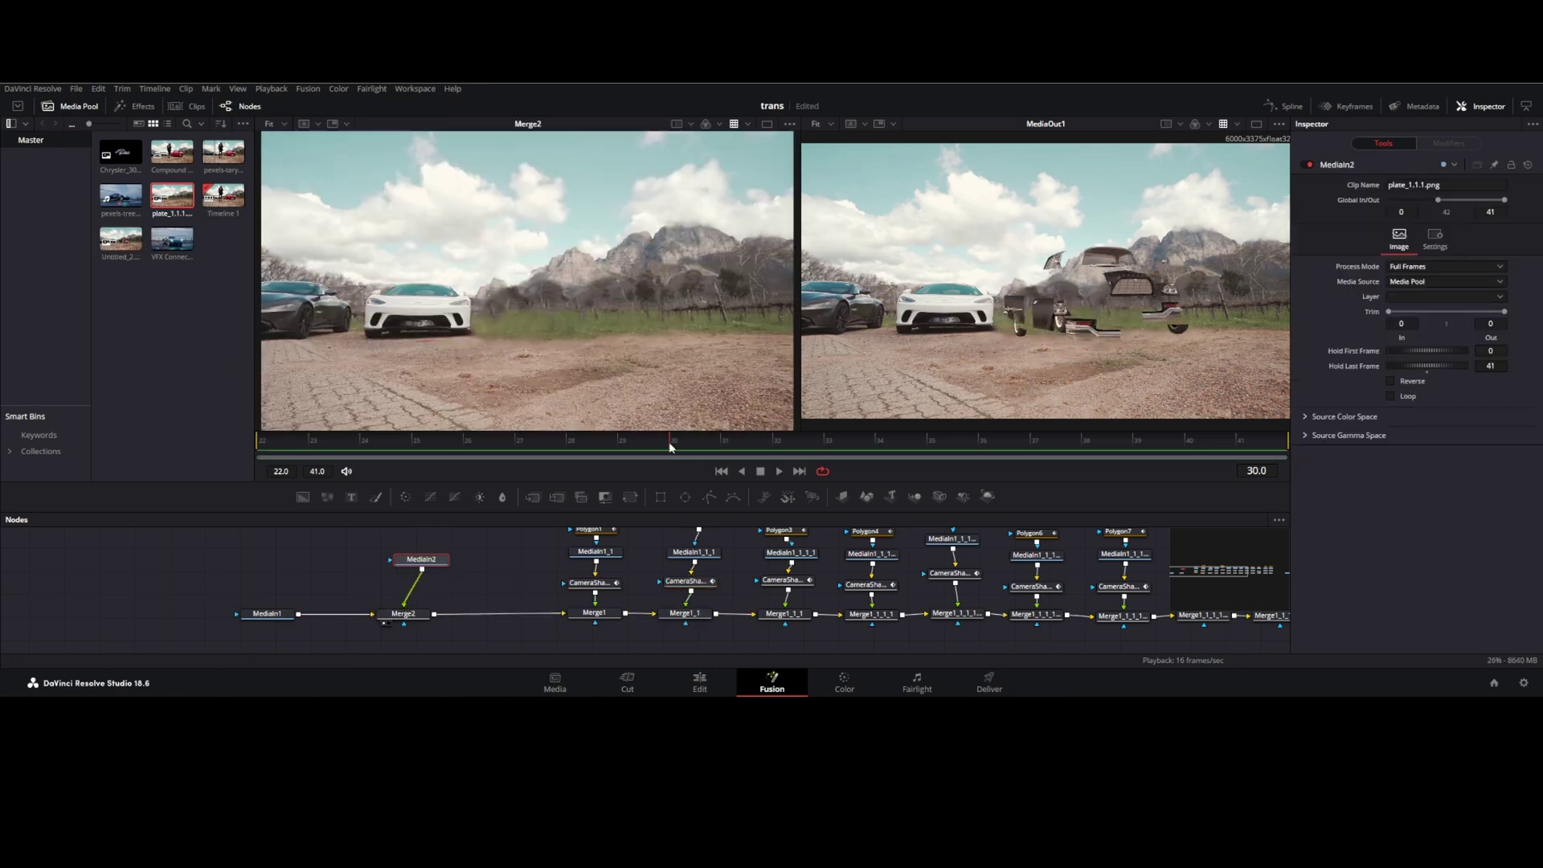
# Enable Motion Blur in a CameraShake node's settings for a shaking piece
pyautogui.moveTo(670, 448); pyautogui.dragTo(520, 446)
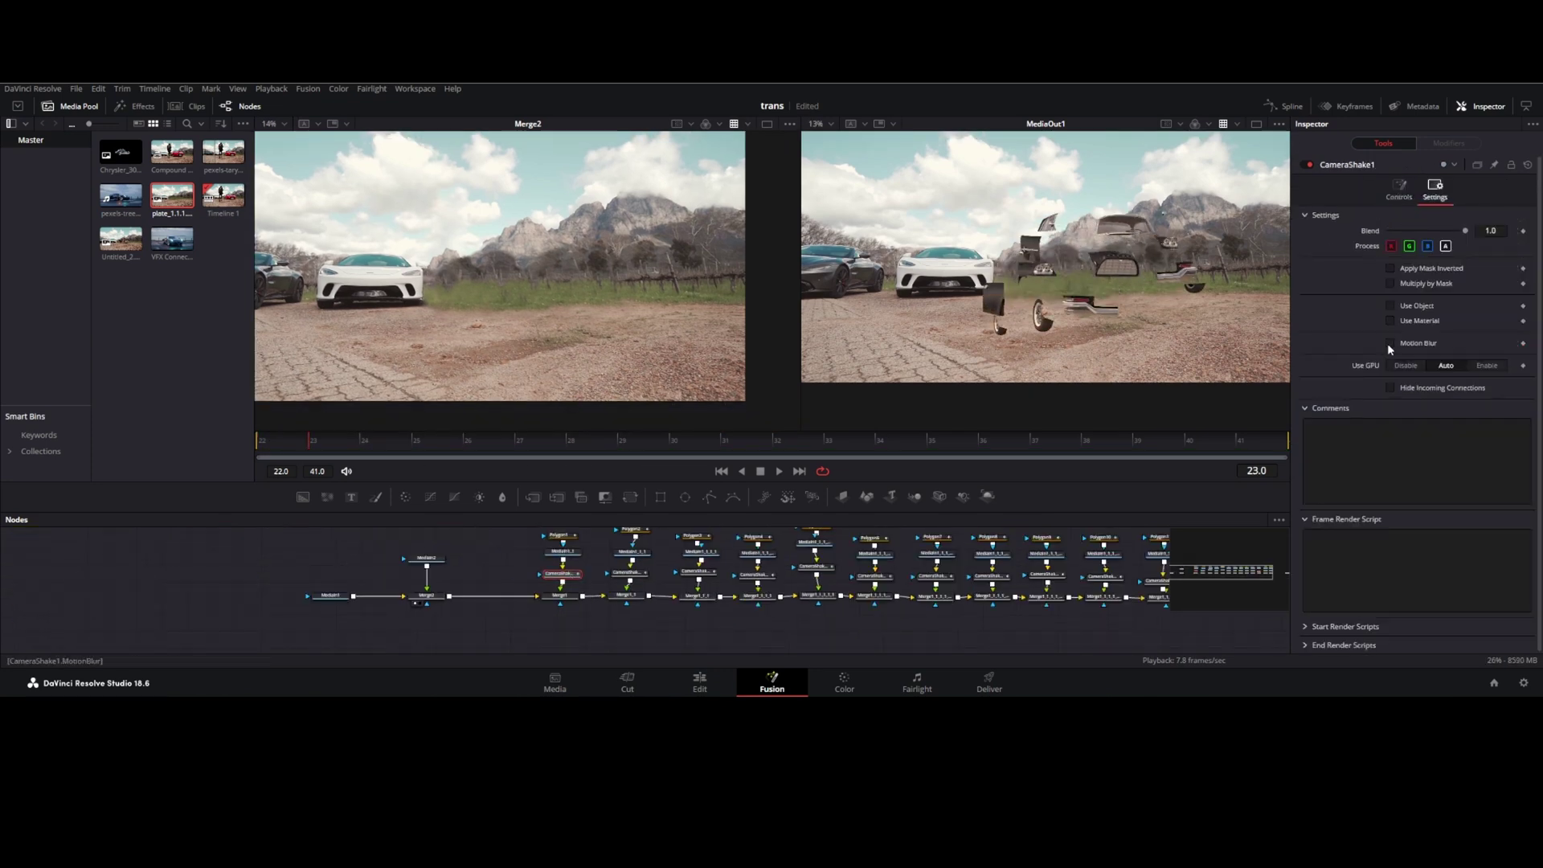
pyautogui.click(1390, 344)
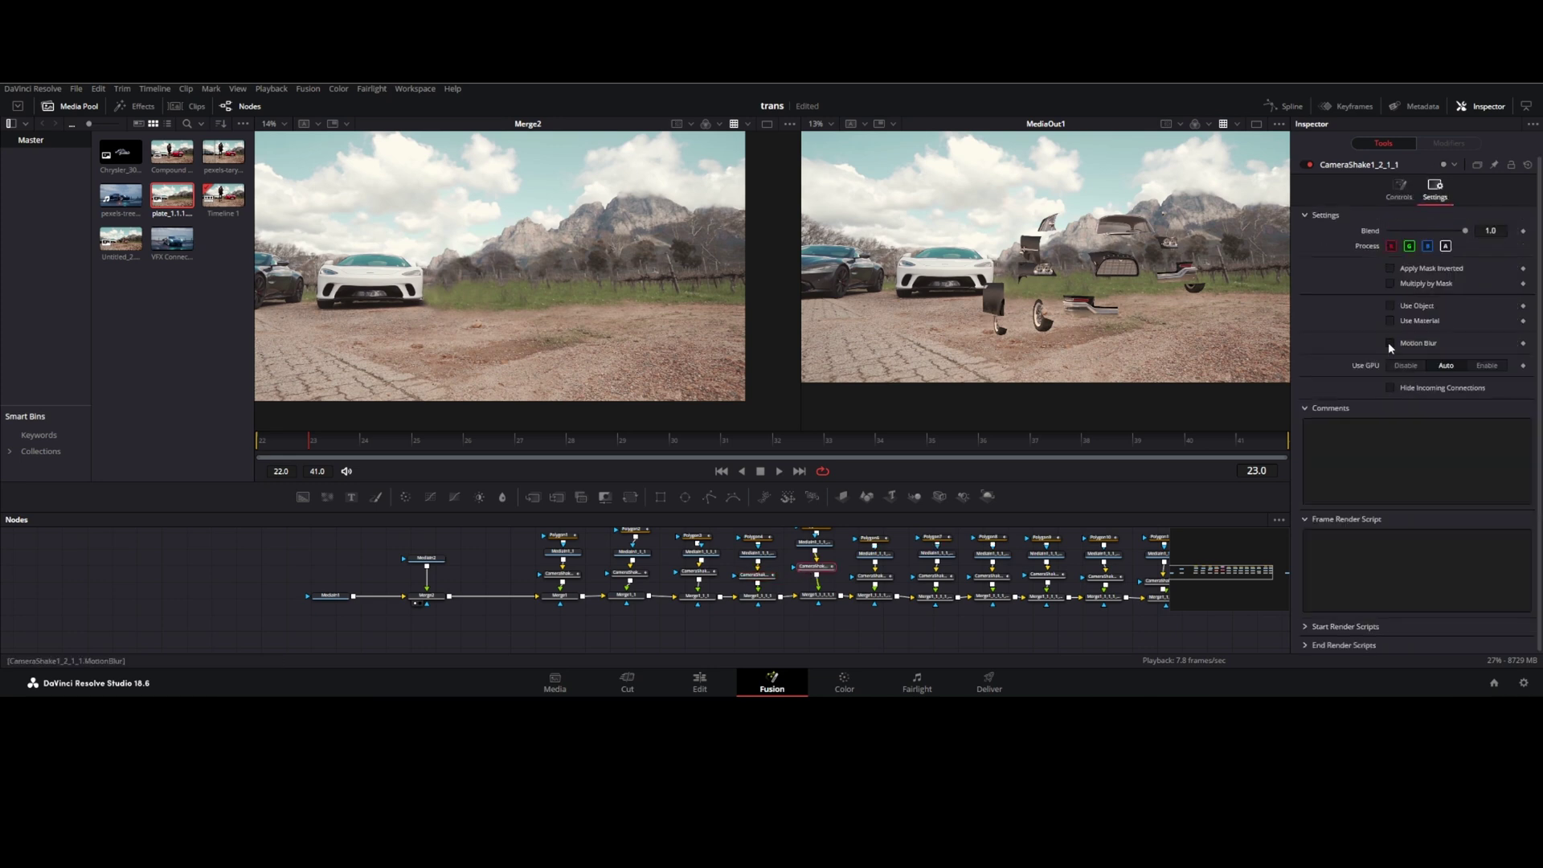
pyautogui.click(1390, 343)
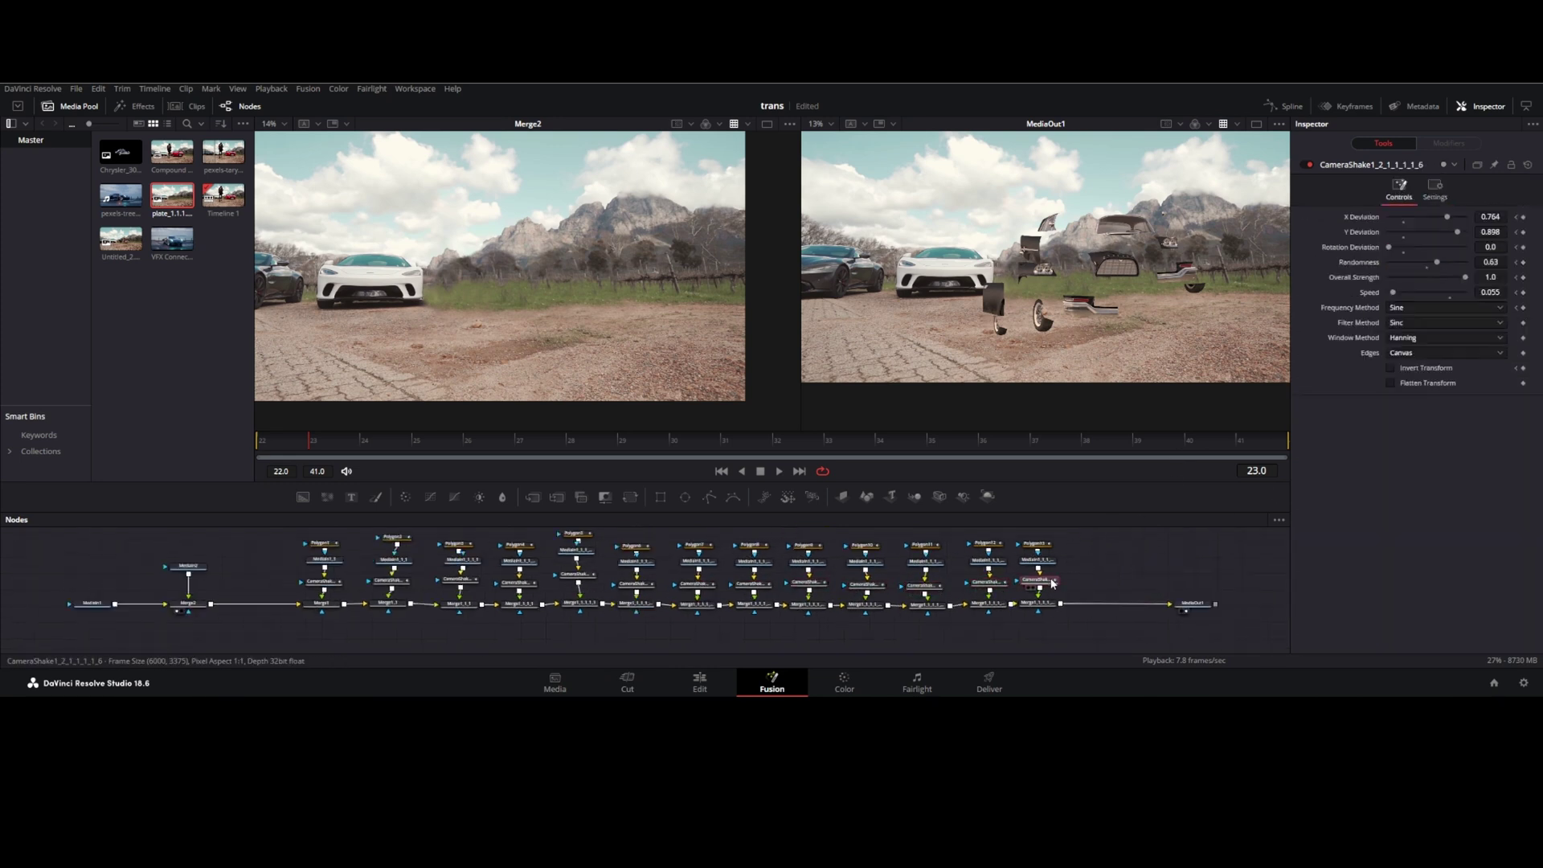
# Keyframe Merge1_1's Blend from 1.0 to 0.0 frame by frame, then scrub to review
pyautogui.click(350, 444)
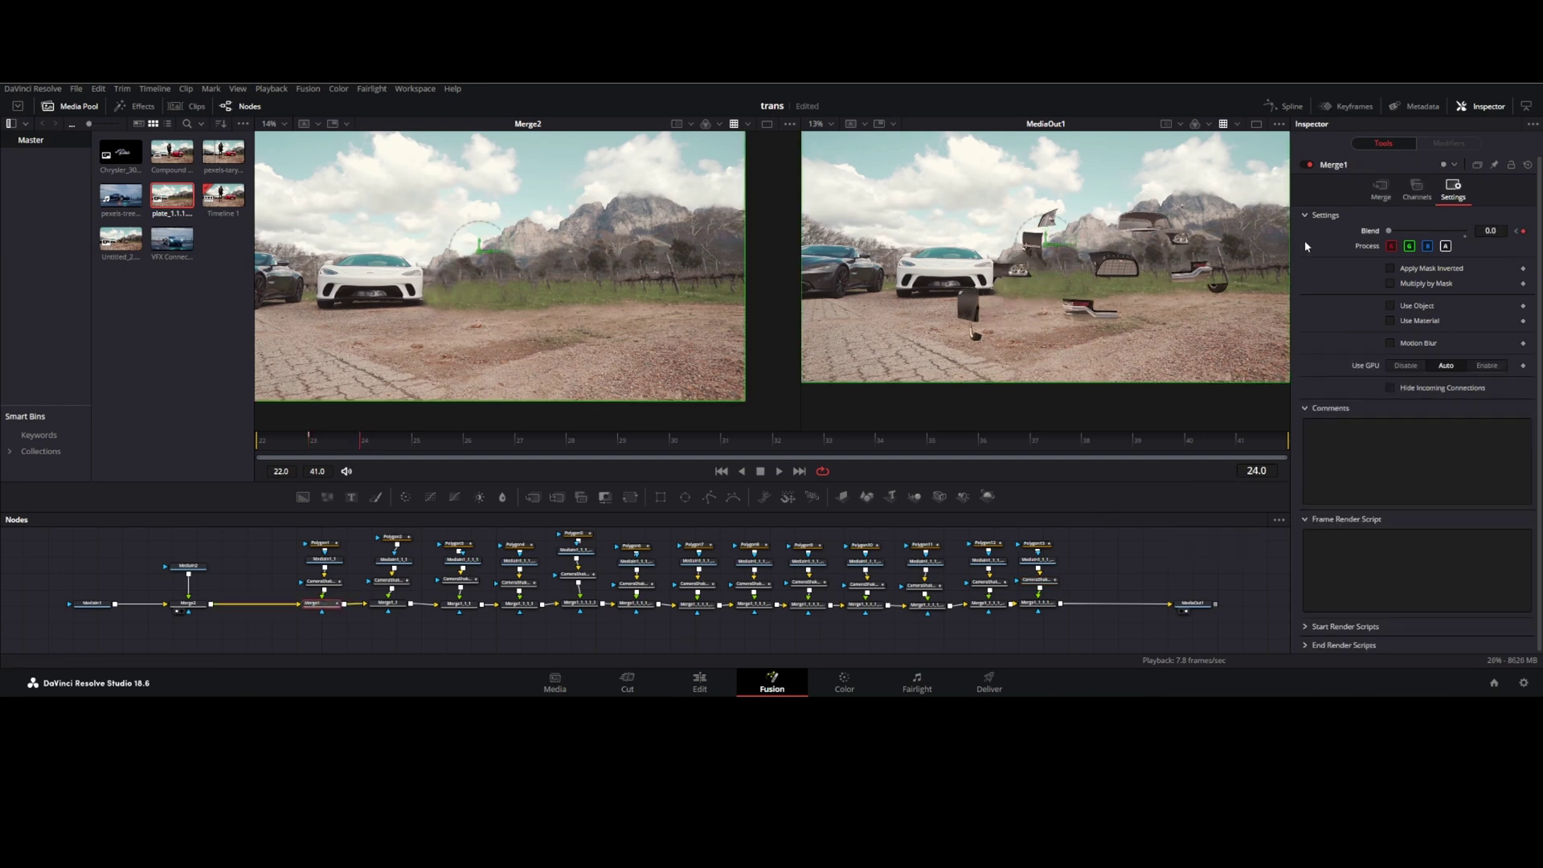
pyautogui.click(412, 443)
pyautogui.click(1088, 233)
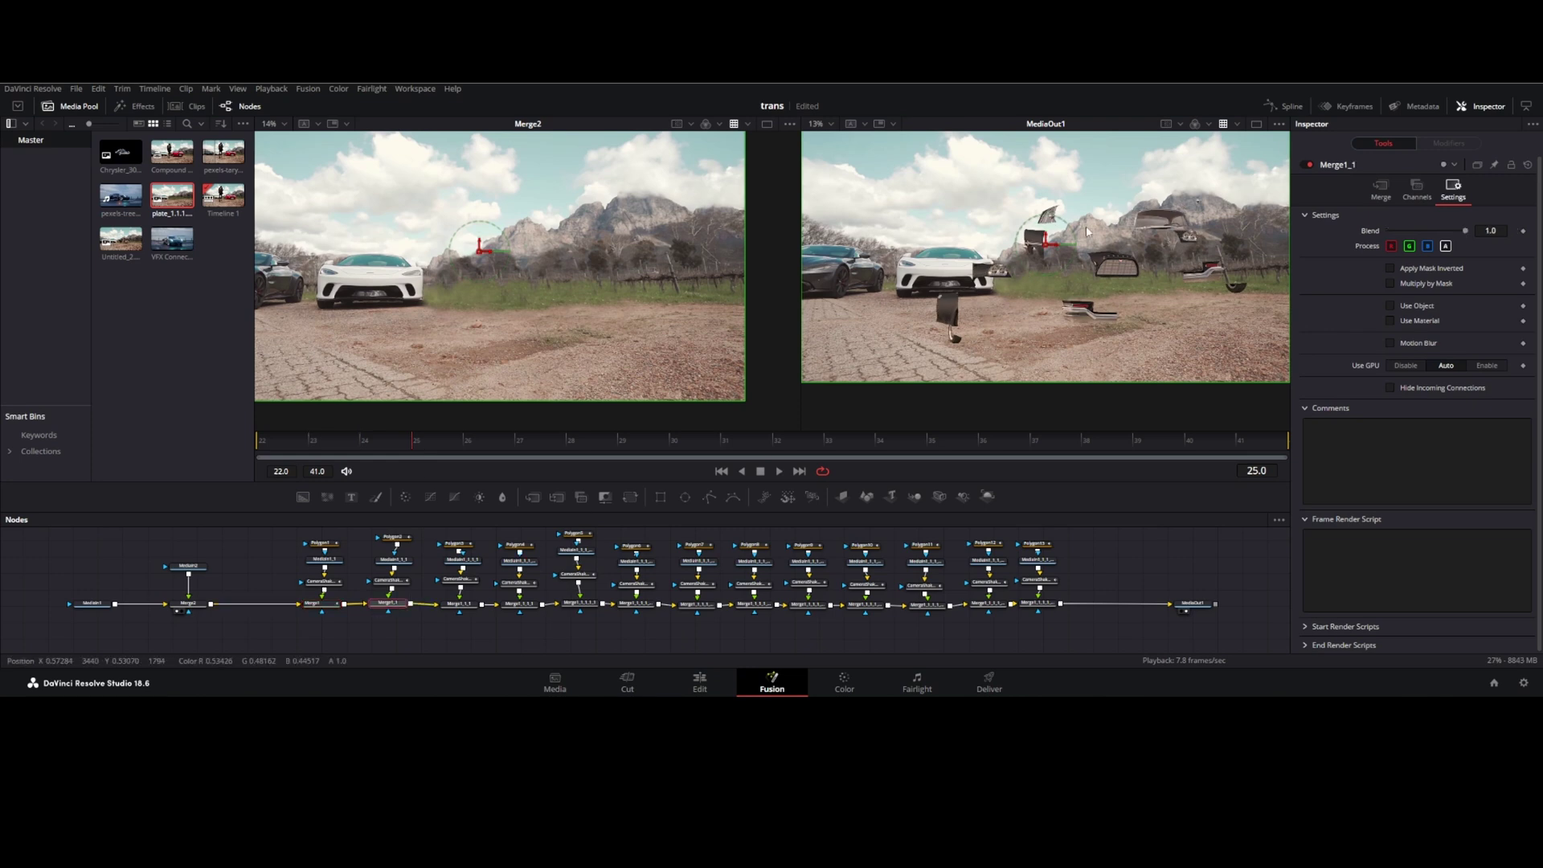
pyautogui.press('Right')
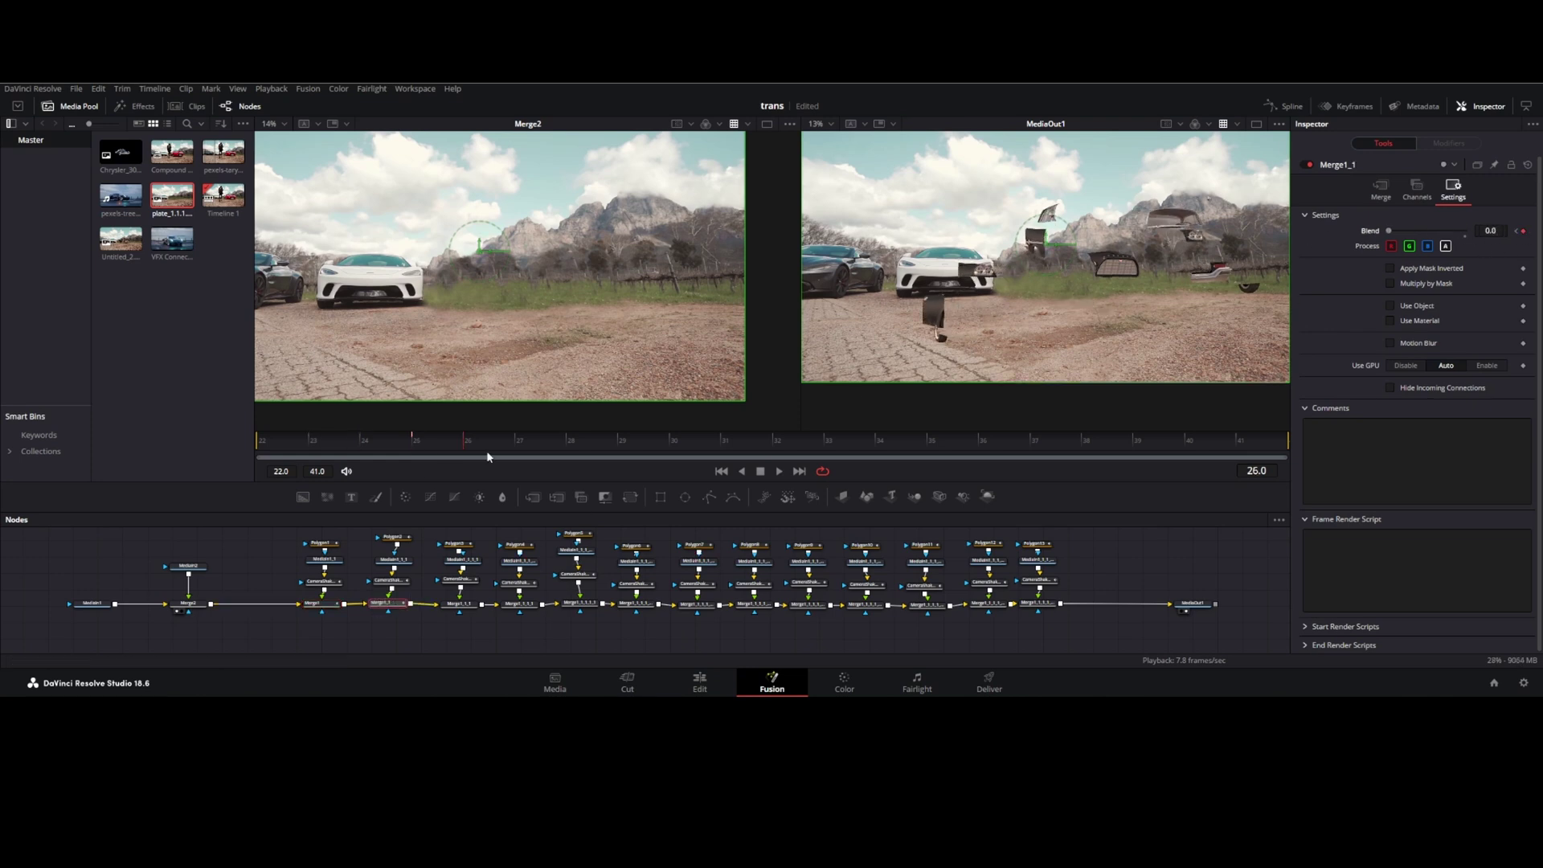
pyautogui.moveTo(487, 455); pyautogui.dragTo(232, 440)
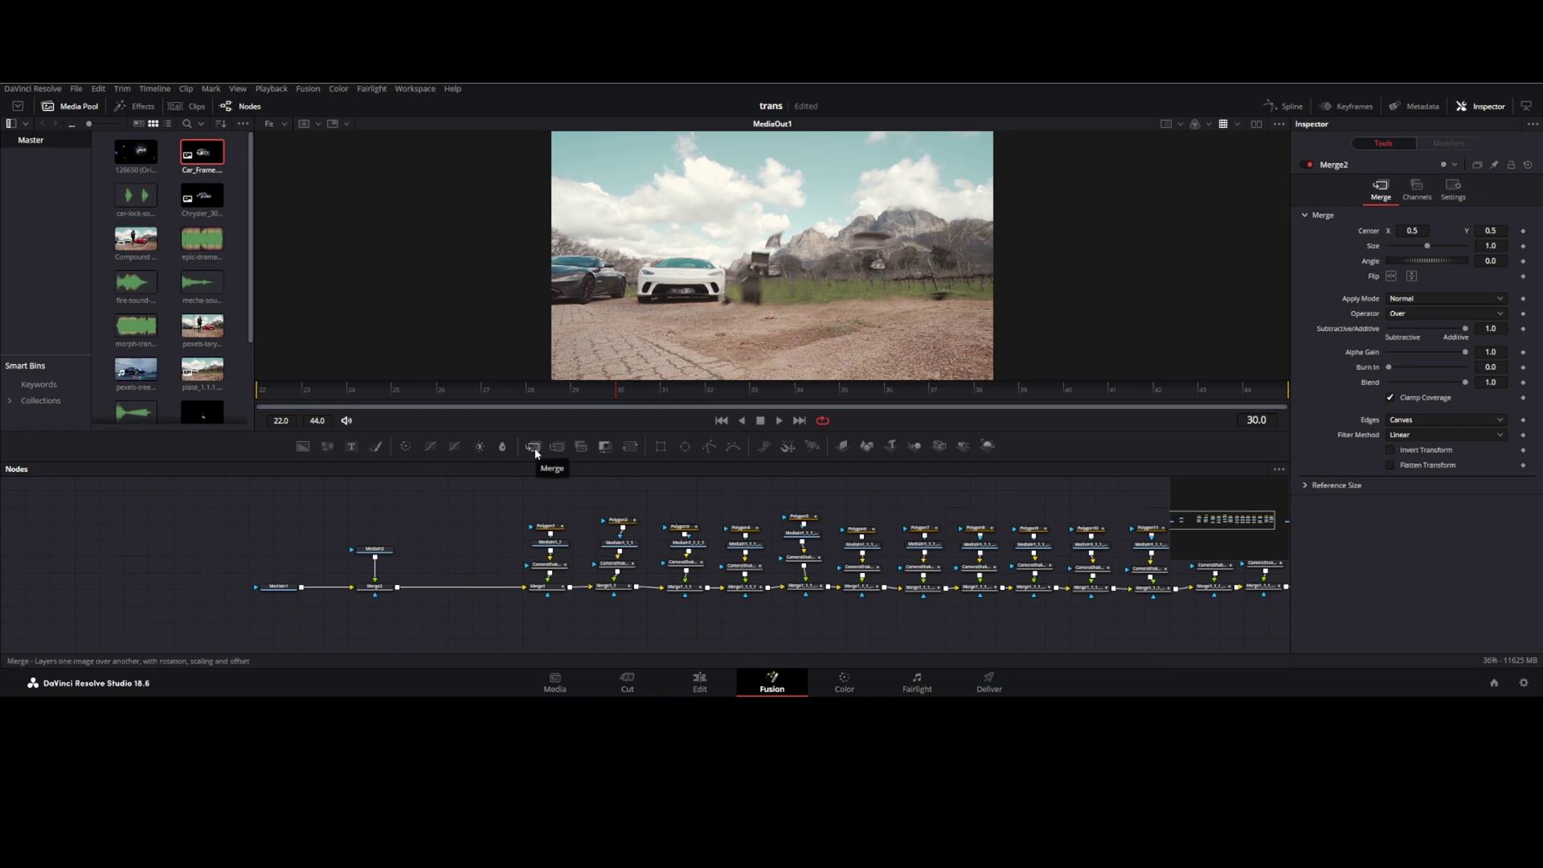
# Add Merge3 with the Car_Frame image and a Transform that moves and enlarges it
pyautogui.click(536, 452)
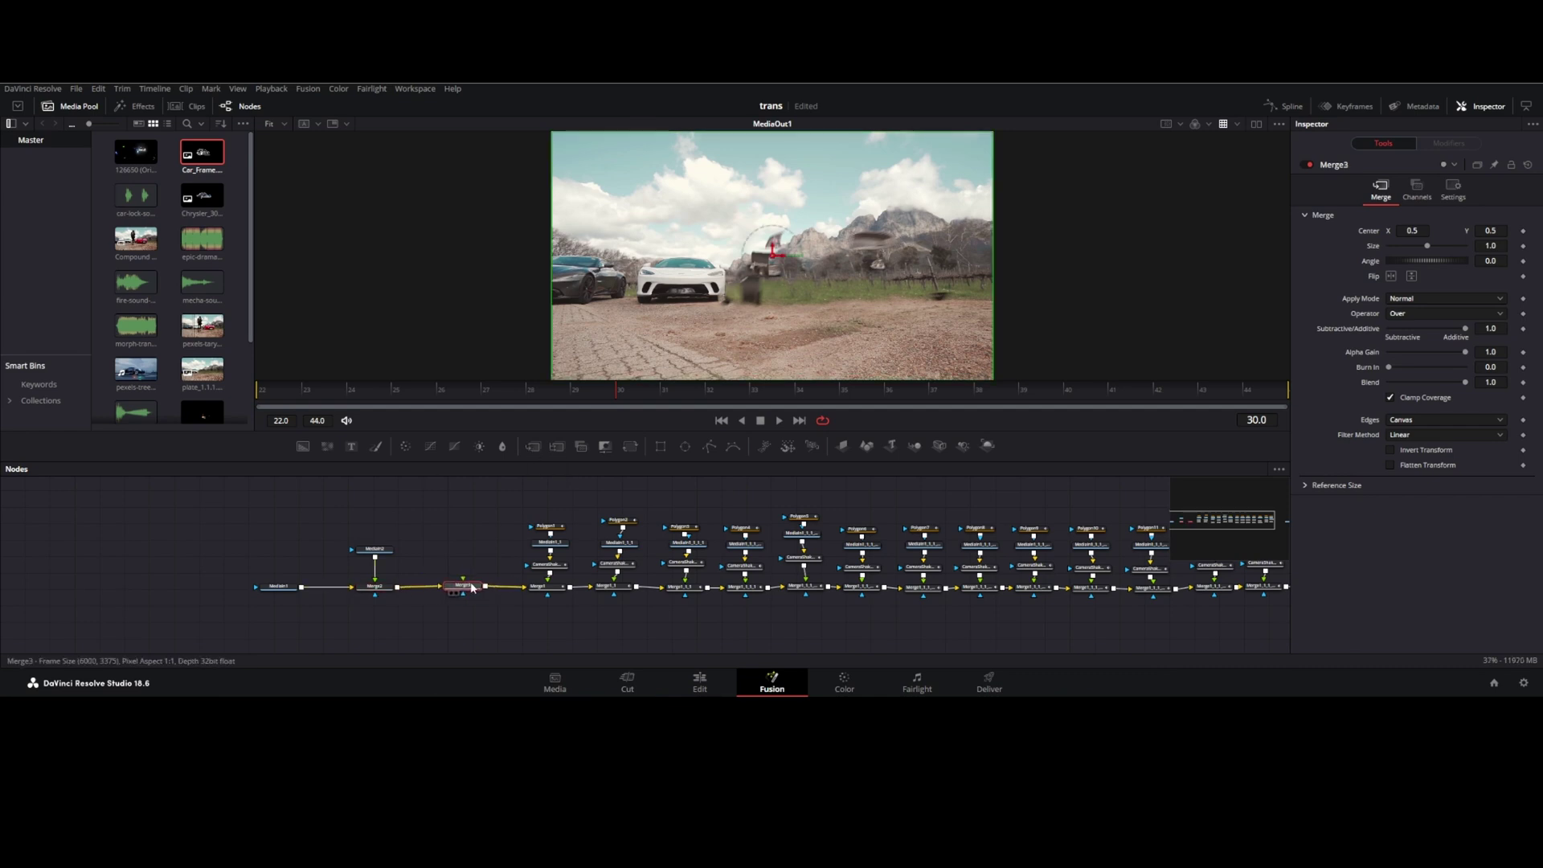
pyautogui.moveTo(201, 413); pyautogui.dragTo(459, 515)
pyautogui.hotkey('shift', 'space')
pyautogui.write('transform')
pyautogui.press('Return')
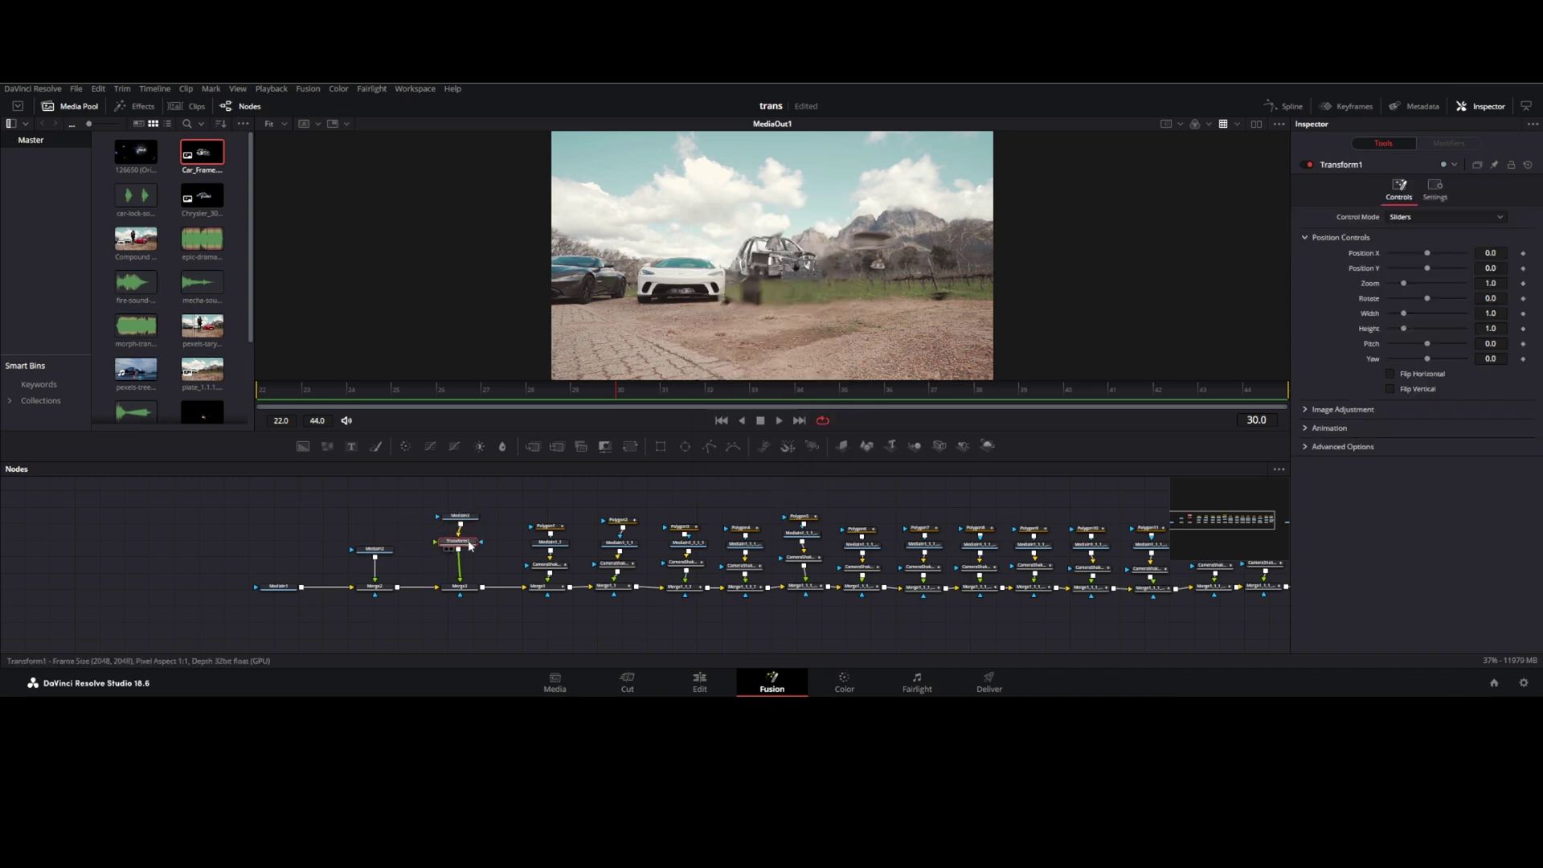
pyautogui.moveTo(1429, 255)
pyautogui.mouseDown()
pyautogui.moveTo(1441, 254)
pyautogui.moveTo(1405, 283)
pyautogui.mouseUp()
# At frame 40, add a ColorCorrector lowering Gain and Gamma to darken the car frame
pyautogui.moveTo(1198, 394); pyautogui.dragTo(1066, 393)
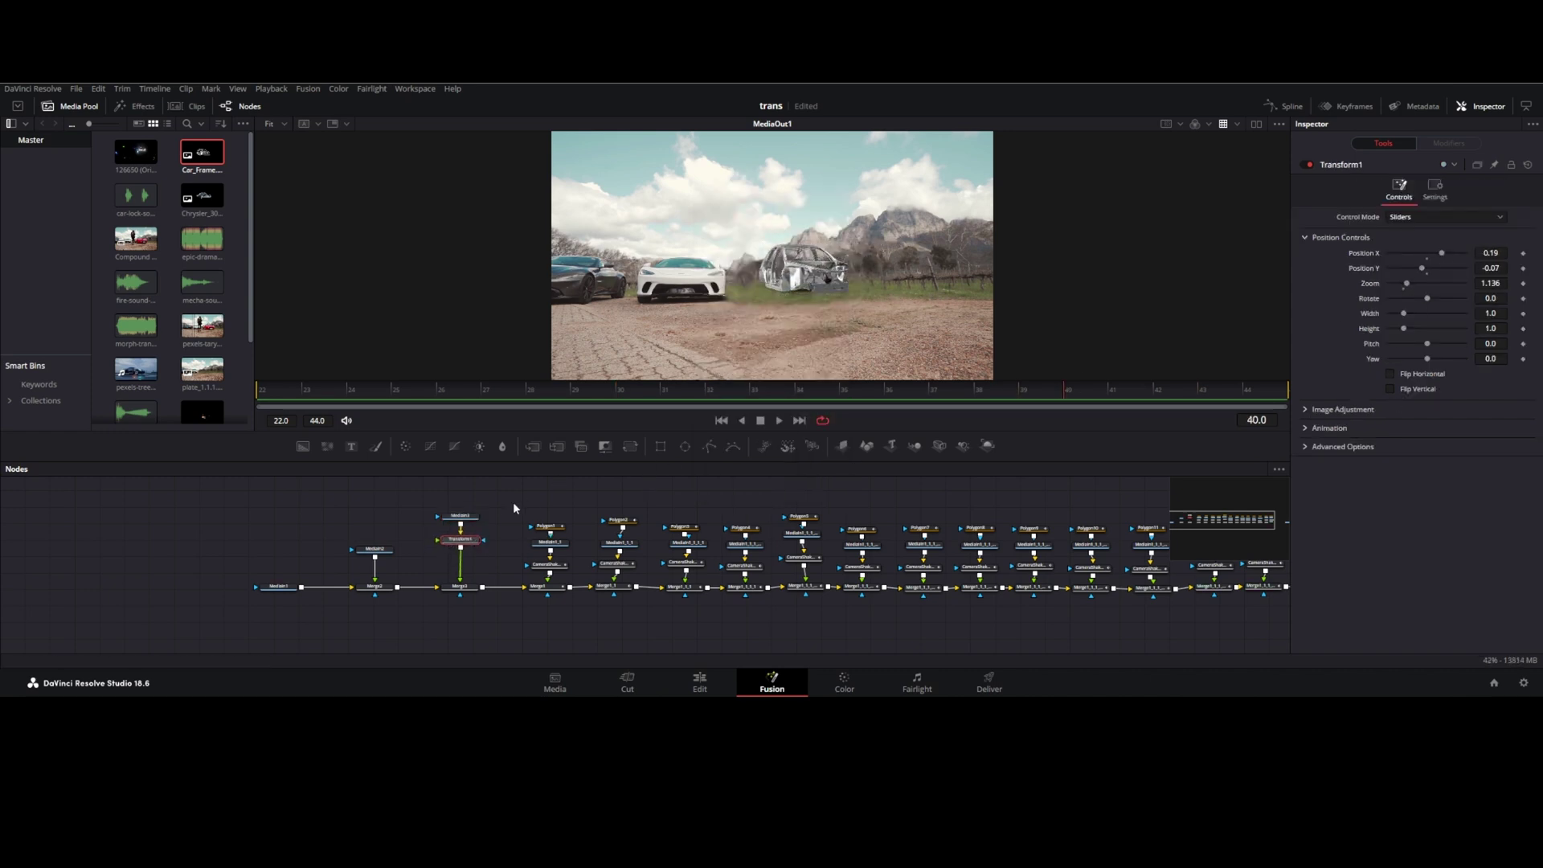
pyautogui.hotkey('shift', 'space')
pyautogui.write('cc')
pyautogui.press('Return')
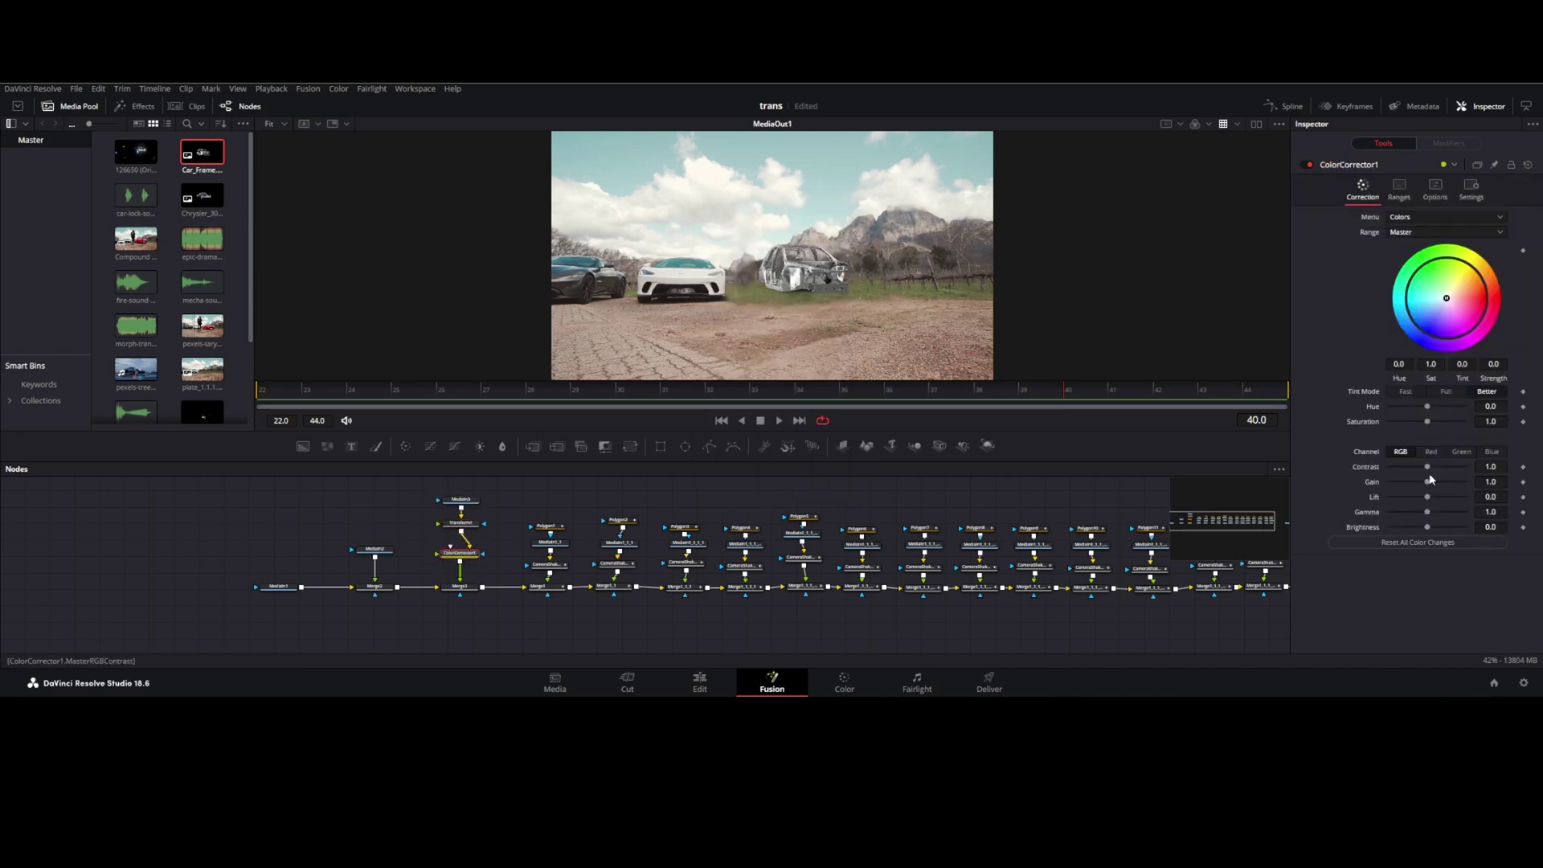
pyautogui.moveTo(1427, 481)
pyautogui.mouseDown()
pyautogui.moveTo(1406, 480)
pyautogui.moveTo(1421, 511)
pyautogui.mouseUp()
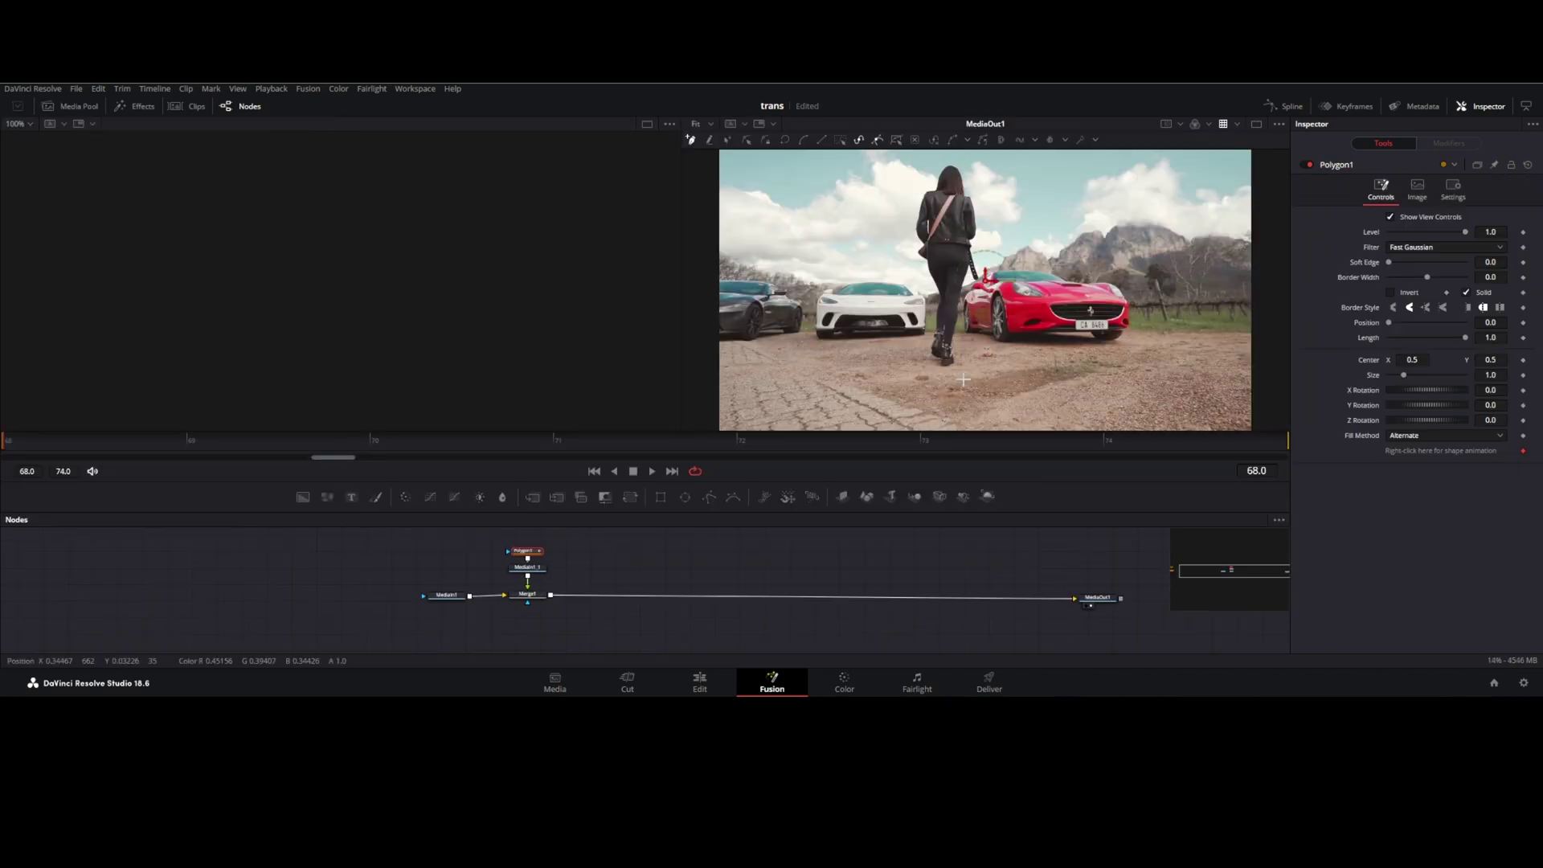
pyautogui.scroll(2, 491, 390)
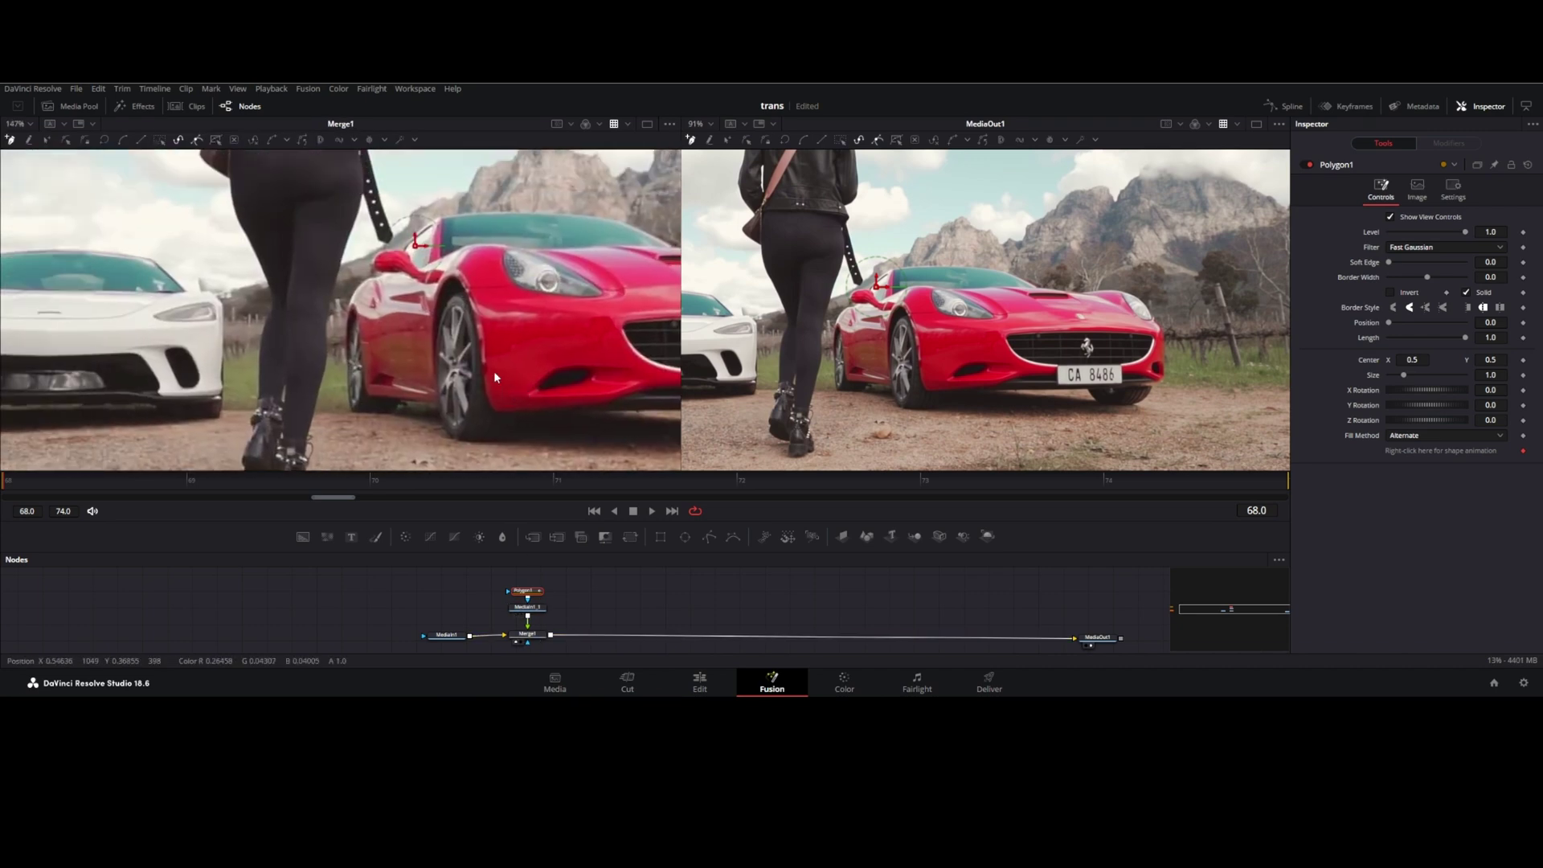
pyautogui.scroll(2, 494, 370)
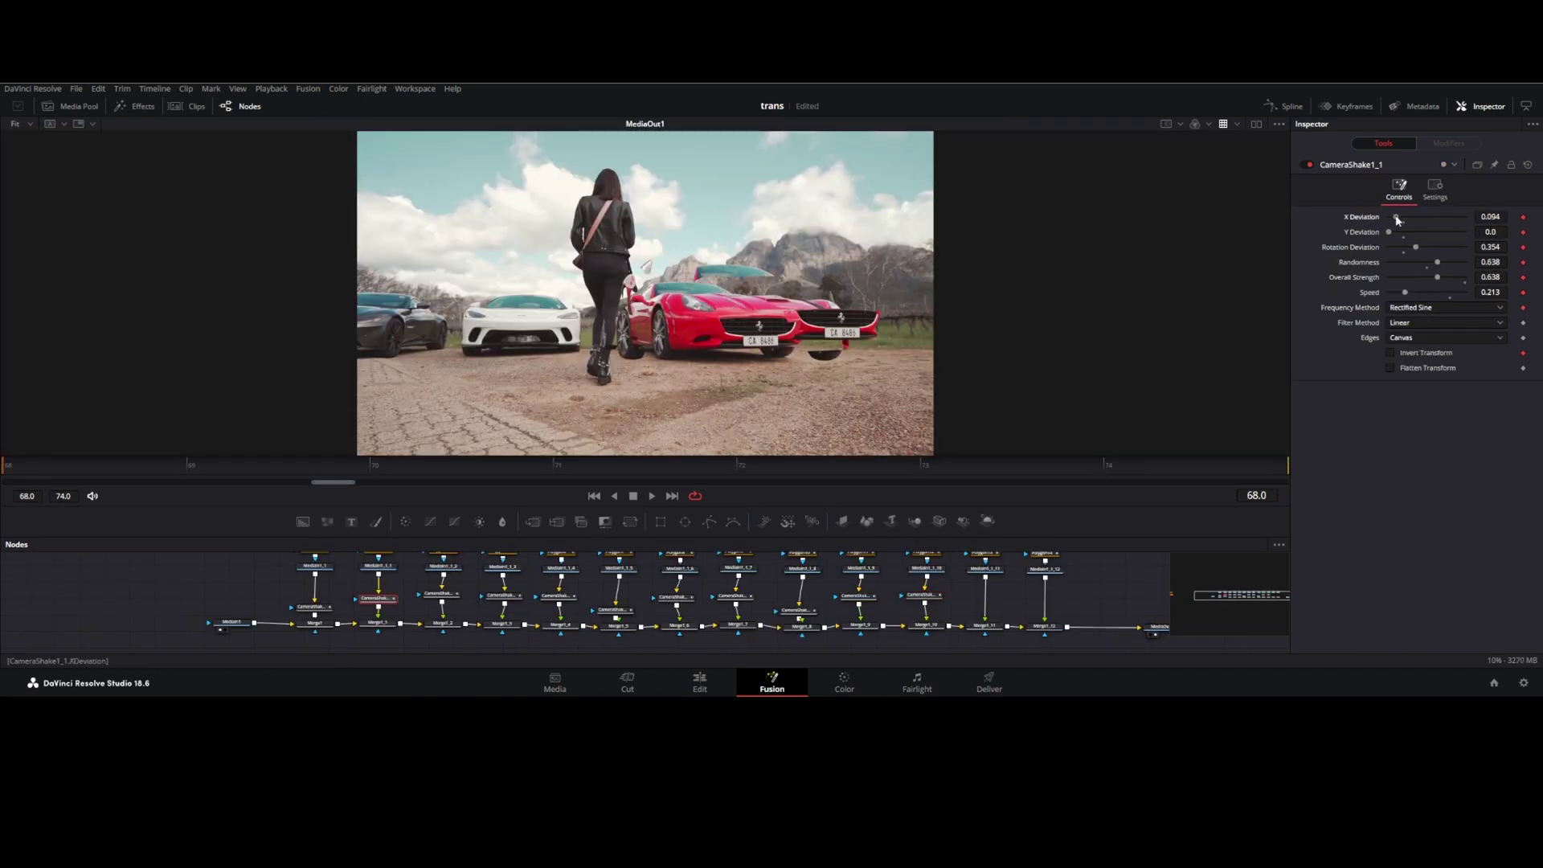
# Select a piece's CameraShake node and add a Background node before MediaIn1
pyautogui.click(983, 596)
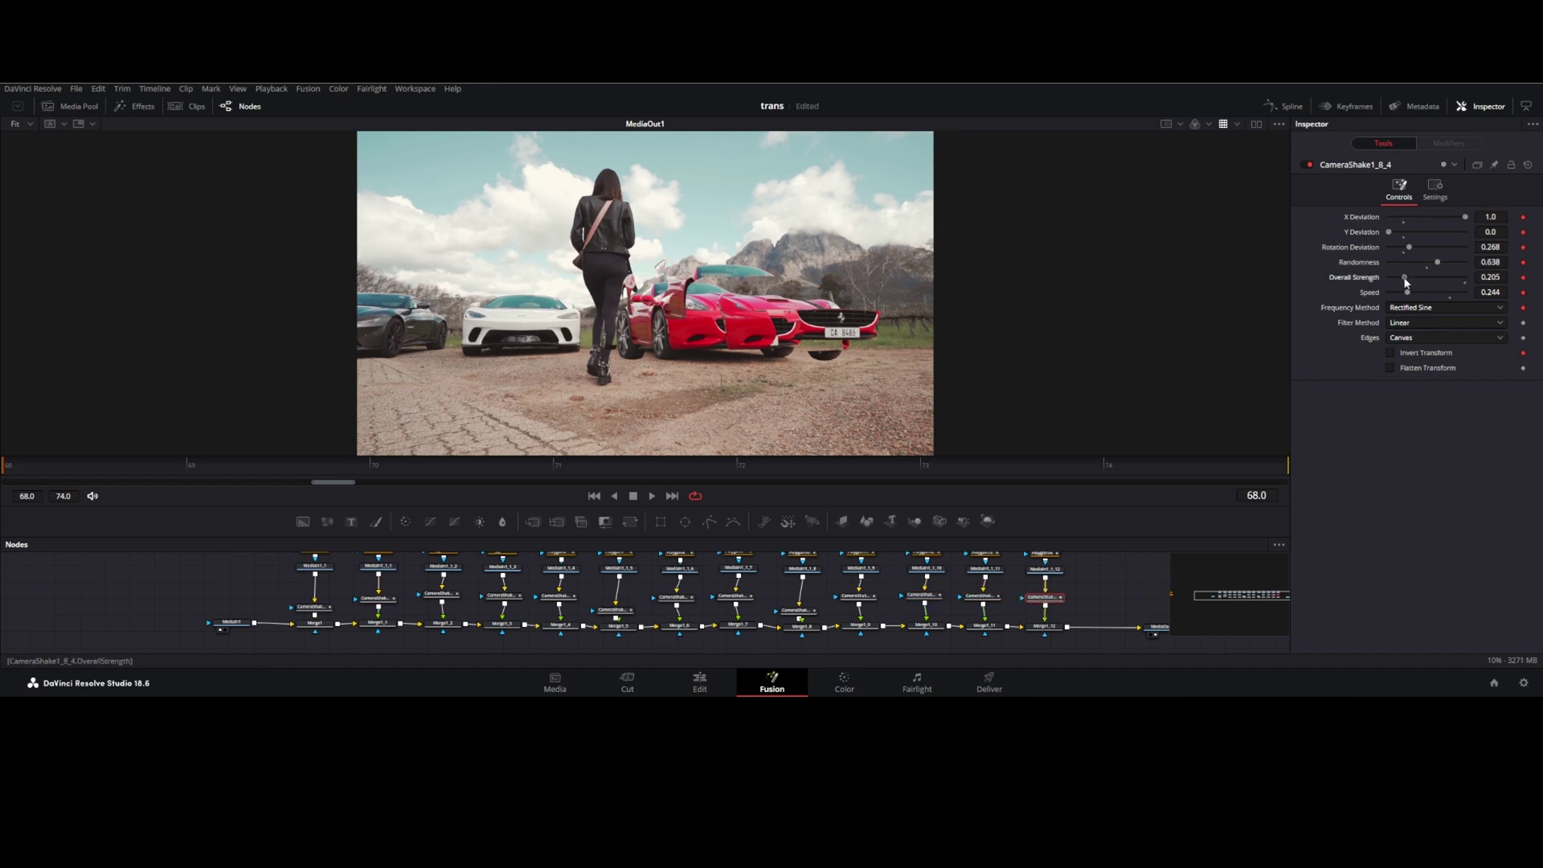
pyautogui.moveTo(242, 623); pyautogui.dragTo(245, 577)
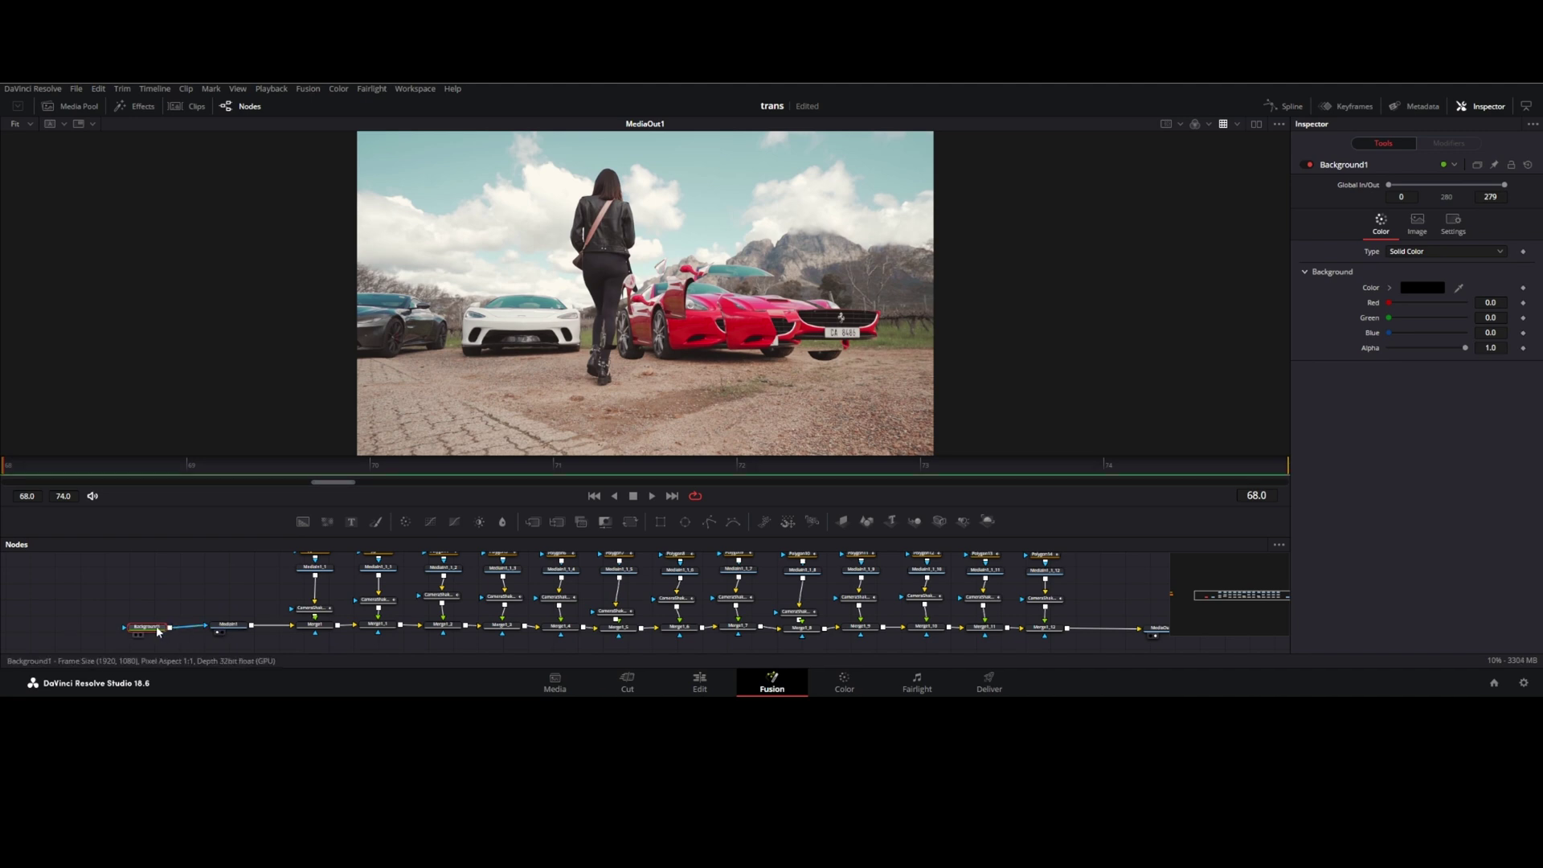
# Set the Background node's Alpha to 0 and scrub to check the separating pieces
pyautogui.moveTo(1465, 350); pyautogui.dragTo(1352, 350)
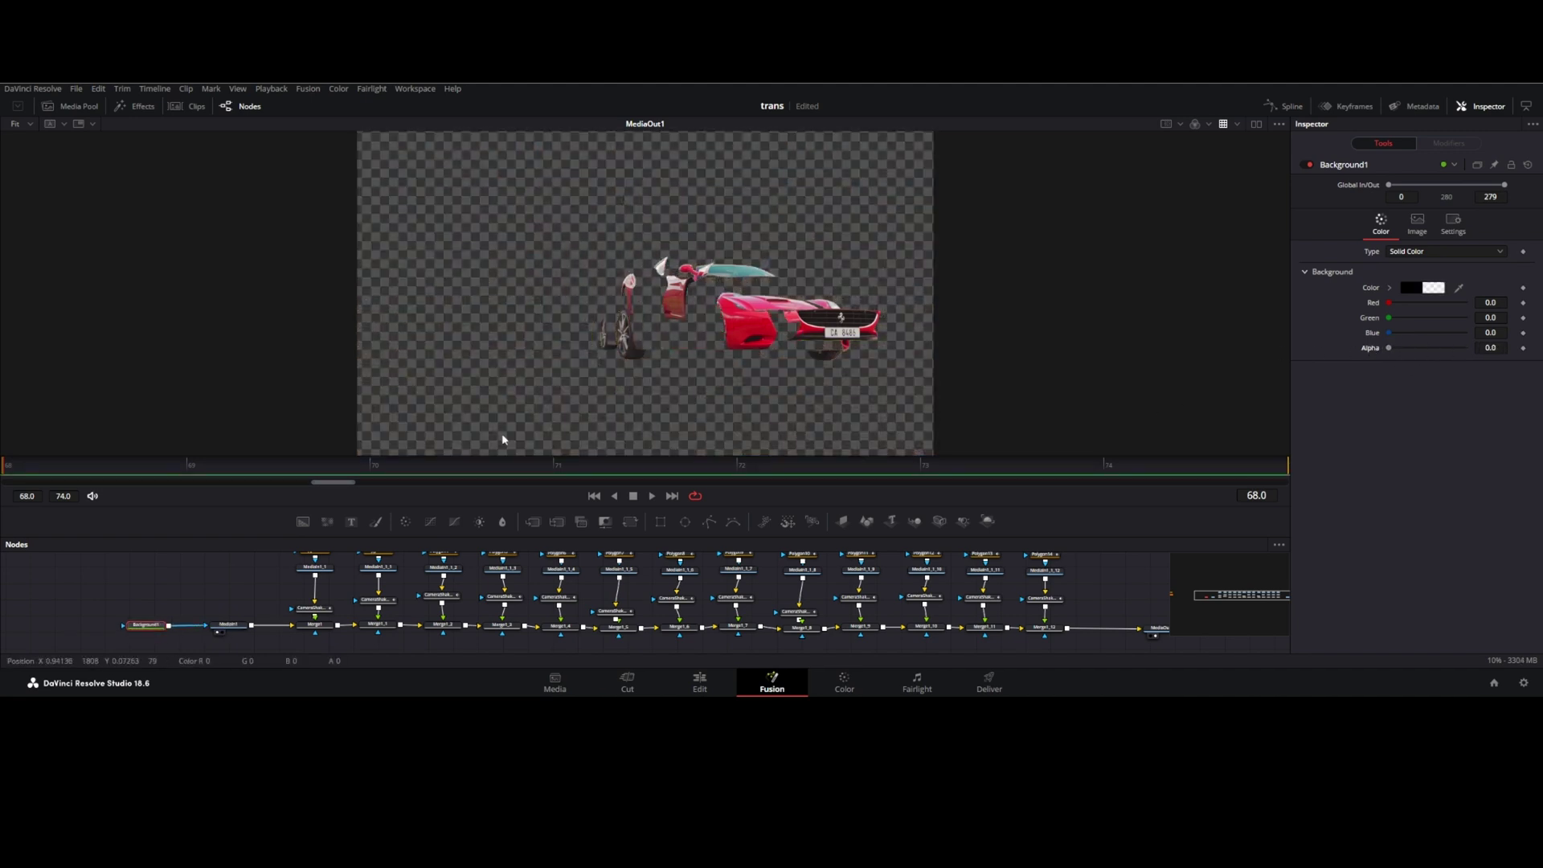
pyautogui.moveTo(20, 464); pyautogui.dragTo(1202, 471)
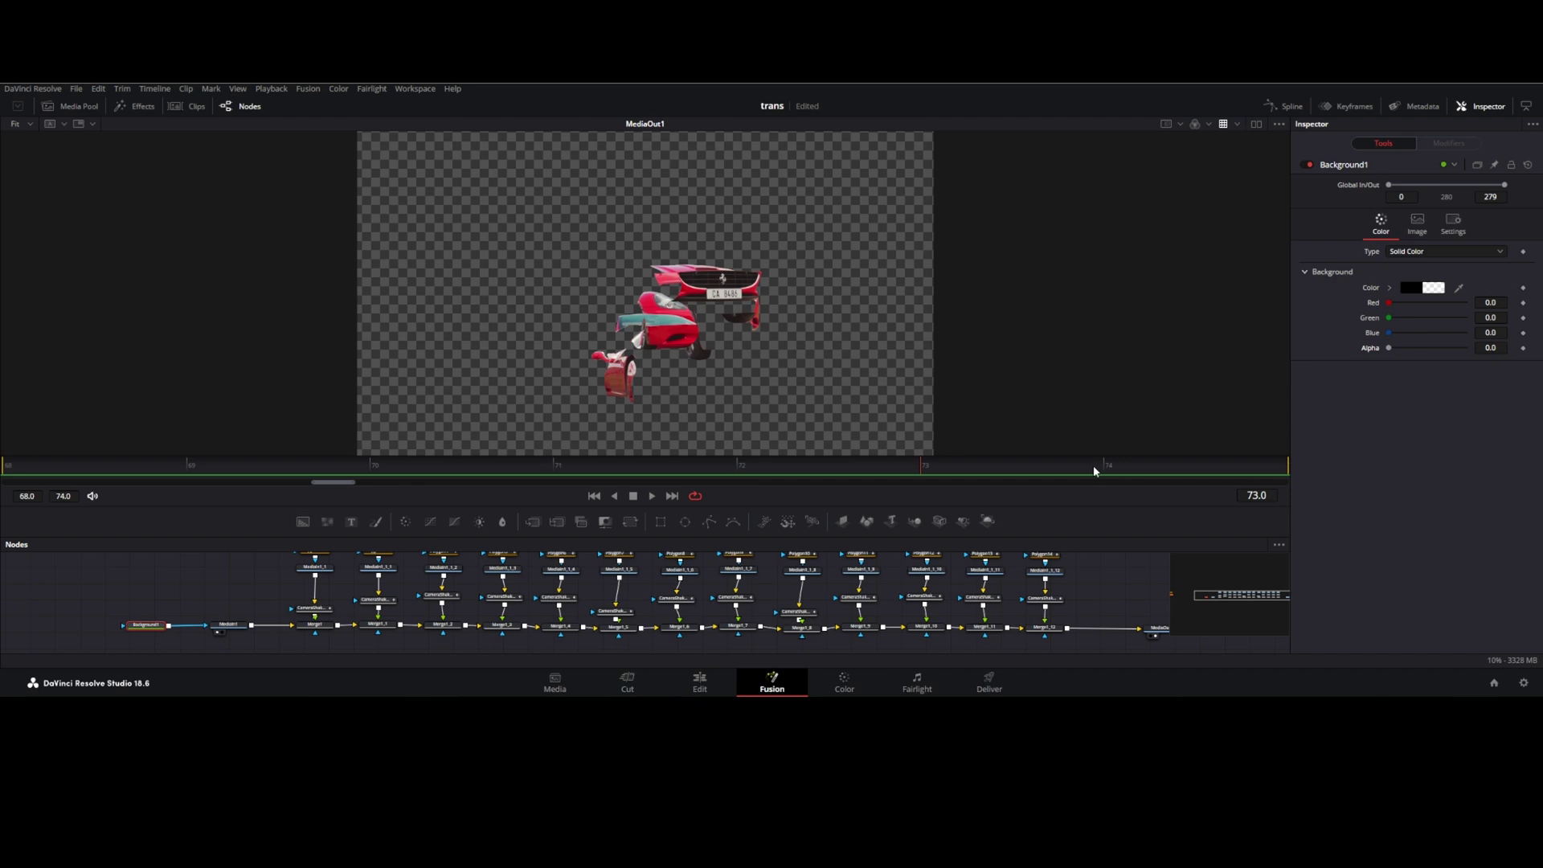
pyautogui.moveTo(1296, 468); pyautogui.dragTo(304, 454)
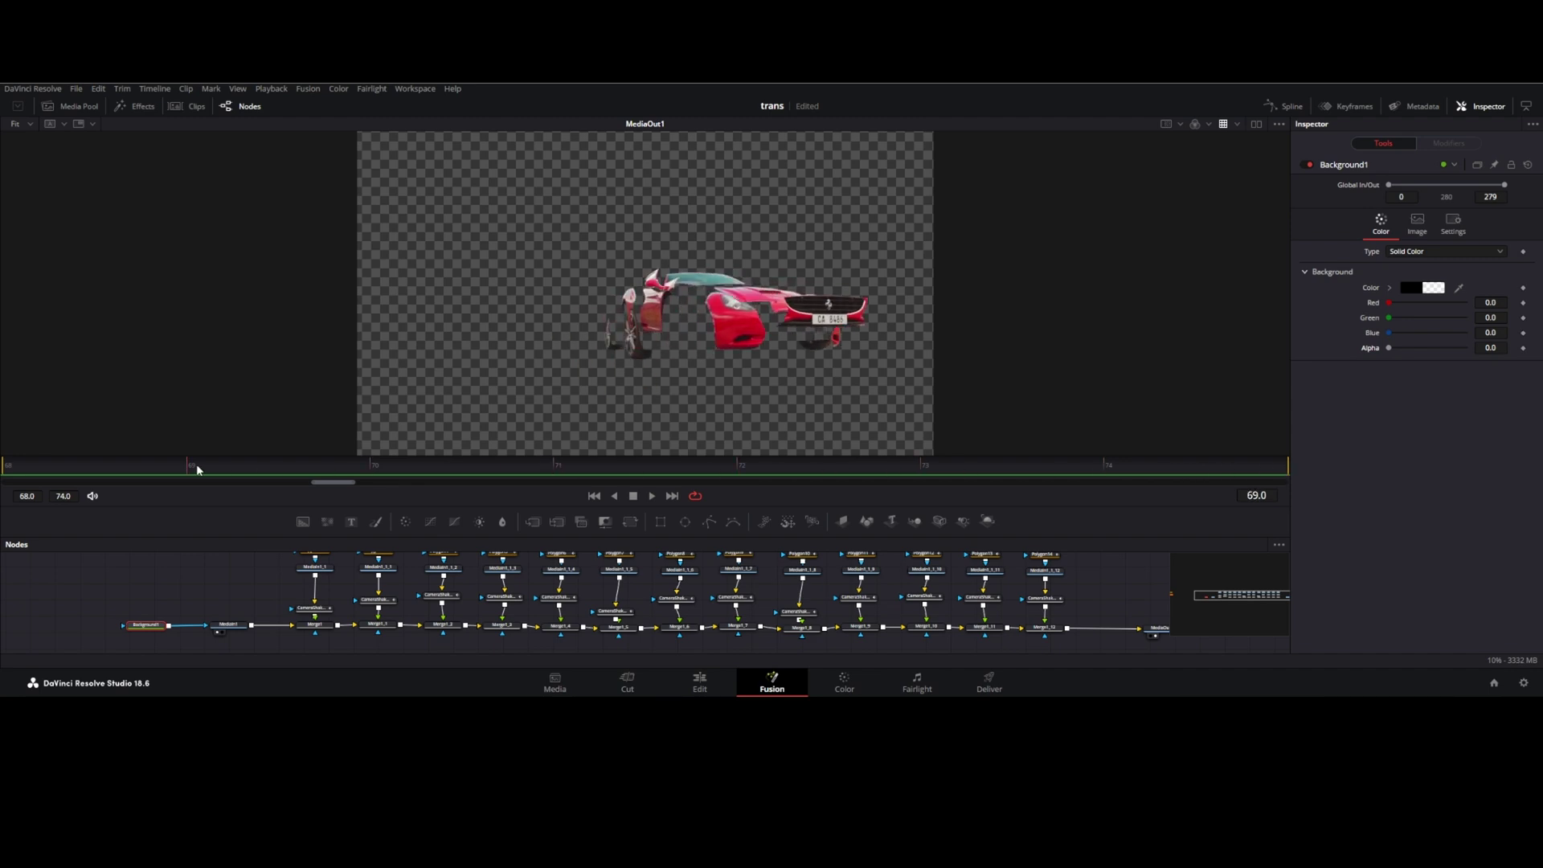
# Play the transition from the sparks clips on the Edit page, then go to the Color page
pyautogui.hotkey('shift', '4')
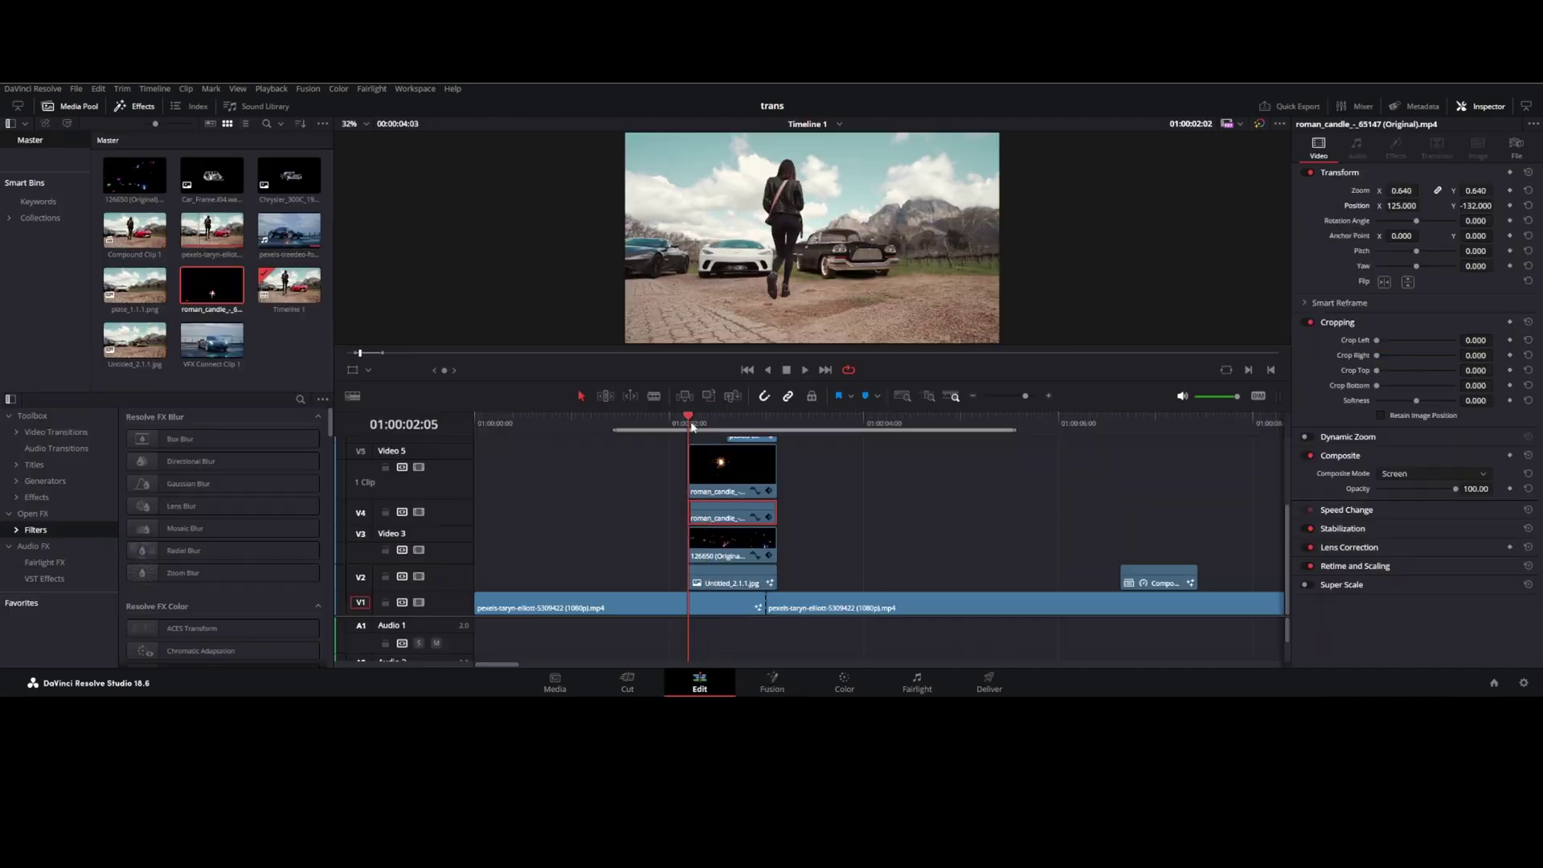
pyautogui.moveTo(756, 458); pyautogui.dragTo(847, 456)
pyautogui.press('Up')
pyautogui.press('space')
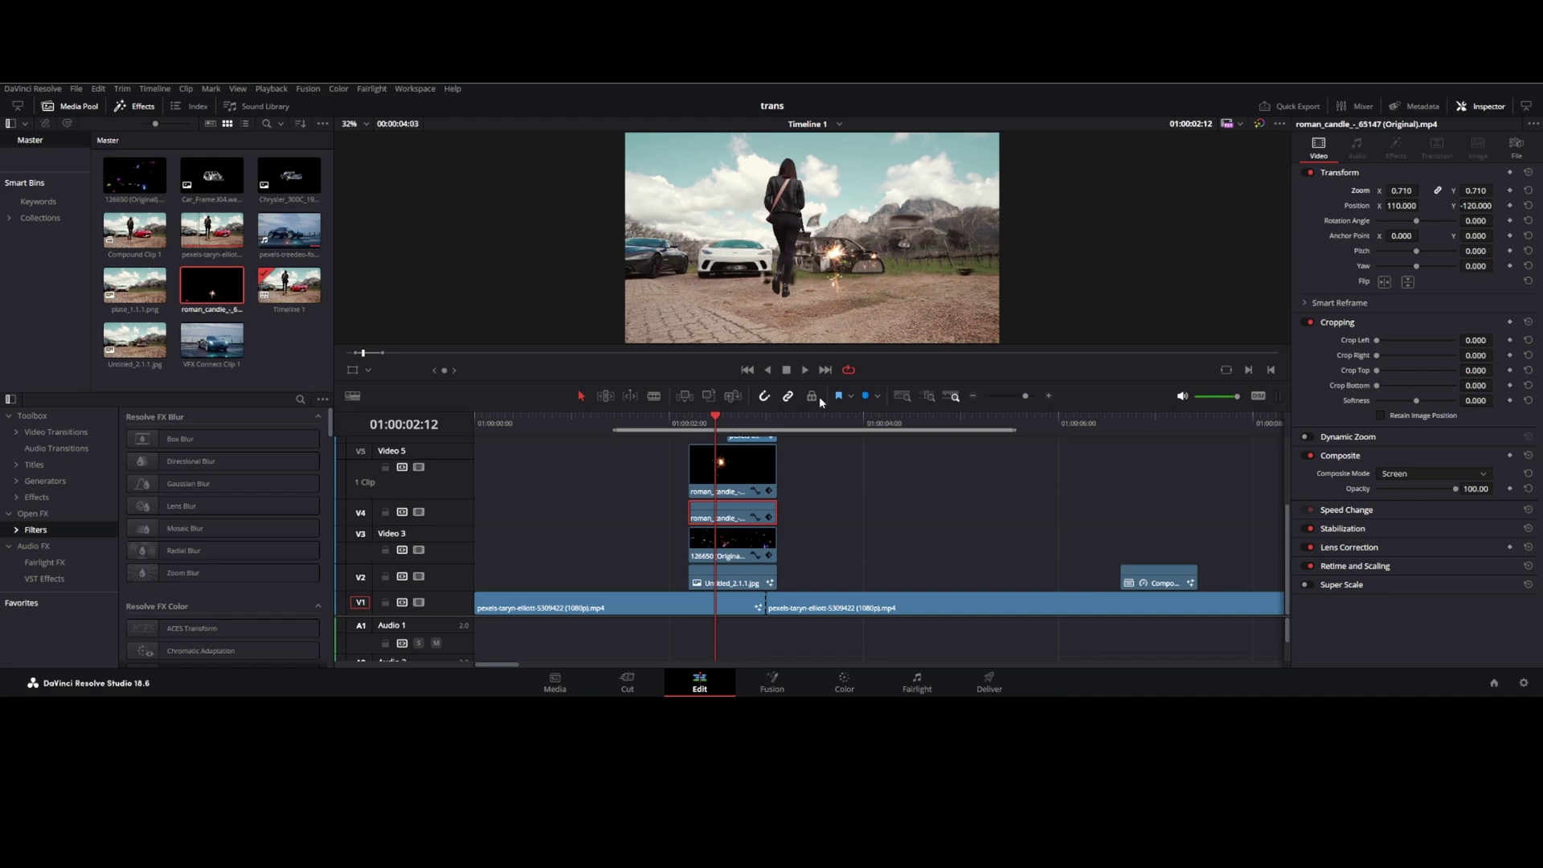
pyautogui.hotkey('shift', '5')
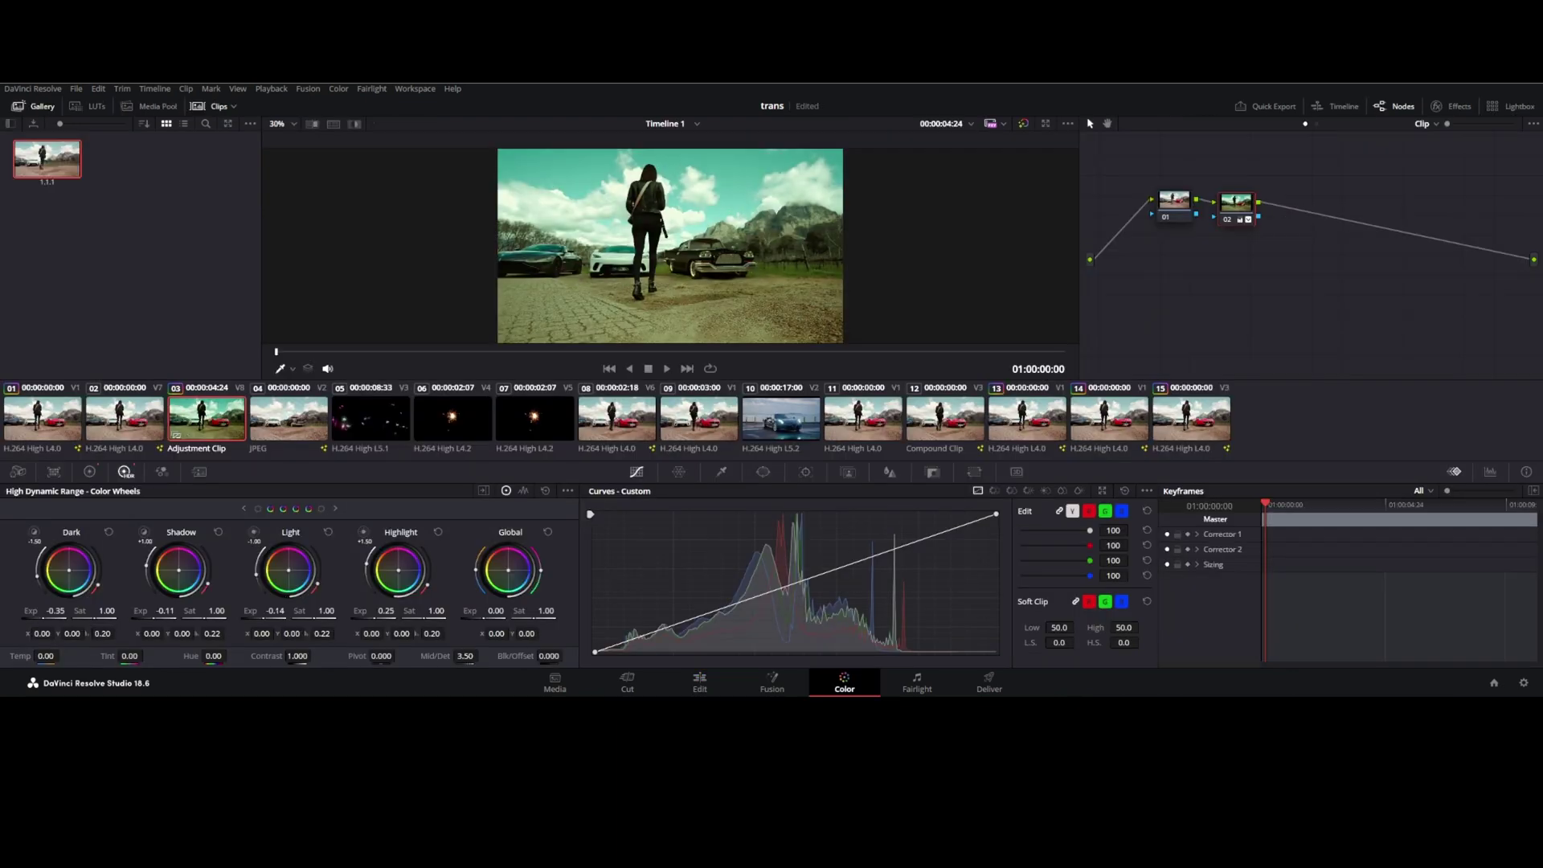